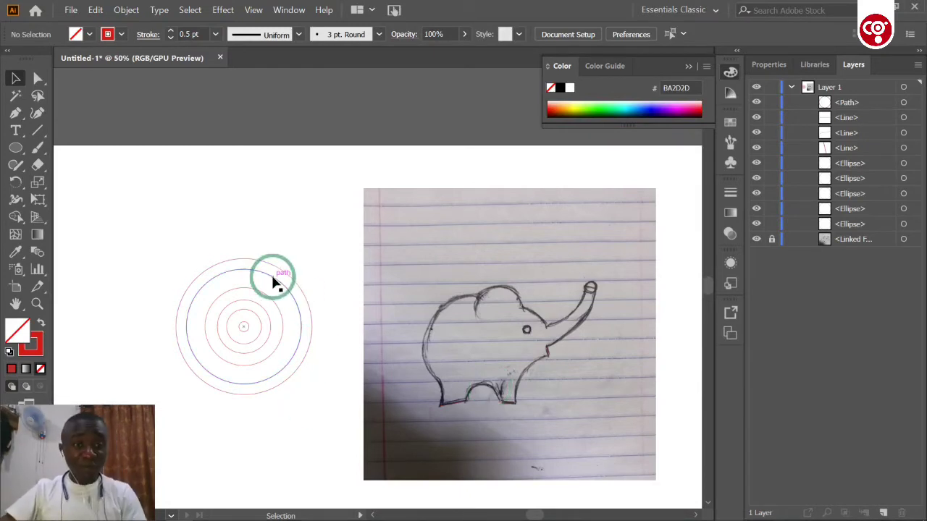
Step: Marquee-select and deselect the five concentric circles several times
left_click_drag(174, 226, 323, 408)
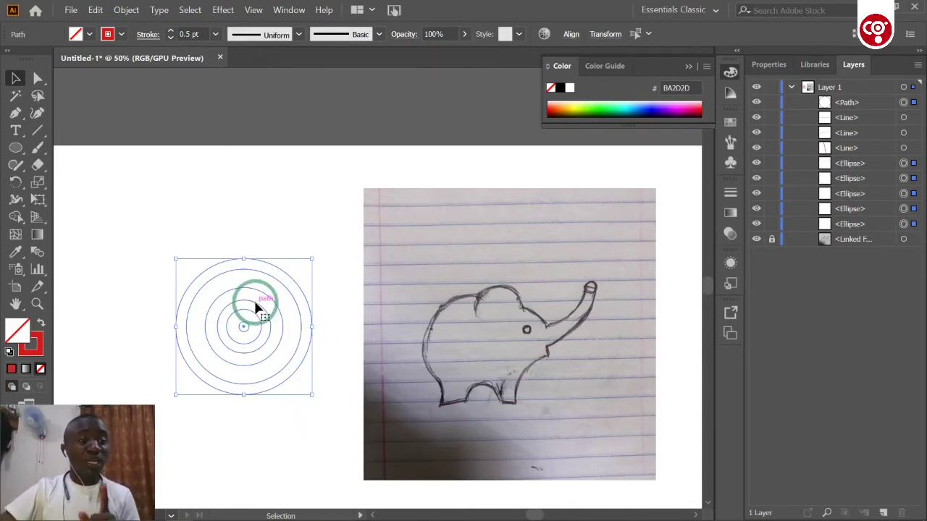
left_click(274, 204)
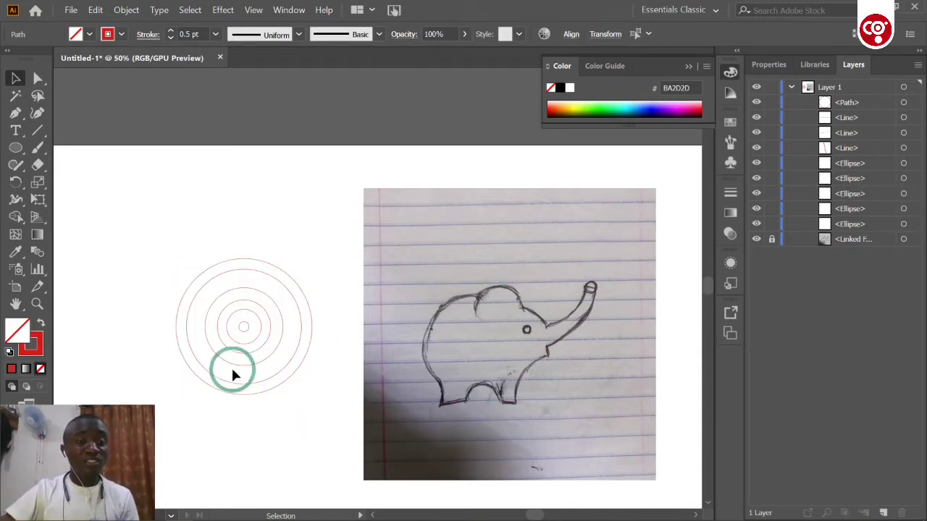
left_click_drag(149, 256, 324, 397)
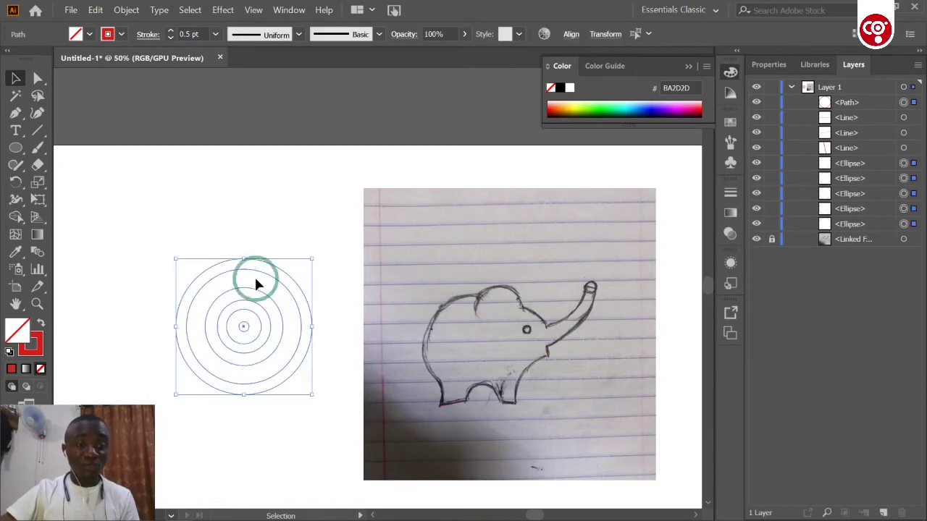
left_click(273, 221)
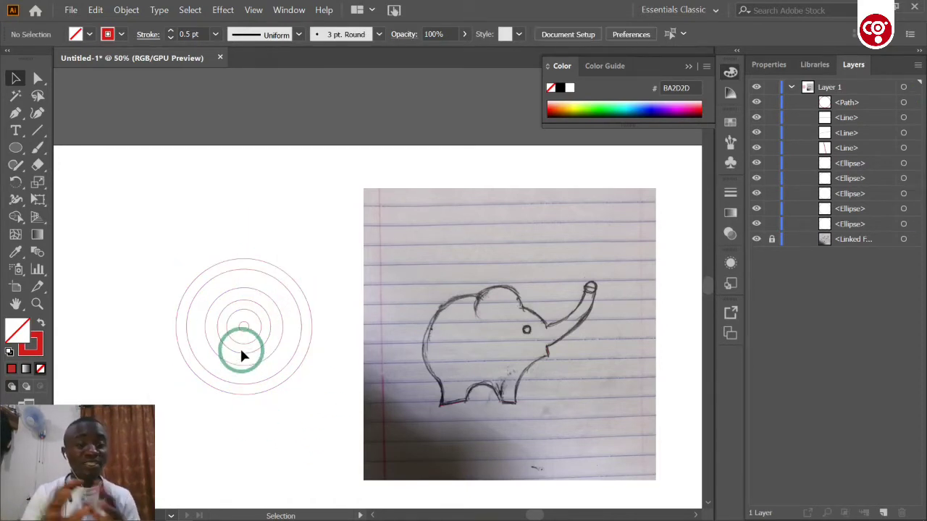
left_click_drag(172, 242, 329, 431)
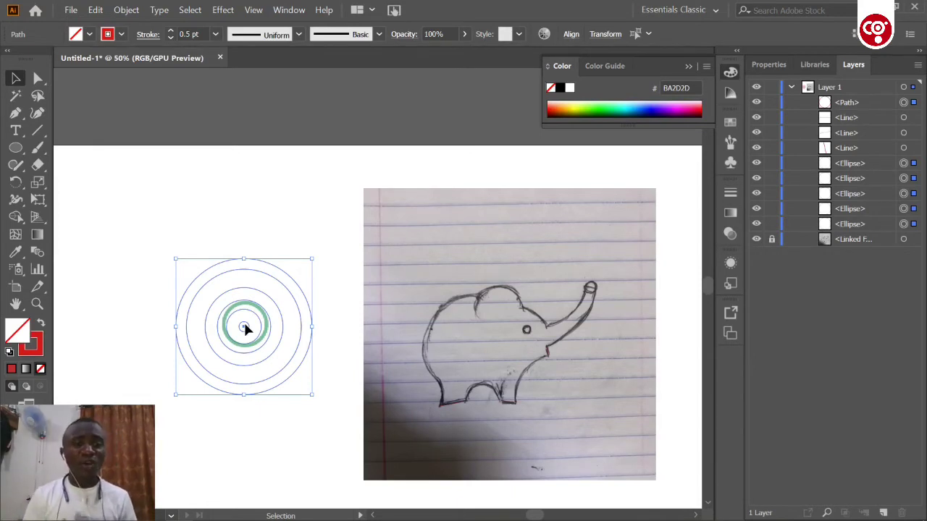
left_click(227, 189)
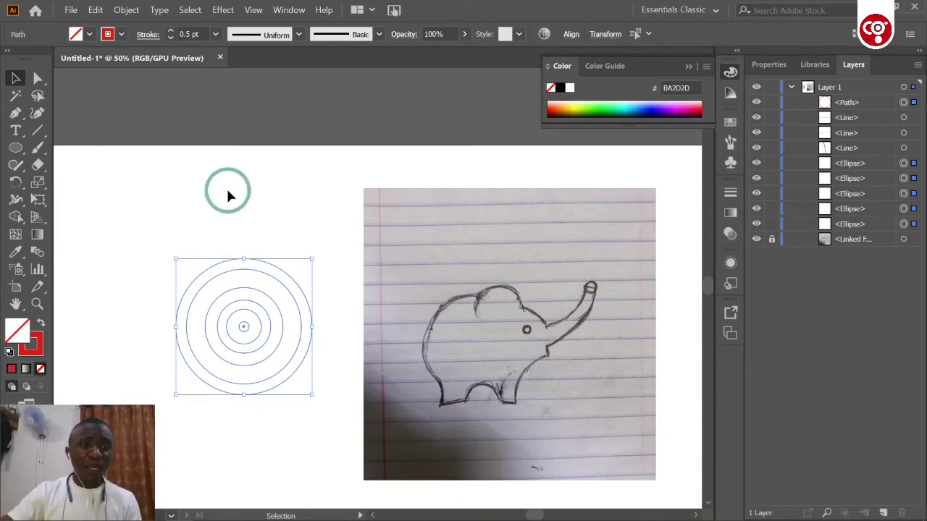
Step: Cycle through the Ellipse, Shape Builder and Direct Selection tools, ending on Ellipse
left_click(15, 147)
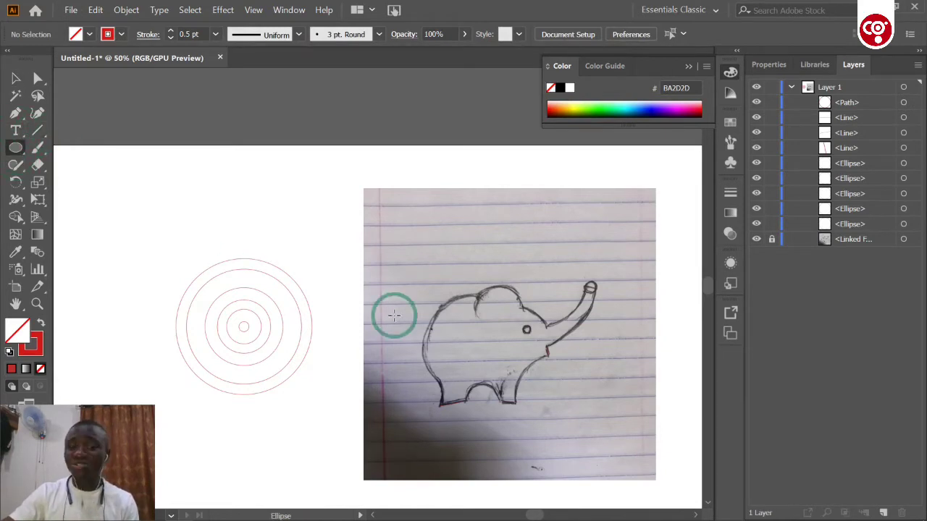
left_click(15, 216)
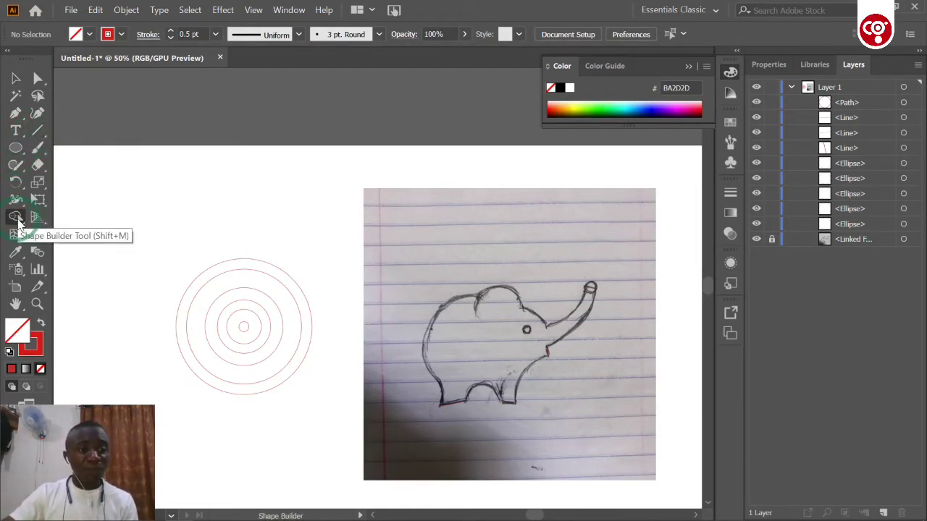
left_click(38, 77)
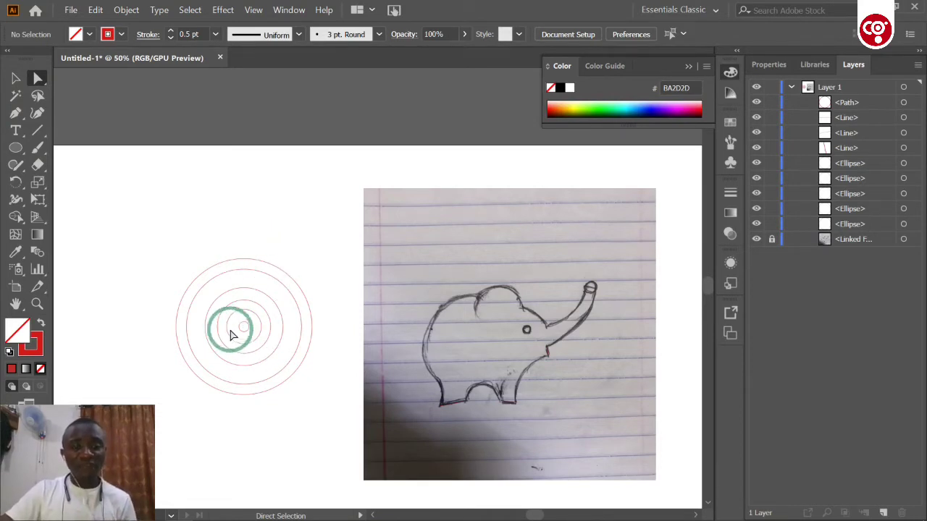
left_click(15, 148)
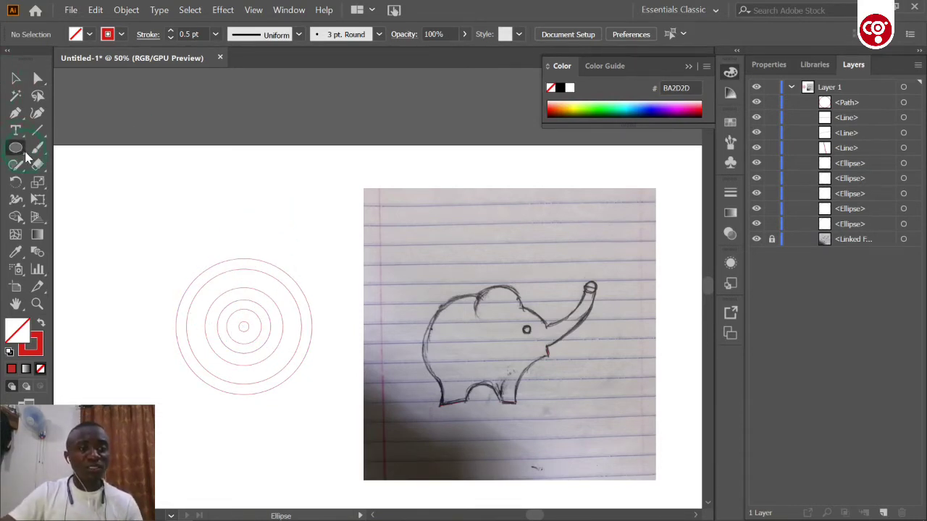
left_click_drag(99, 171, 61, 188)
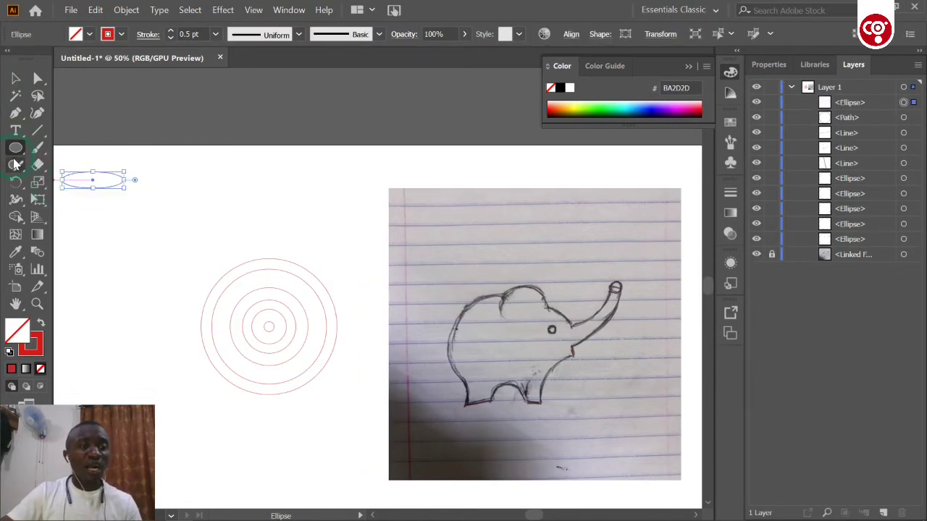
key("ctrl+z")
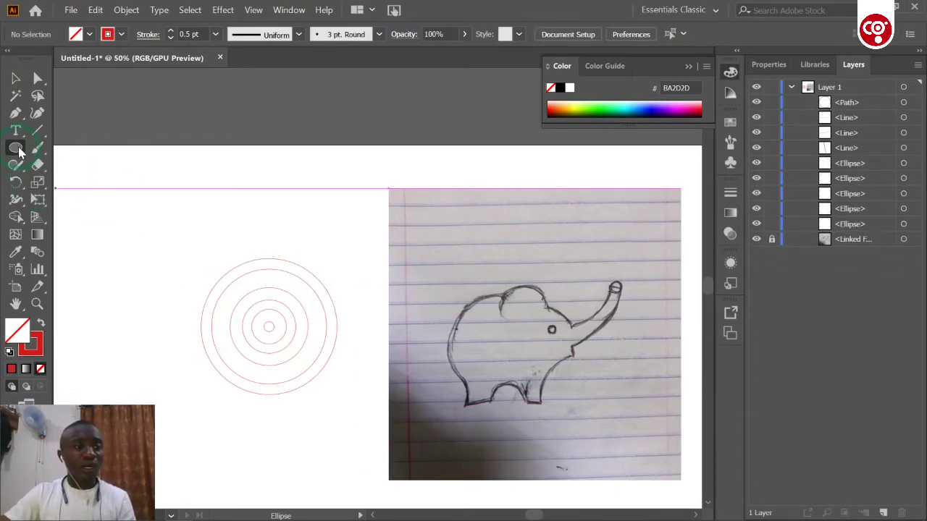
left_click_drag(100, 178, 193, 266)
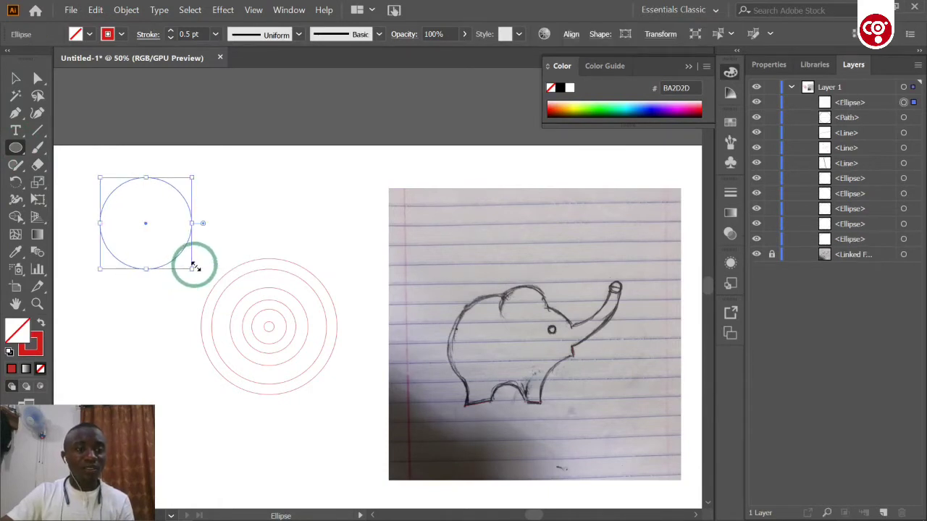
left_click(42, 353)
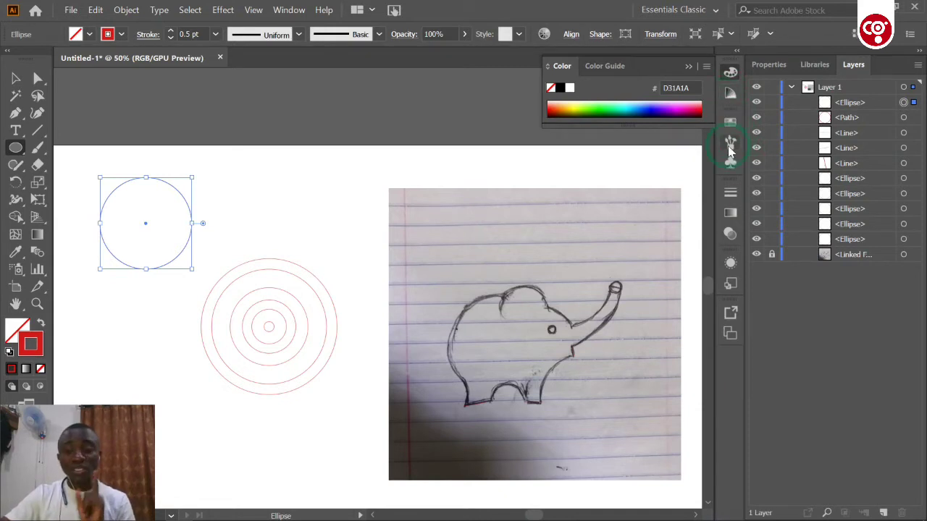
left_click(732, 196)
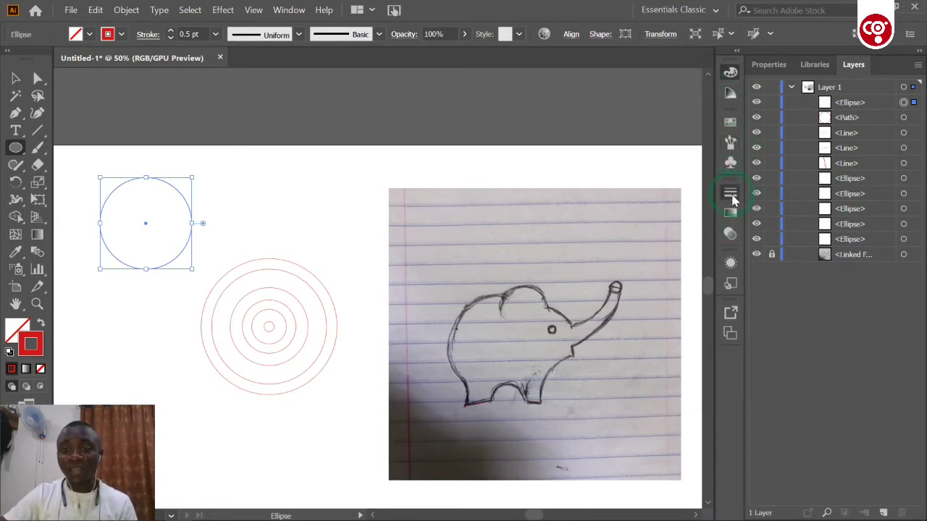
left_click(603, 208)
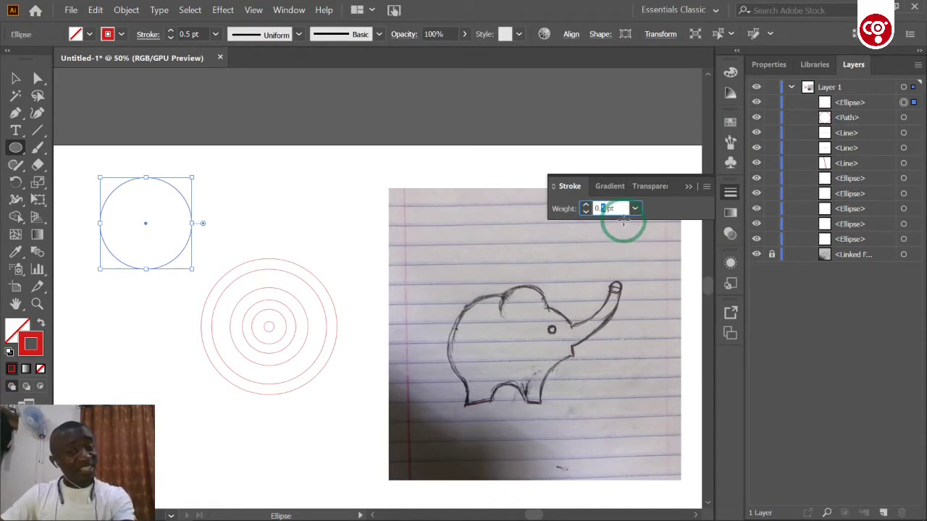
left_click(688, 186)
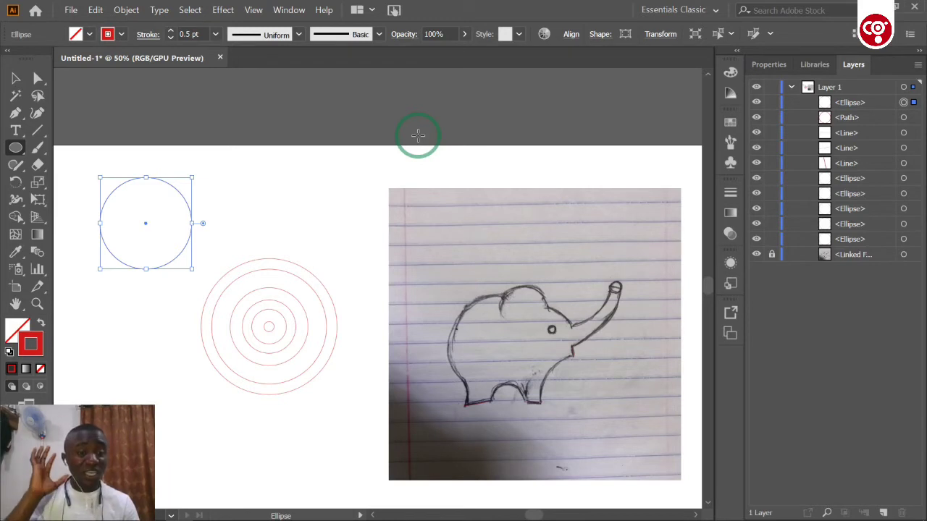
key("Delete")
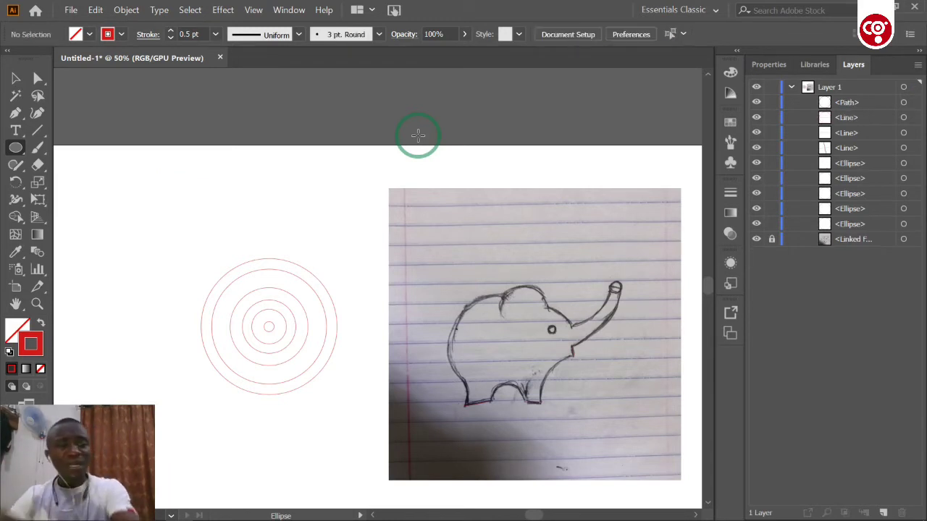
Step: Scroll the artboard view, then choose the Direct Selection (A) tool
scroll(417, 136, "up", 1)
scroll(418, 135, "down", 4)
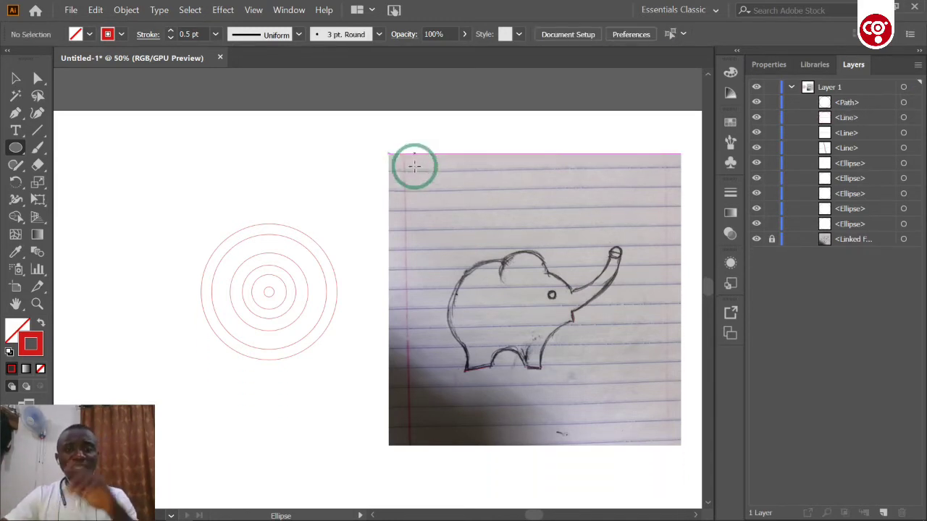
scroll(414, 163, "up", 2)
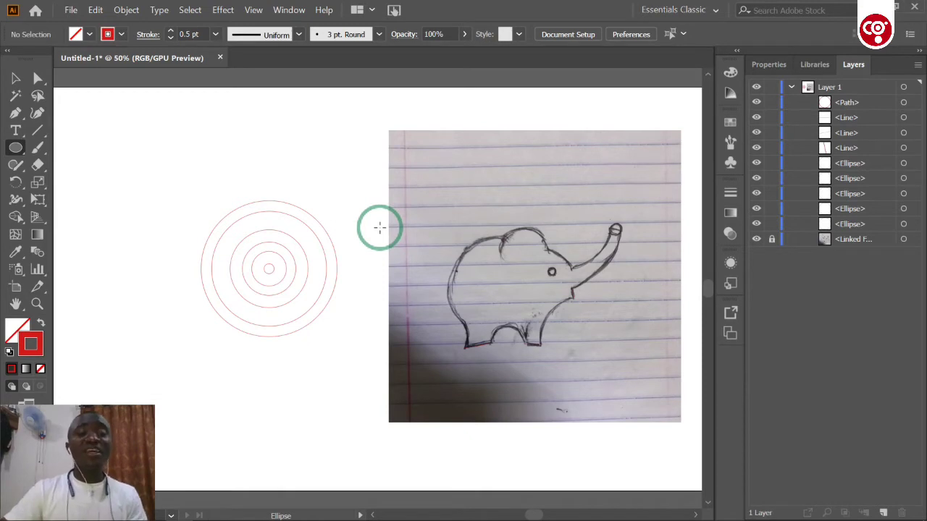
left_click(38, 78)
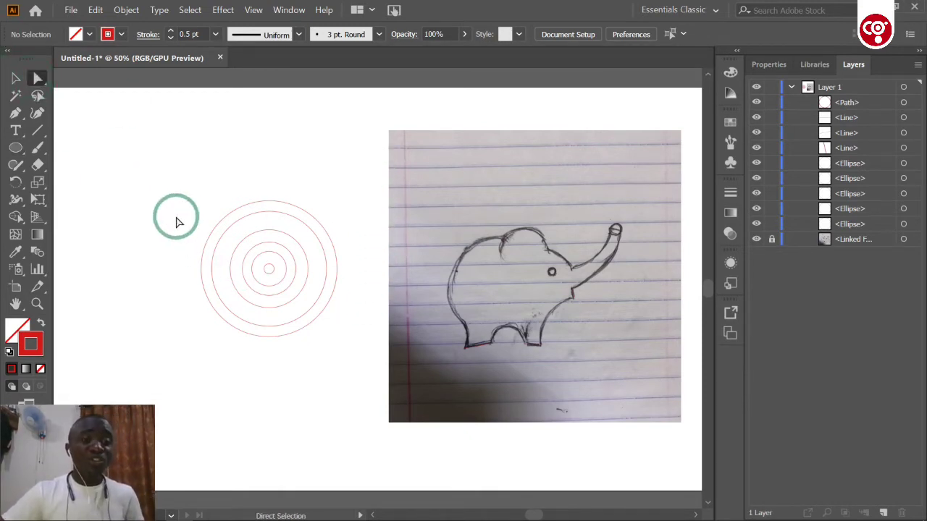
Step: Select only the 218.408 px second-largest circle and show its bounding box with the Selection tool
left_click_drag(177, 179, 367, 430)
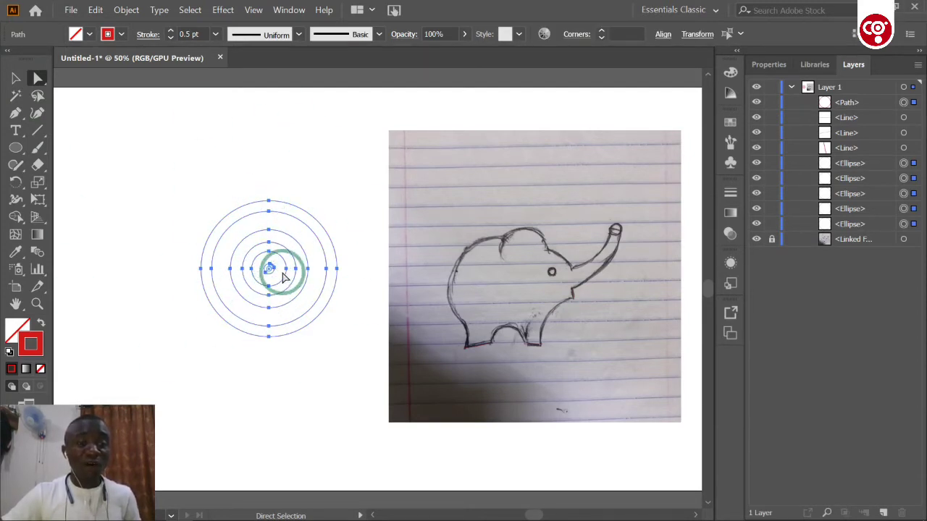
left_click(322, 211)
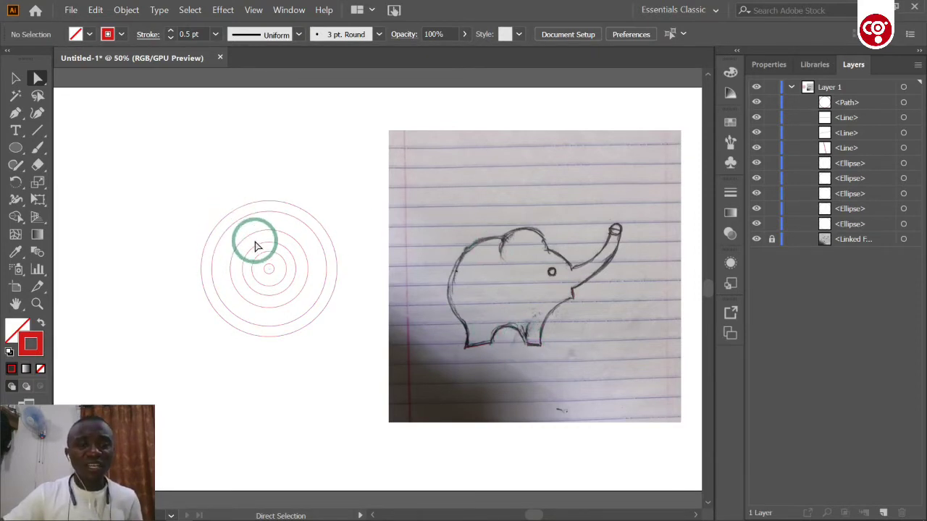
left_click(261, 216)
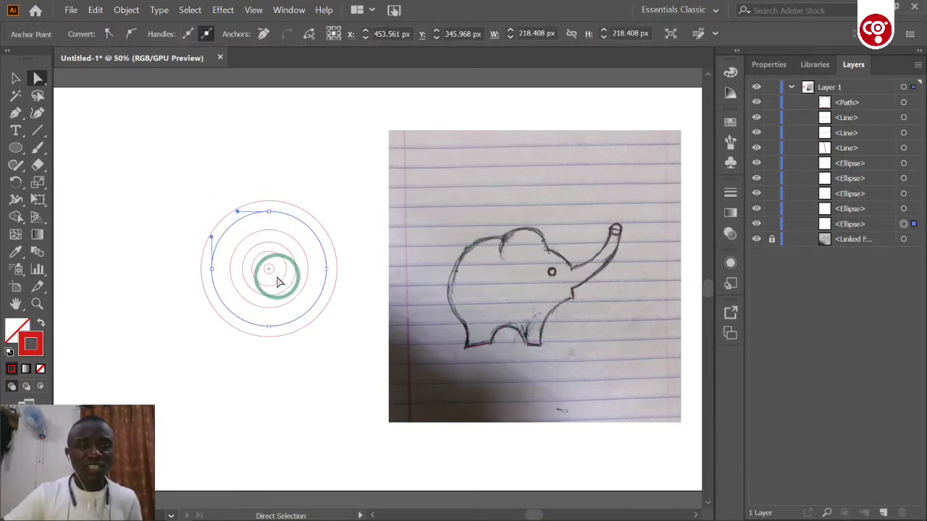
key("ctrl+a")
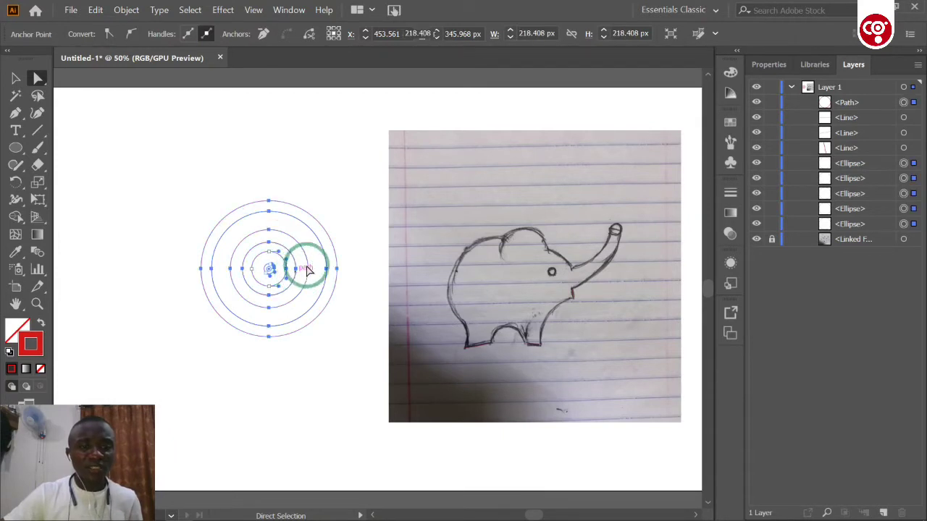
left_click(352, 118)
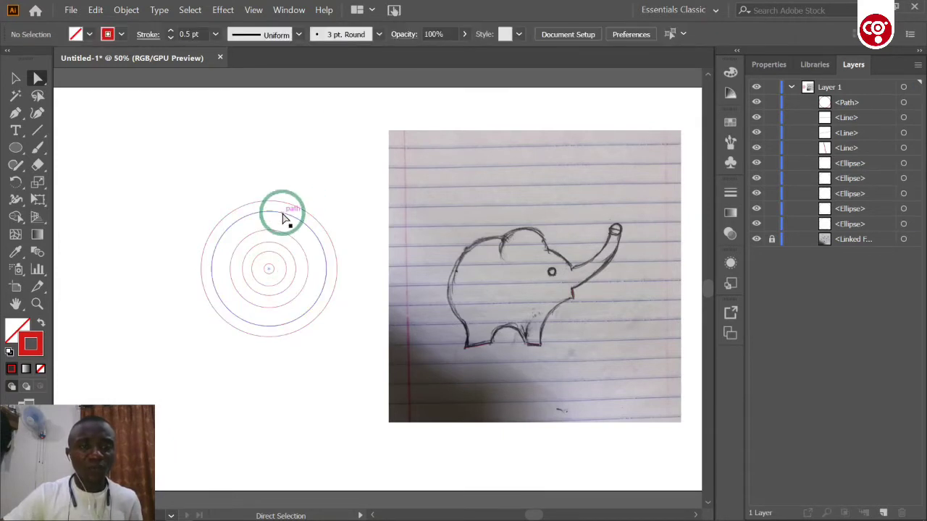
left_click(283, 217)
key("v")
left_click(270, 216)
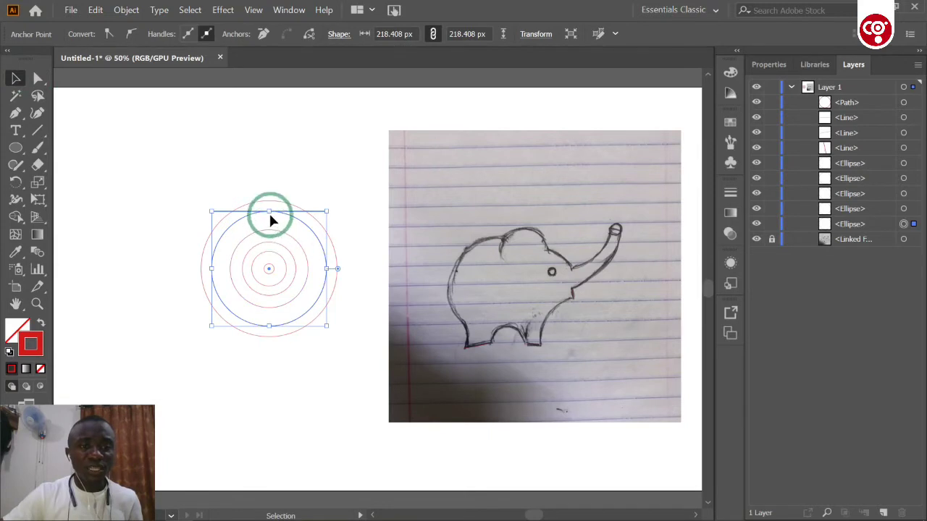
Step: Drag the second-largest circle over the elephant's head, then undo the move
mouse_move(270, 216)
left_mouse_down()
mouse_move(279, 211)
mouse_move(263, 258)
mouse_move(269, 271)
mouse_move(503, 291)
left_mouse_up()
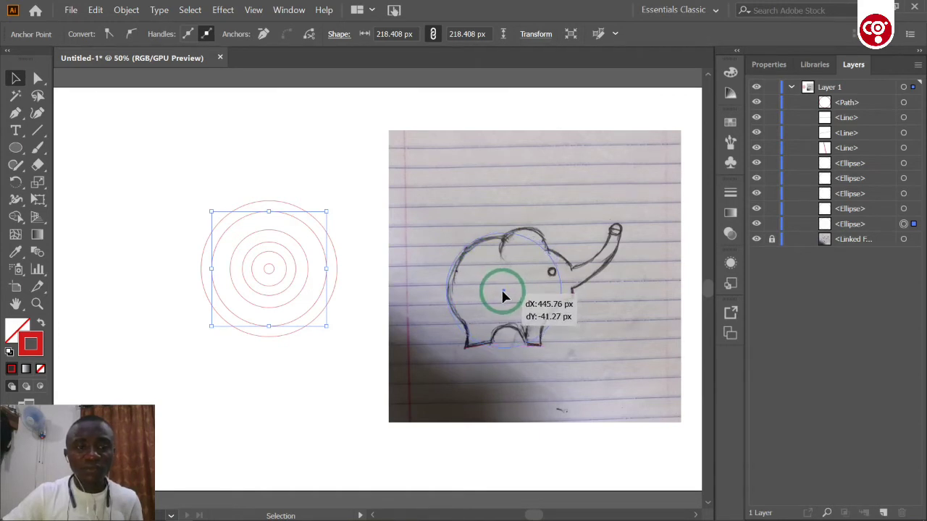
left_click_drag(504, 296, 505, 297)
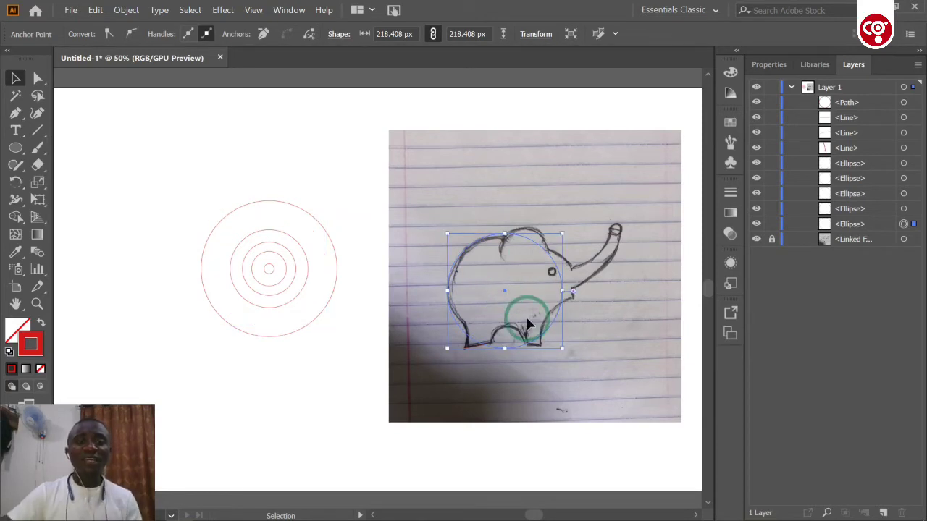
key("z")
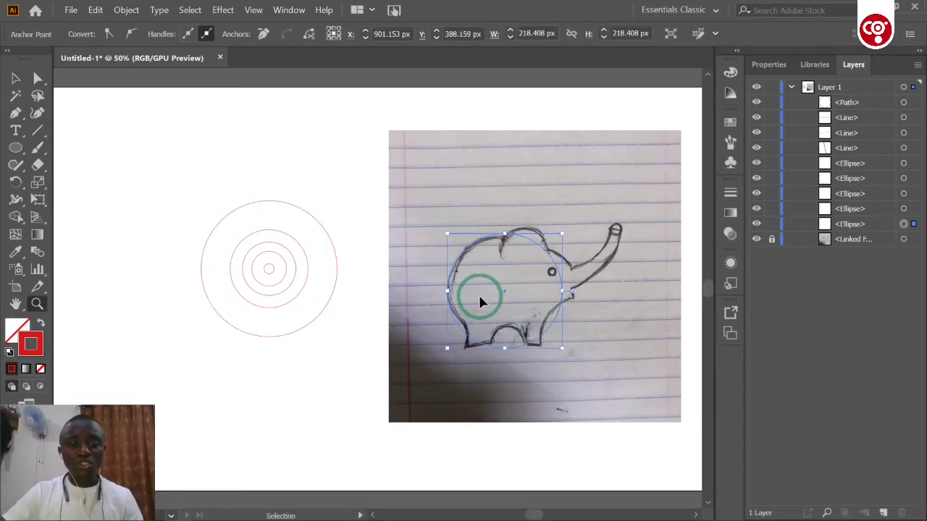
key("ctrl+z")
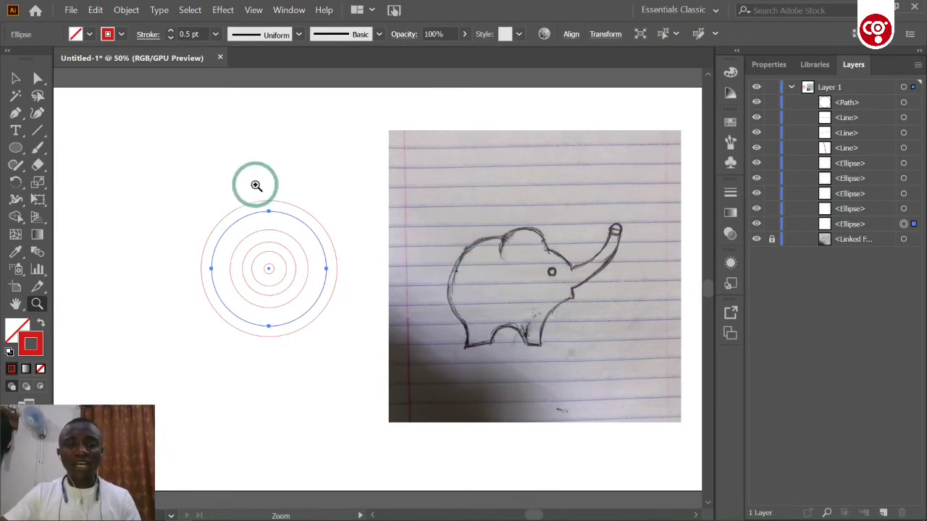
Step: Pick an anchor on the second-outermost ring, then reselect a whole red circle with Selection
left_click(38, 78)
left_click(364, 254)
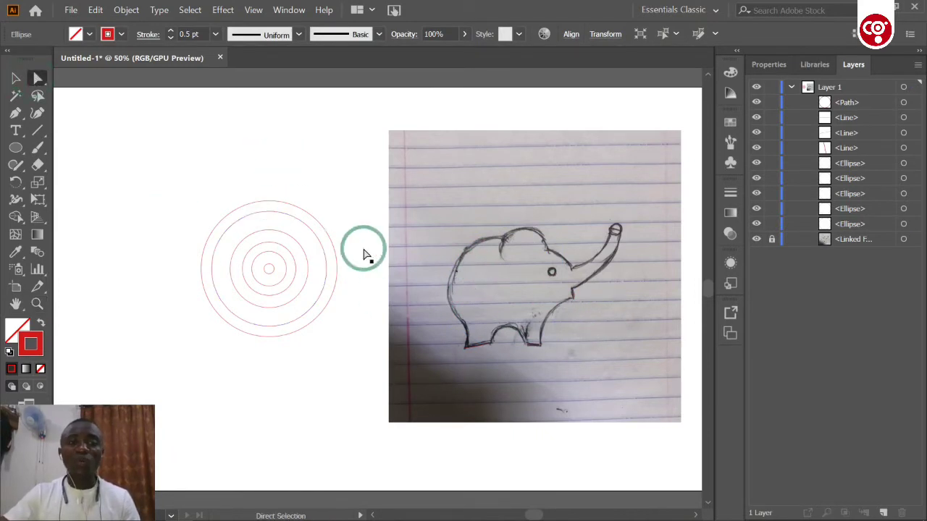
left_click(238, 212)
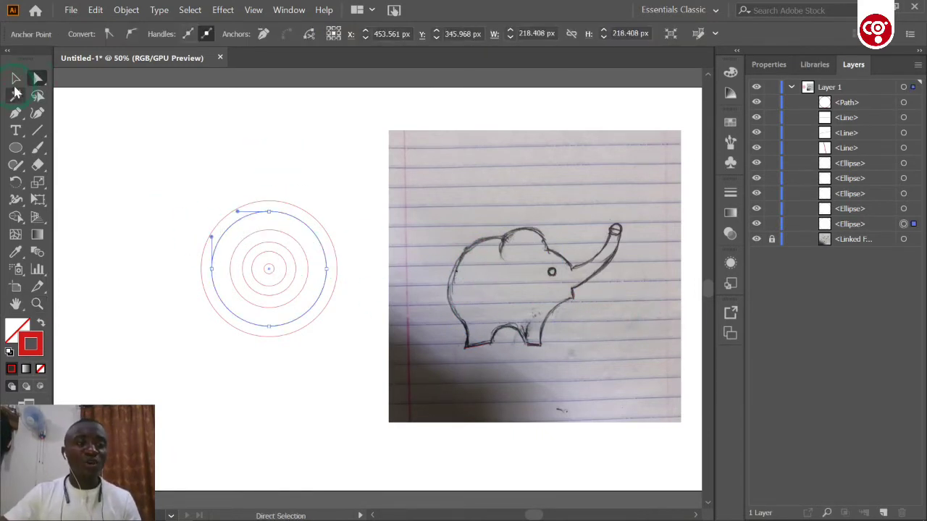
left_click(16, 80)
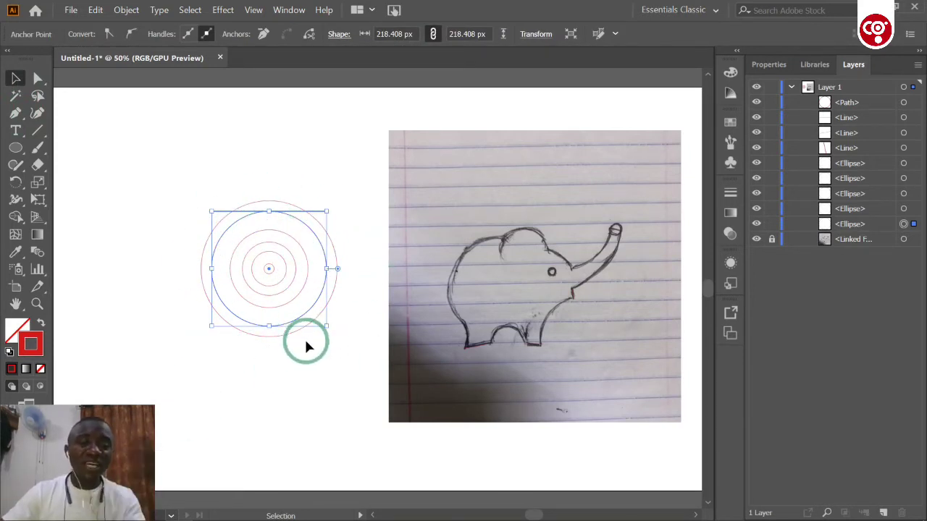
left_click(319, 228)
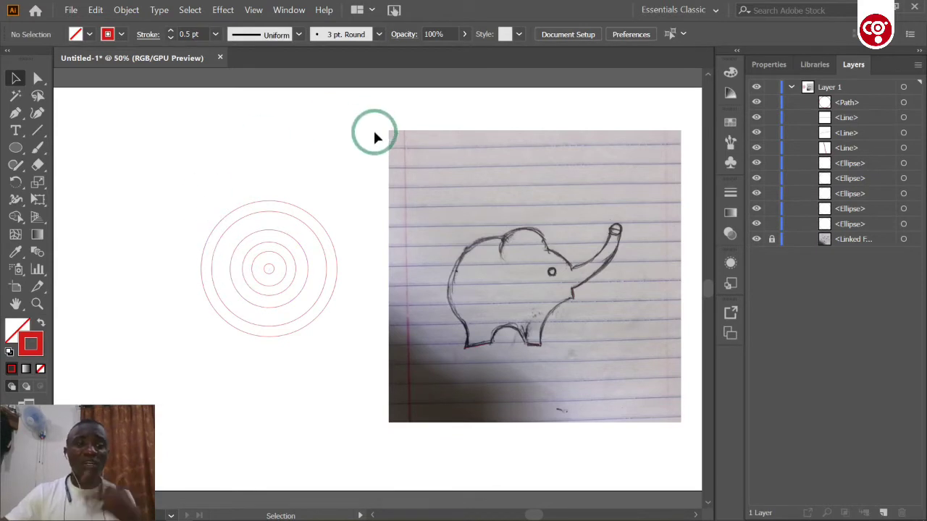
left_click(273, 210)
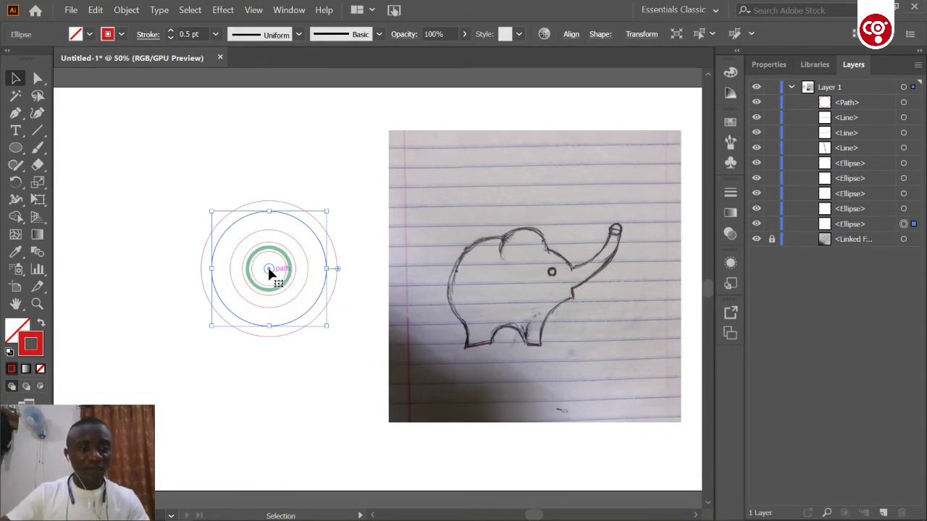
Step: Alt-drag concentric circle copies onto the elephant sketch's body and head
left_click_drag(269, 272, 414, 286)
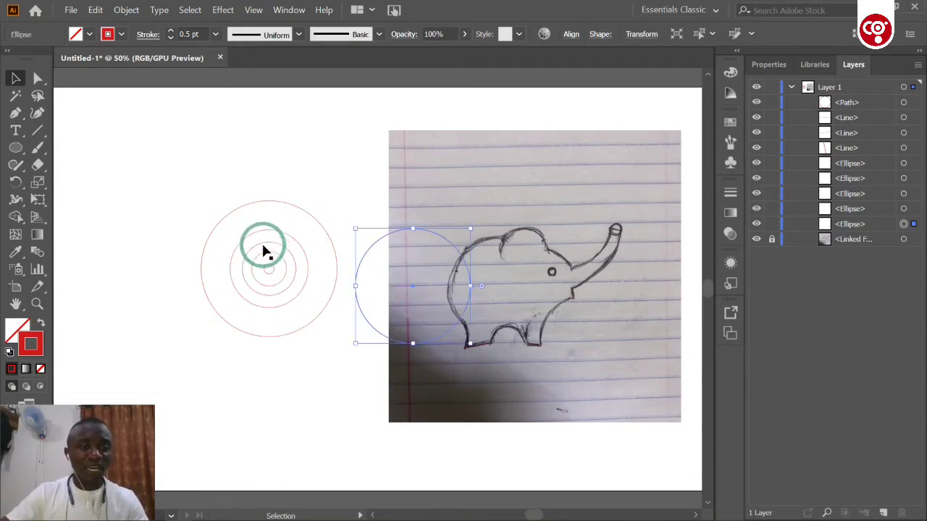
key("ctrl+z")
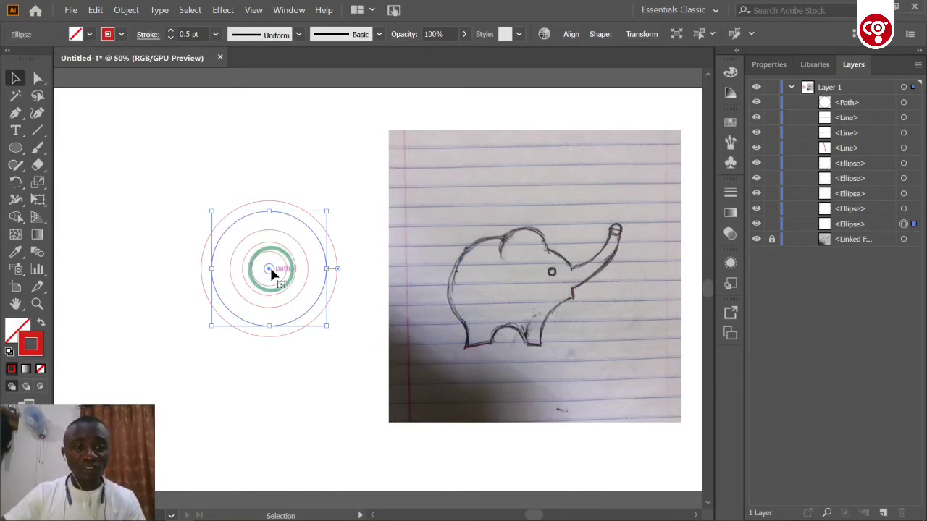
left_click_drag(269, 271, 507, 295)
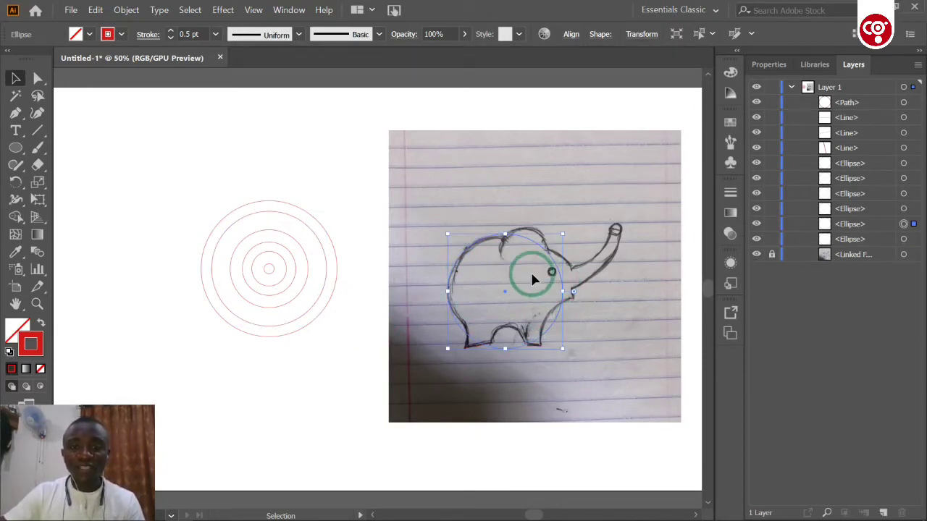
left_click(290, 249)
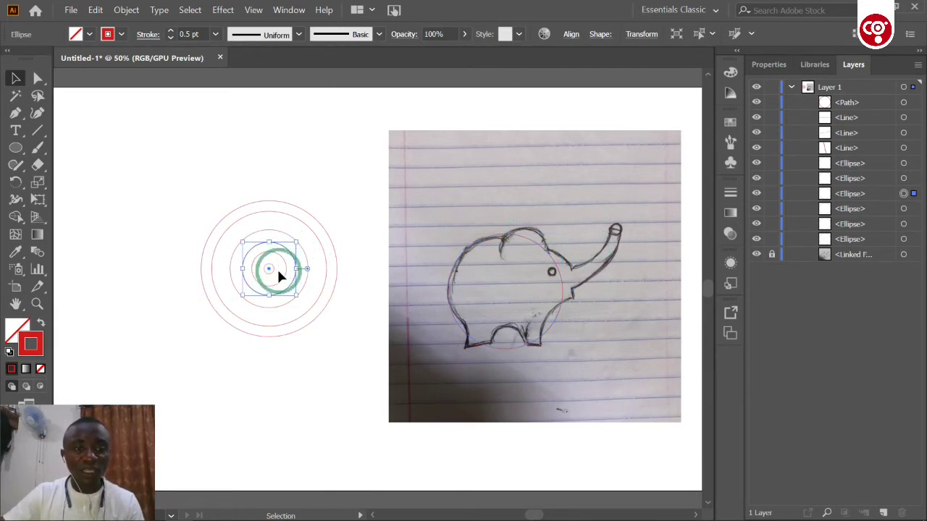
left_click_drag(278, 270, 547, 283)
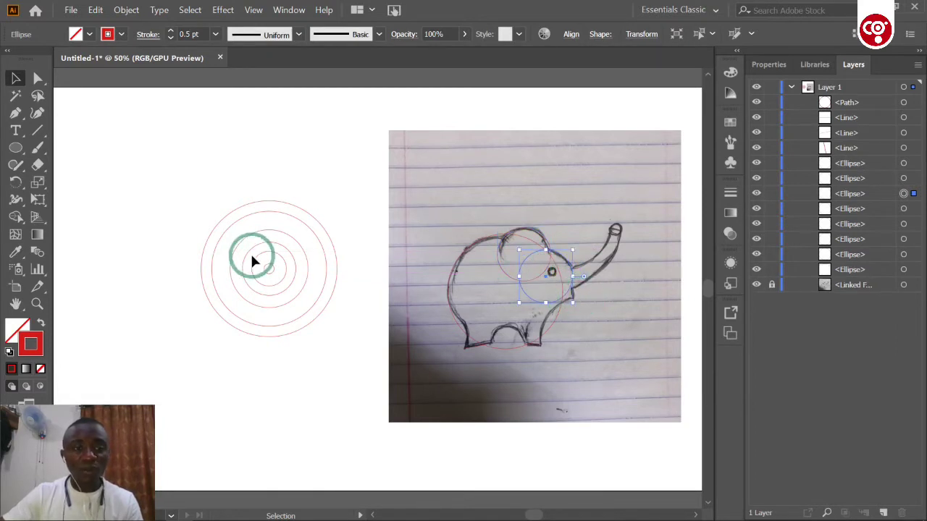
Step: Copy circles above and over the head, plus a small circle to the trunk tip
left_click(264, 217)
left_click_drag(273, 264, 558, 214)
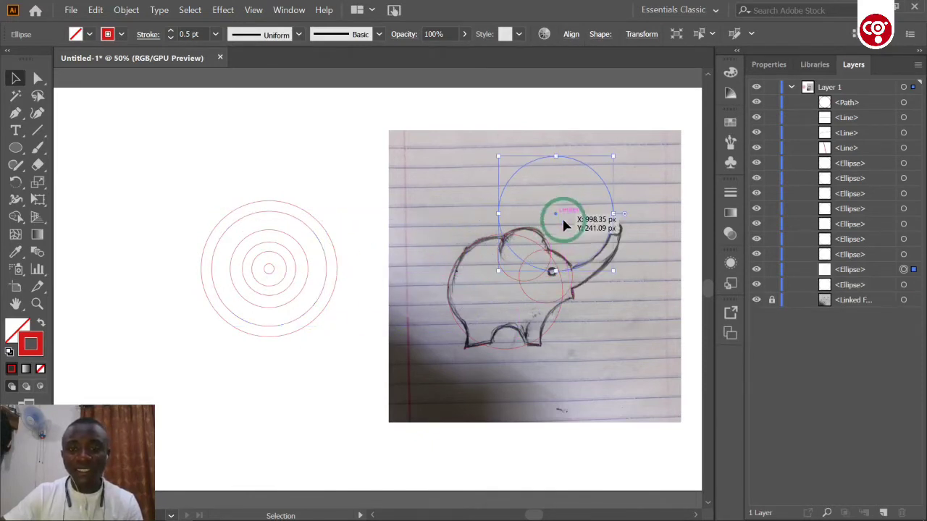
left_click(249, 205)
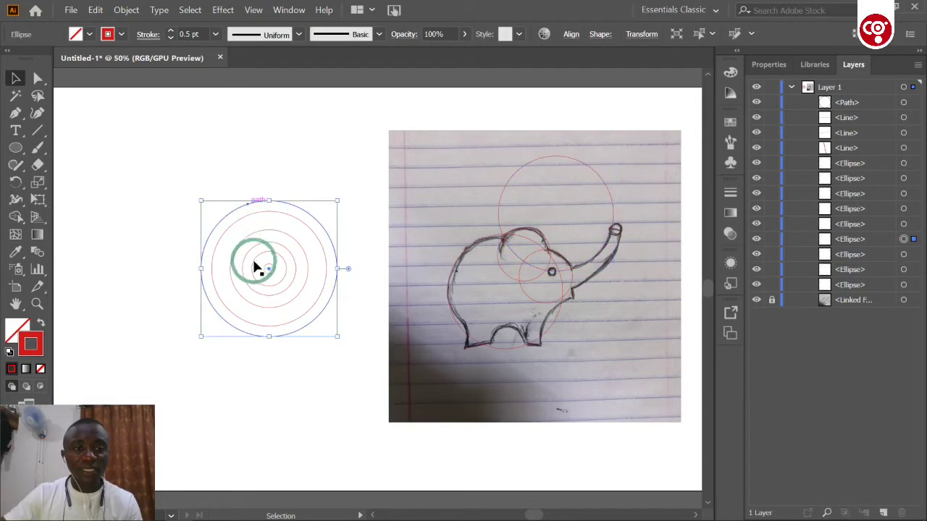
left_click_drag(268, 267, 554, 223)
left_click_drag(266, 273, 615, 232)
Step: Zoom in and enlarge the trunk-tip circle to fit the sketch
key("ctrl+equal")
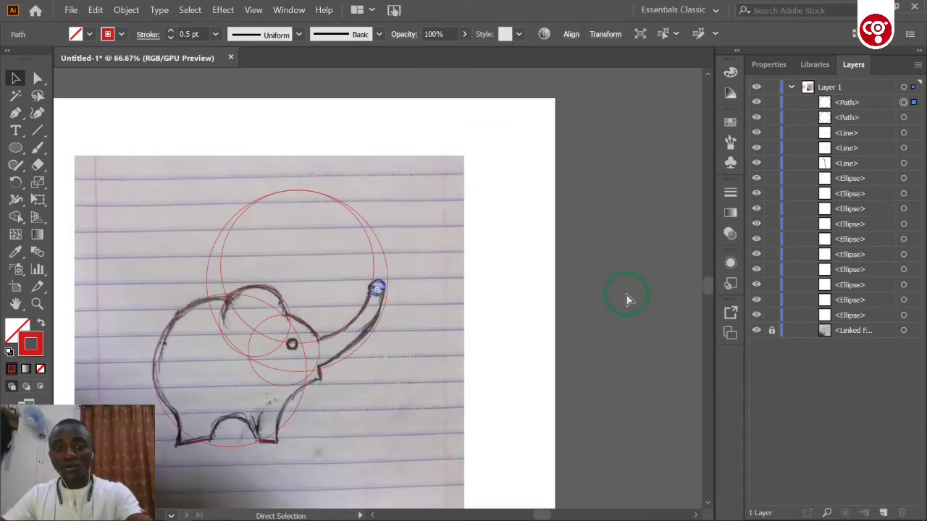
key("ctrl+equal")
key("ctrl+equal")
key("ctrl+equal")
key("ctrl+equal")
key("ctrl+equal")
key("ctrl+equal")
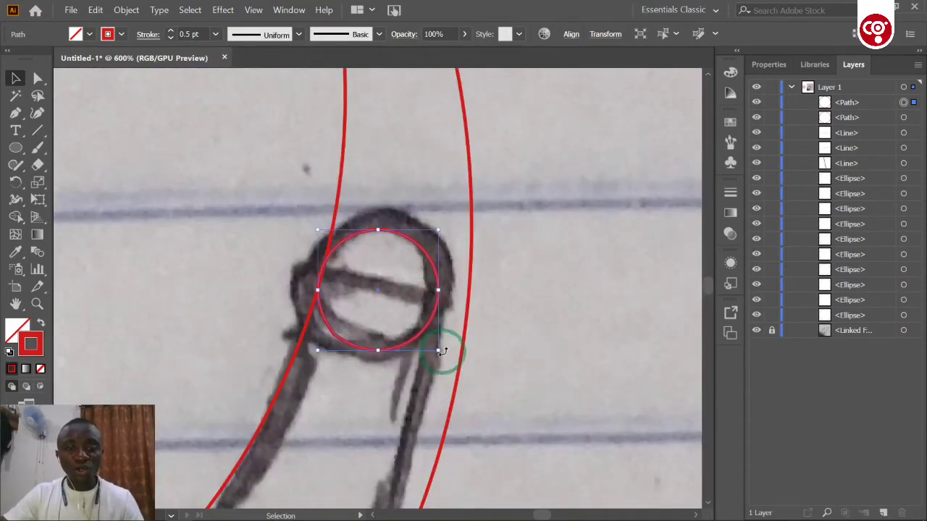
left_click_drag(438, 350, 468, 414)
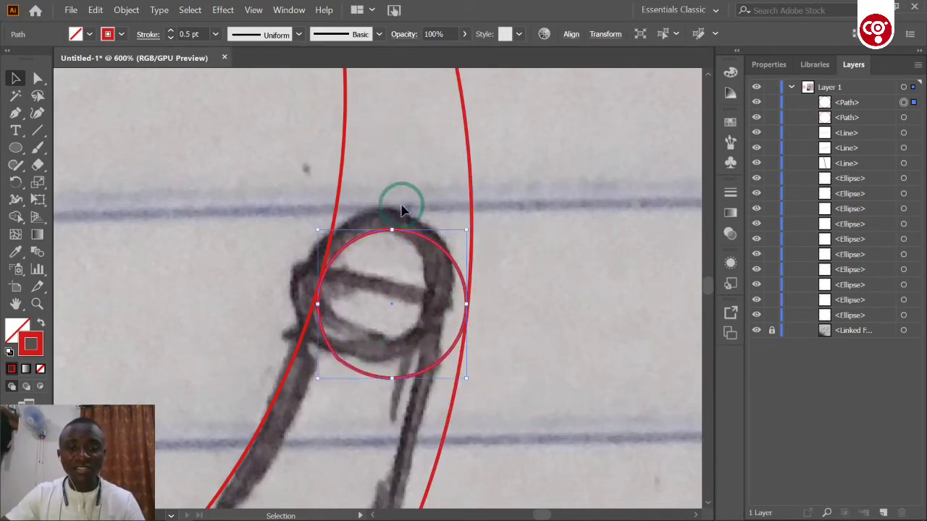
key("ctrl+minus")
key("ctrl+minus")
key("ctrl+minus")
key("ctrl+minus")
key("ctrl+minus")
key("ctrl+minus")
key("ctrl+minus")
key("ctrl+minus")
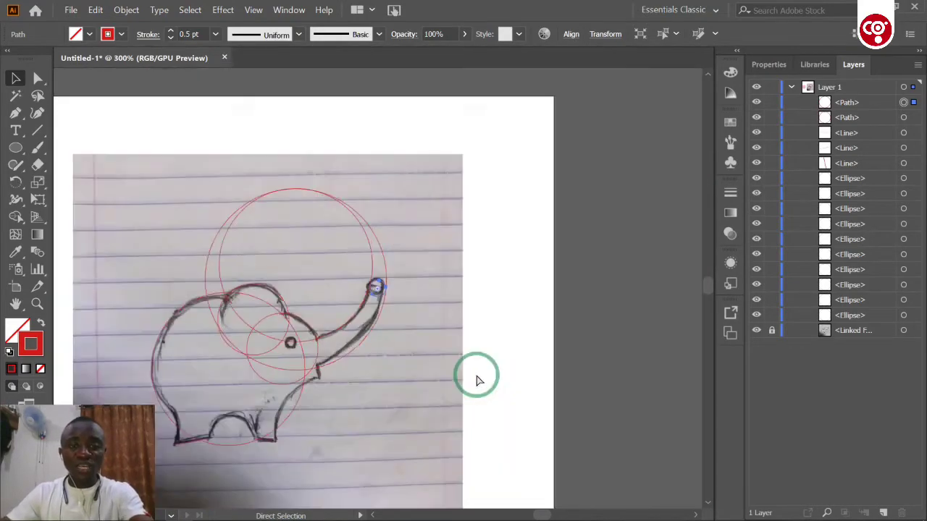
scroll(374, 339, "left", 6)
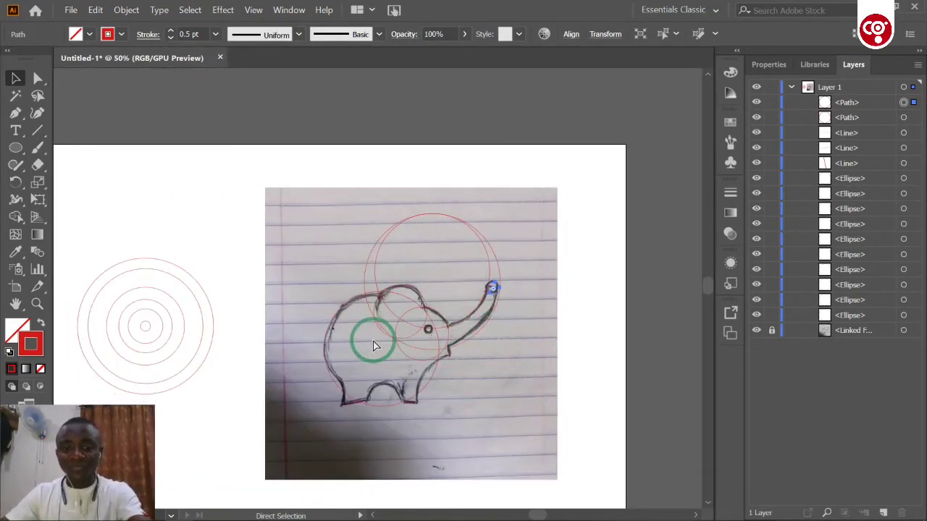
Step: Alt-drag circle copies between the legs, onto the front foot and onto the back foot
left_click(576, 429)
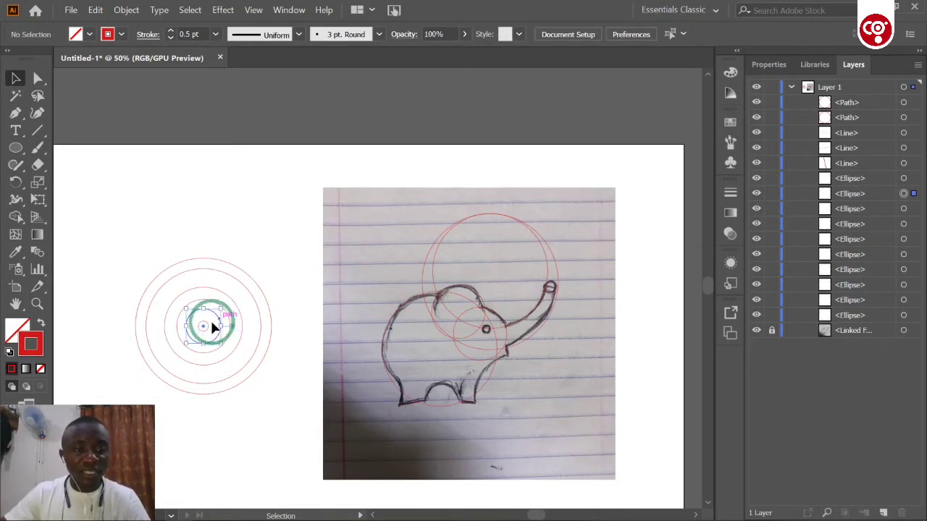
left_click_drag(211, 327, 442, 398)
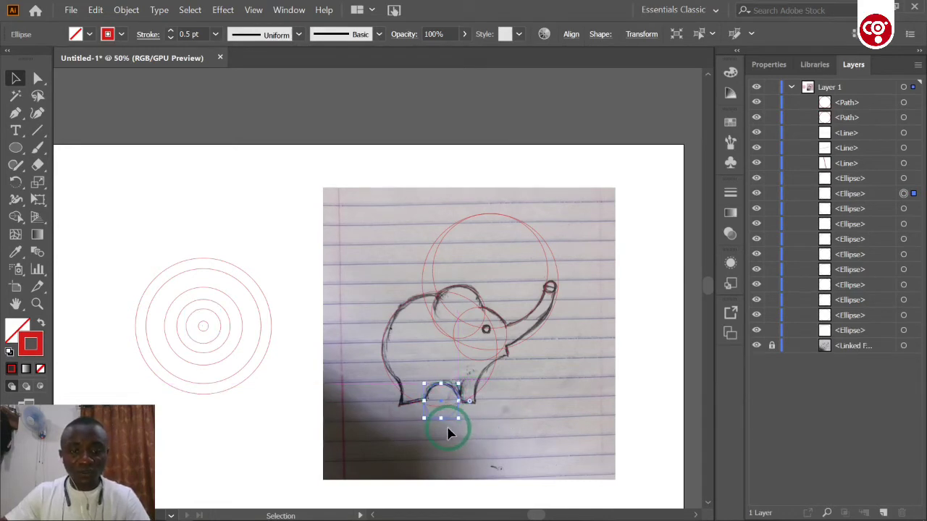
left_click(502, 413)
left_click(204, 330)
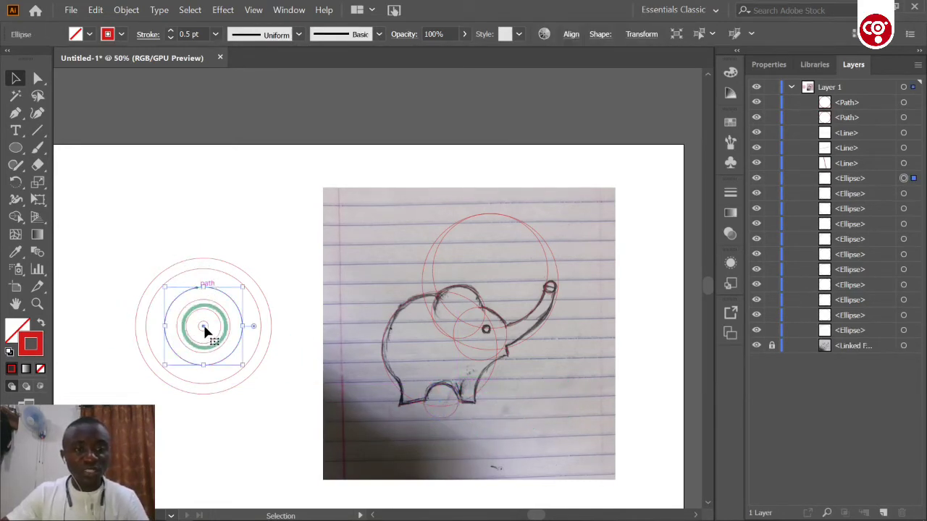
left_click_drag(207, 332, 516, 399)
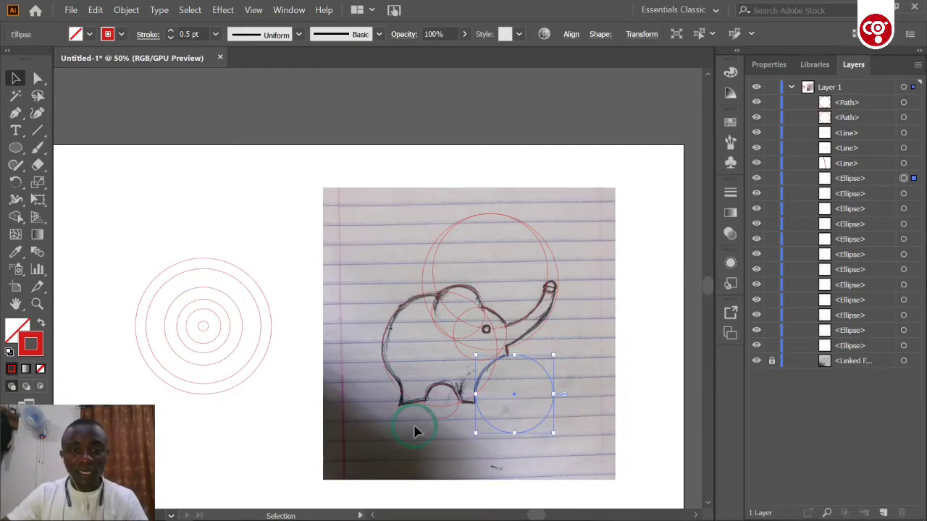
left_click(196, 305)
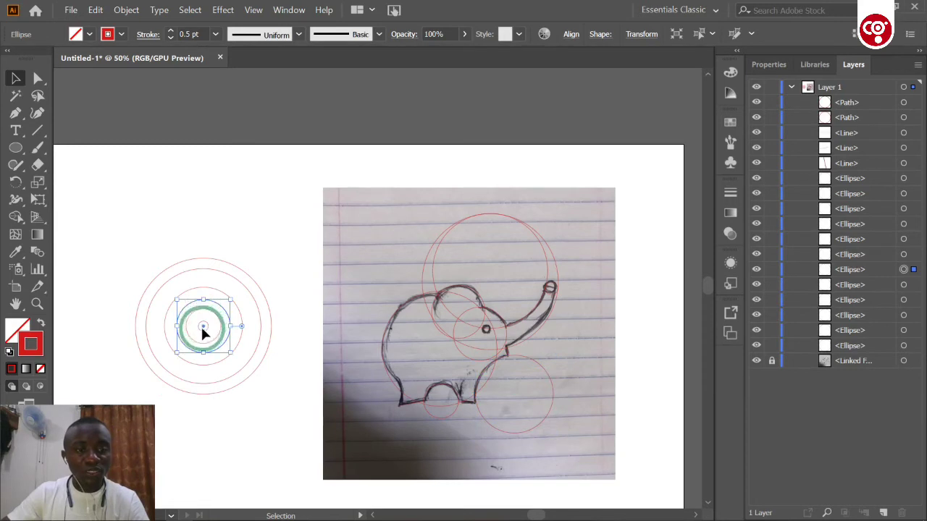
left_click_drag(204, 330, 375, 396)
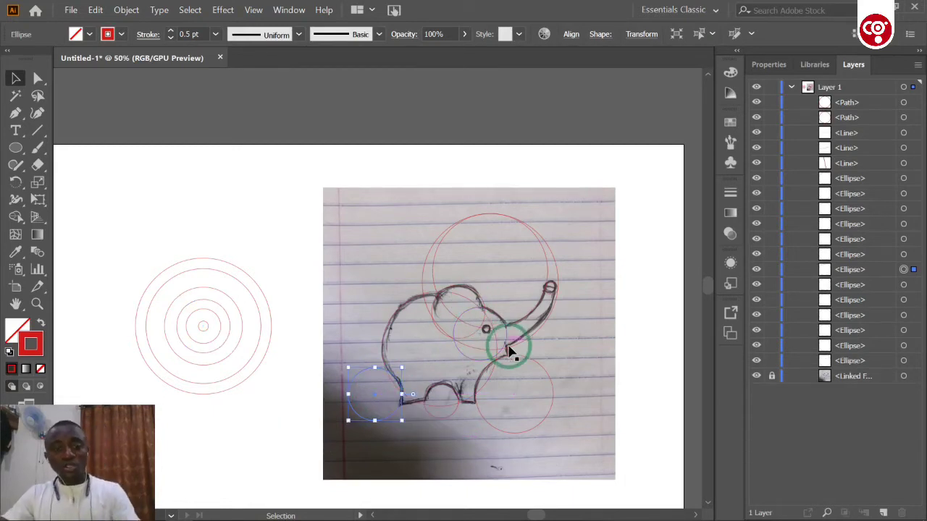
Step: Pan and zoom in to 66.67% on the elephant sketch
key("ctrl")
scroll(510, 355, "down", 3)
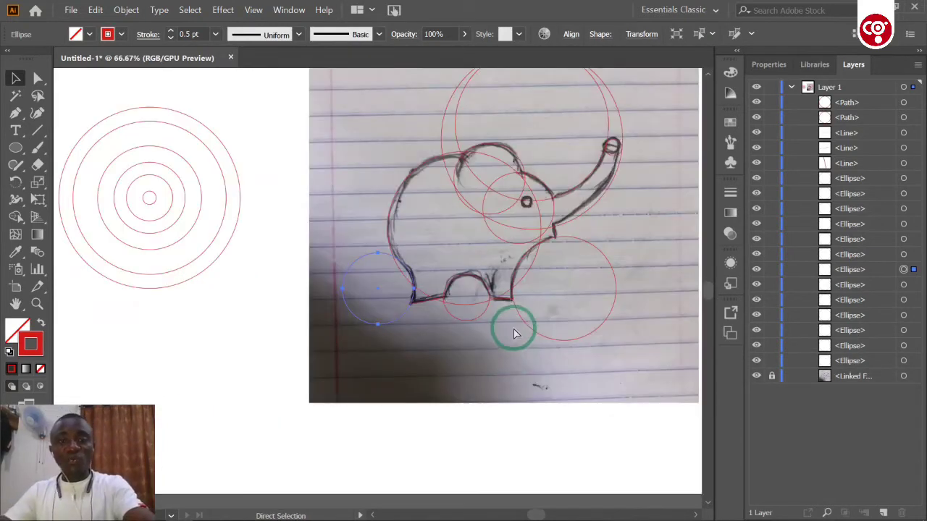
scroll(511, 325, "right", 2)
key("ctrl+plus")
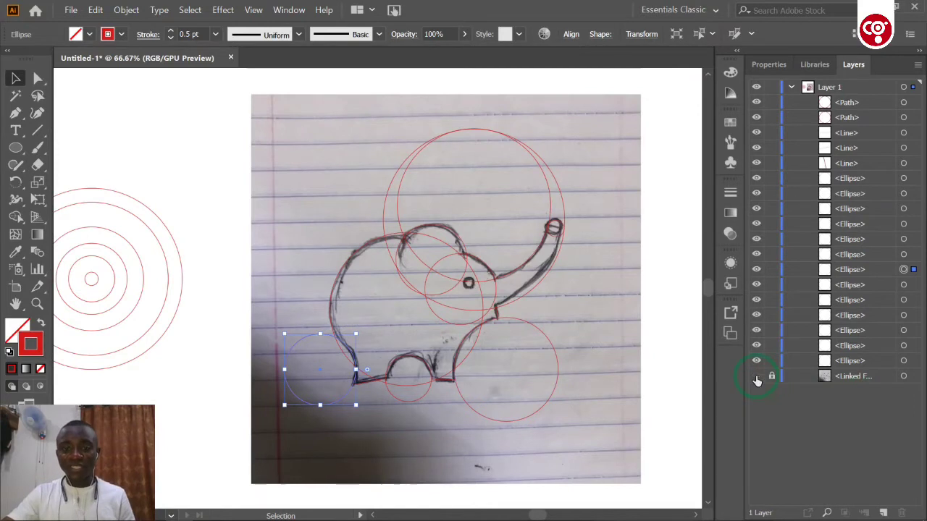
Step: Delete the three stray lines between the lower circles
left_click(755, 377)
left_click(611, 397)
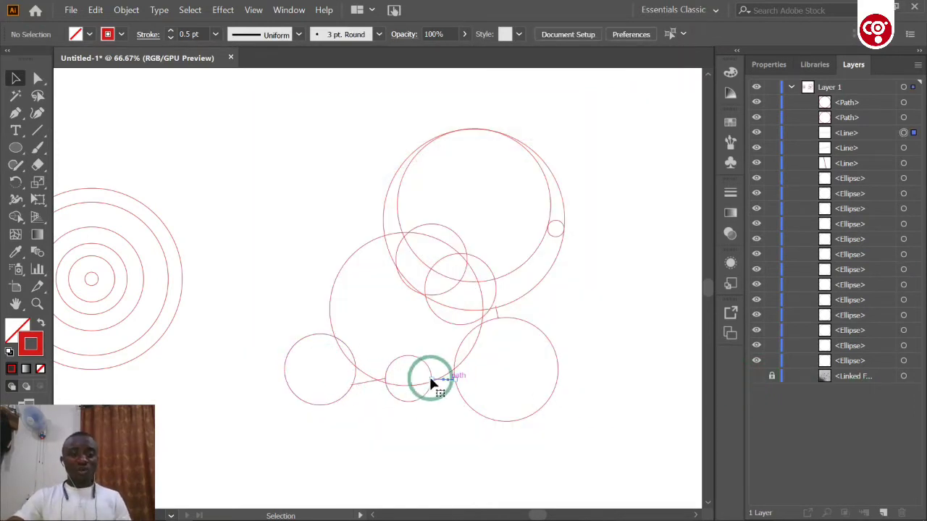
left_click(364, 382)
left_click(359, 378, "shift")
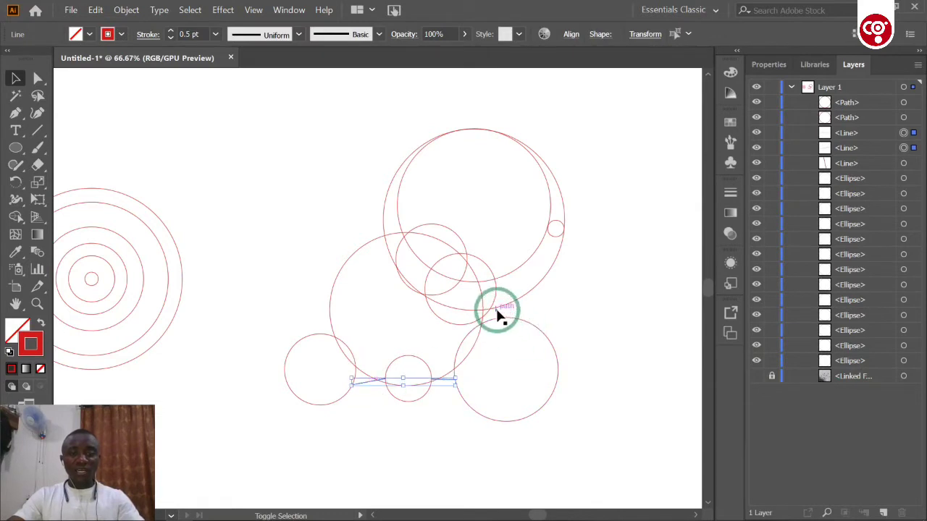
left_click(497, 311, "shift")
key("Delete")
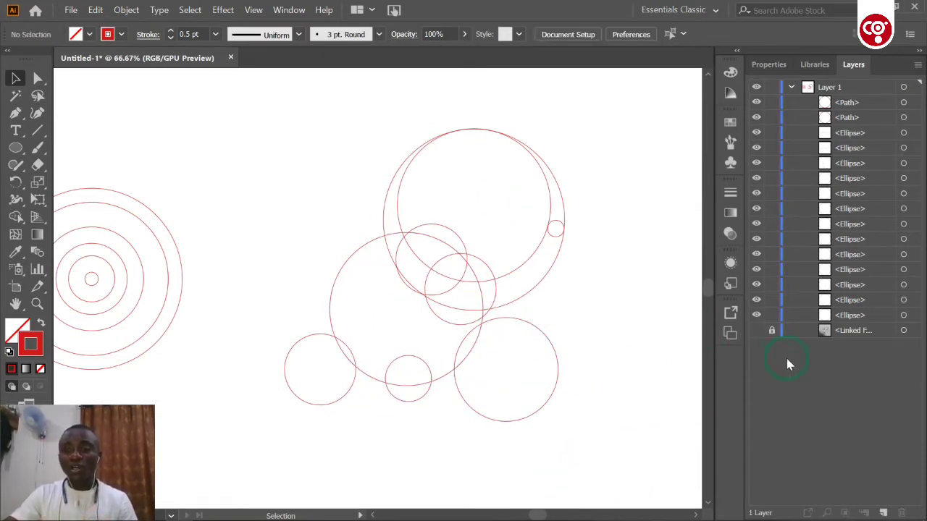
Step: Show the elephant sketch beneath the circles and lock it in the Layers panel
left_click(772, 330)
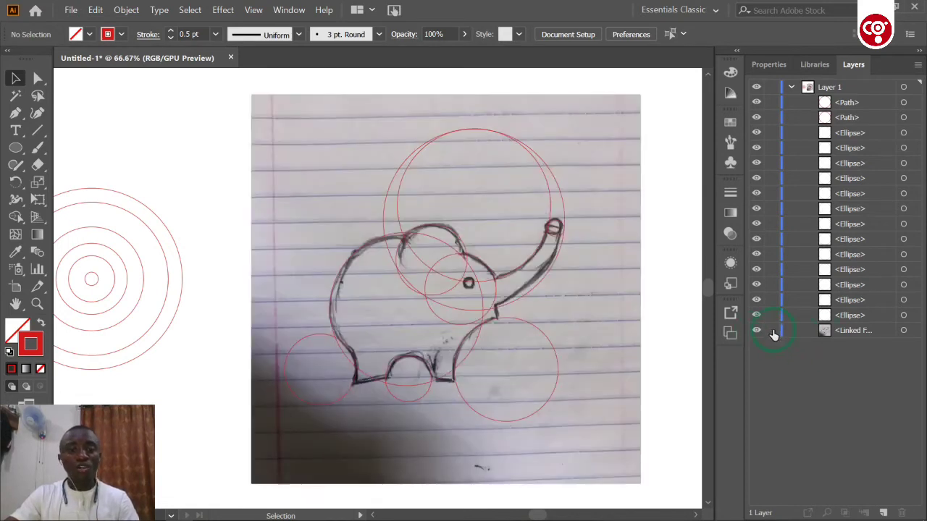
left_click(326, 227)
left_click(371, 242)
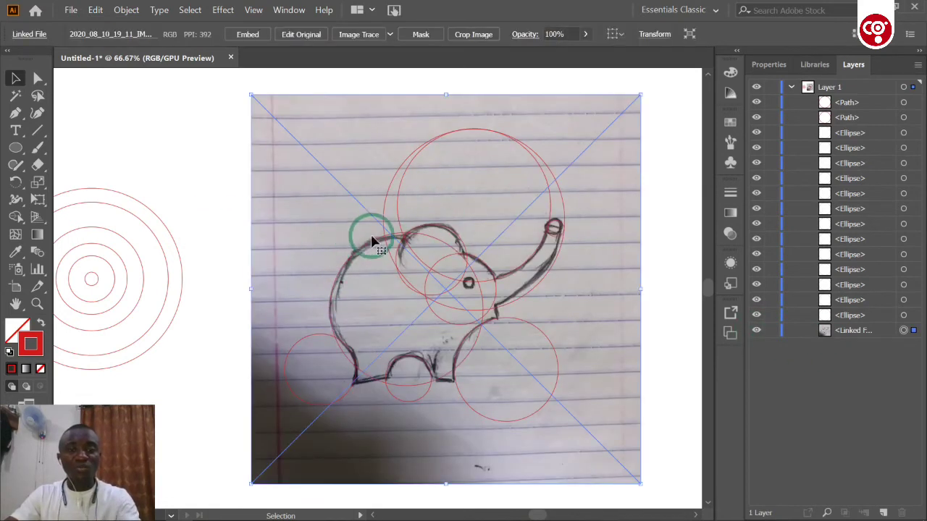
left_click_drag(294, 218, 245, 226)
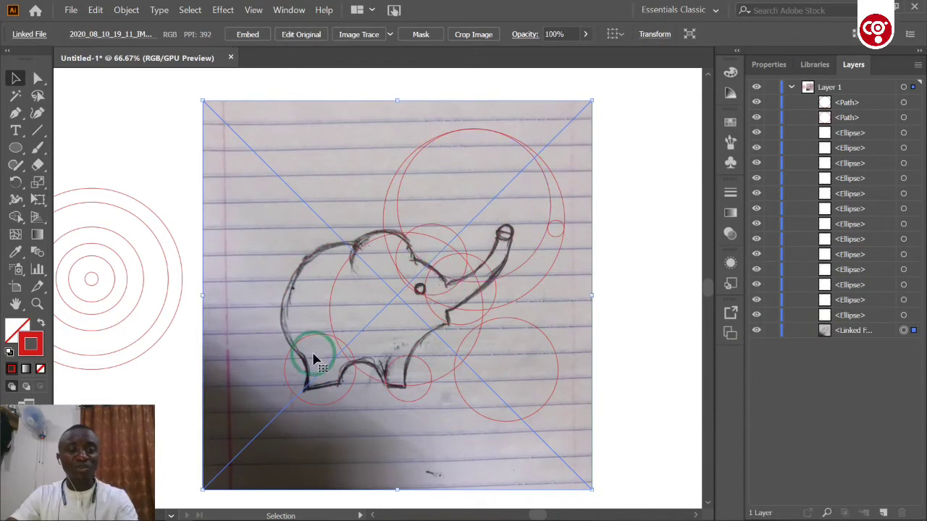
key("ctrl+z")
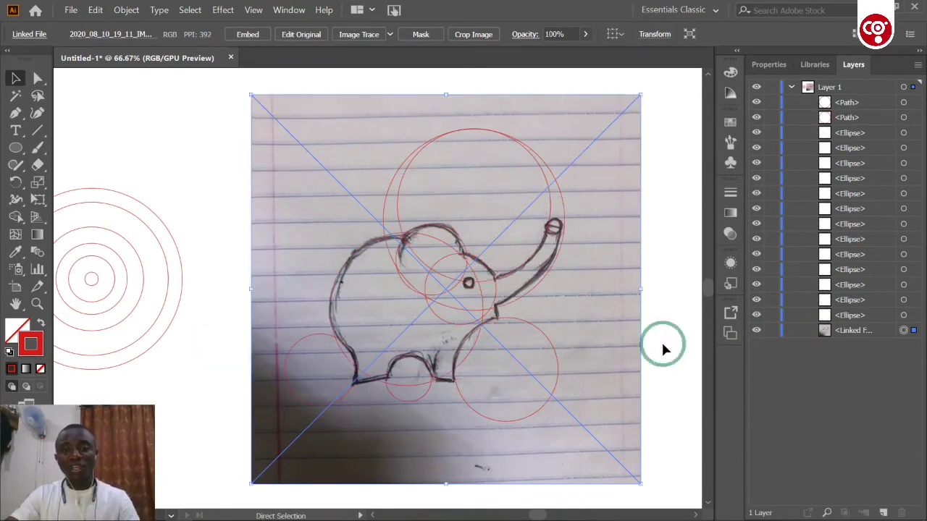
left_click(771, 332)
left_click(635, 362)
left_click(438, 333)
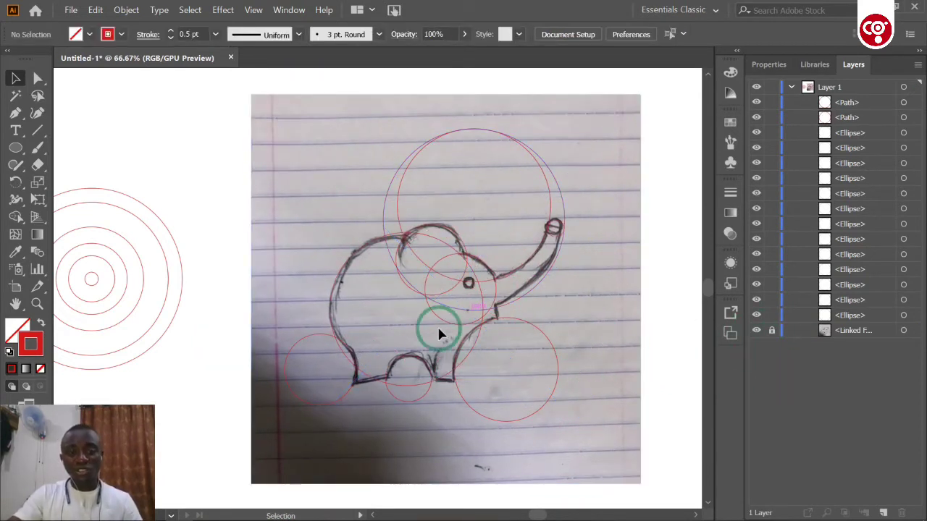
Step: Zoom in and draw a short straight line where the trunk meets the body
left_click(434, 385)
key("ctrl+1")
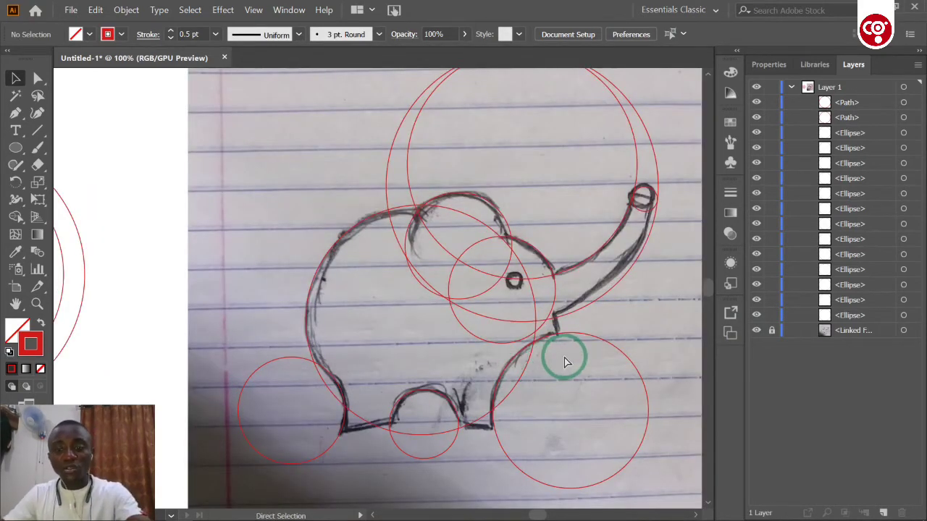
key("ctrl+equal")
key("ctrl+equal")
key("ctrl+minus")
scroll(531, 362, "down", 2)
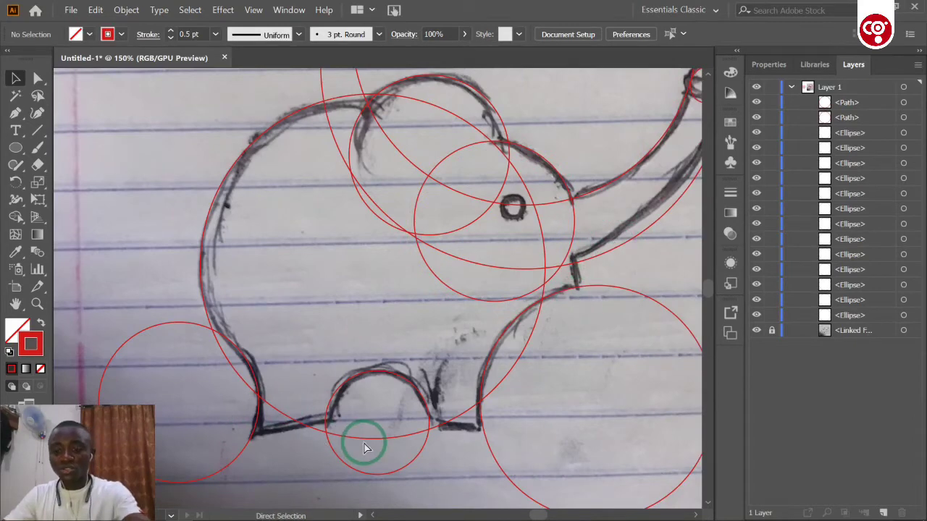
key("ctrl+equal")
key("ctrl+equal")
scroll(364, 431, "right", 4)
scroll(367, 419, "up", 2)
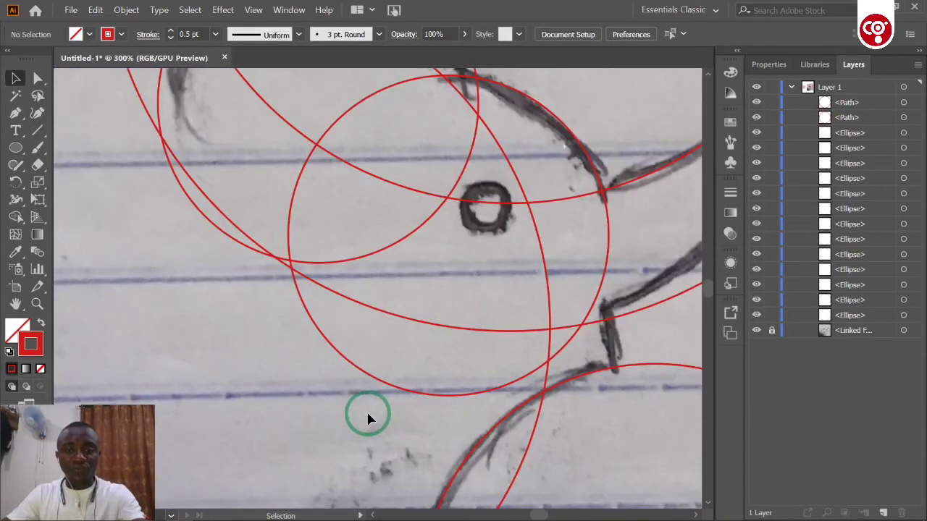
left_click(37, 130)
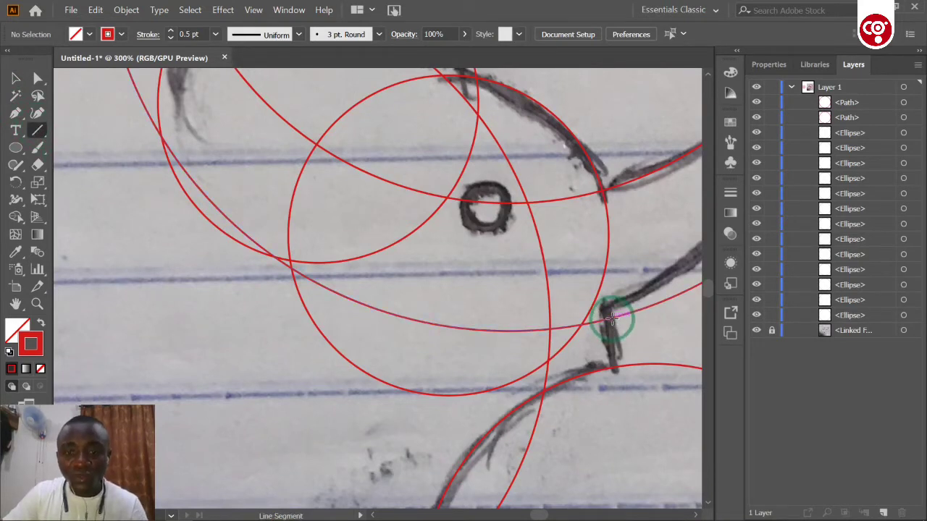
left_click_drag(611, 332, 617, 365)
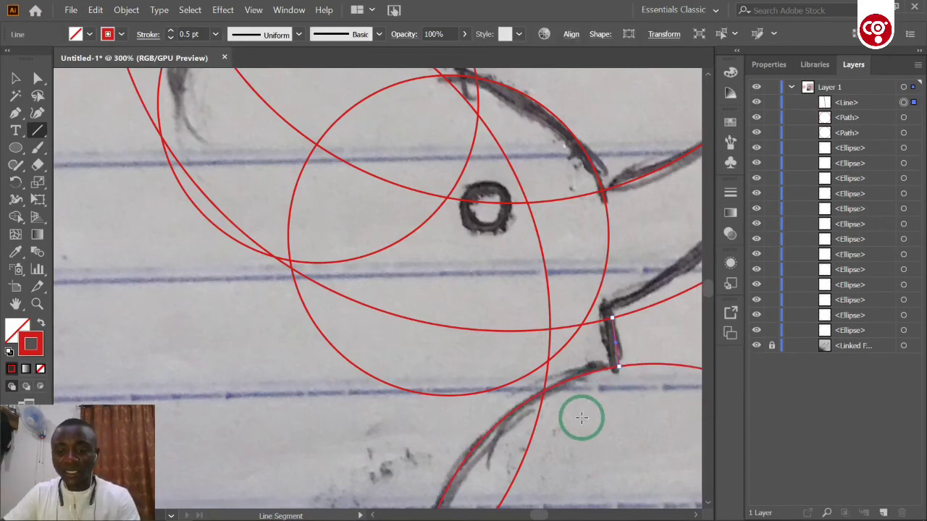
Step: Draw straight lines along the left and right feet's bottom edges
scroll(582, 426, "left", 2)
scroll(582, 425, "left", 4)
scroll(542, 364, "down", 4)
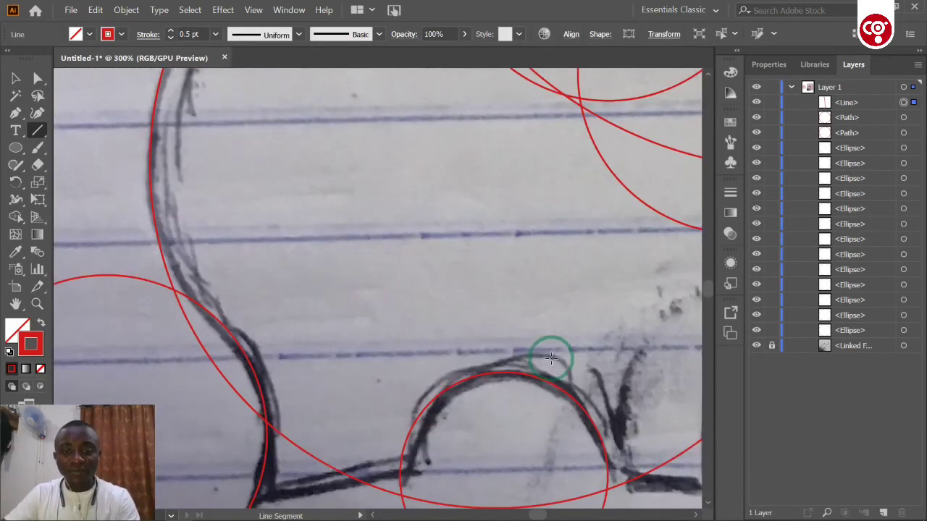
scroll(569, 352, "right", 2)
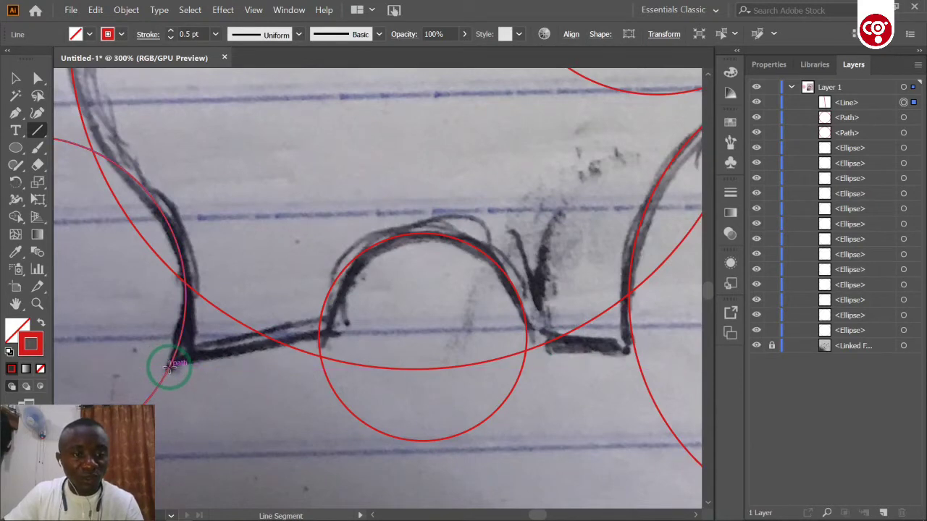
left_click_drag(169, 367, 319, 338)
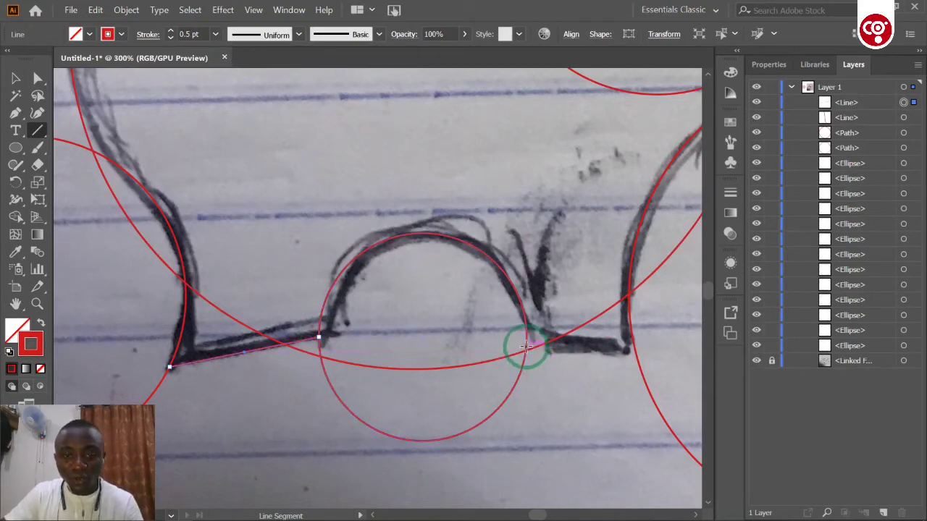
left_click_drag(556, 349, 634, 349)
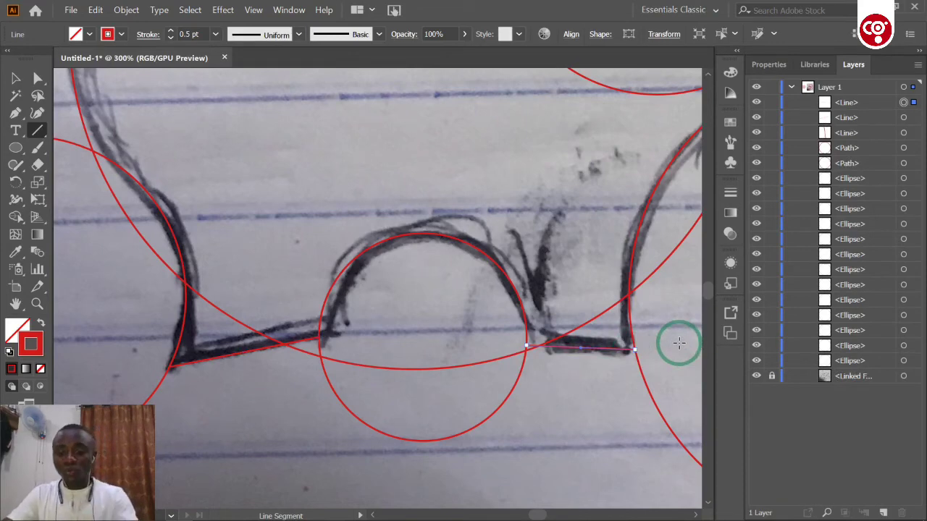
scroll(678, 339, "down", 2)
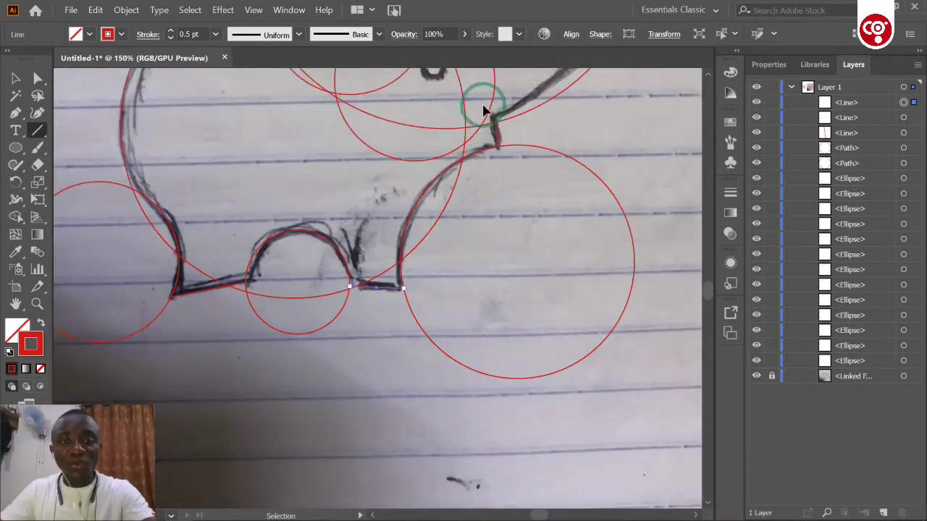
scroll(511, 124, "down", 2)
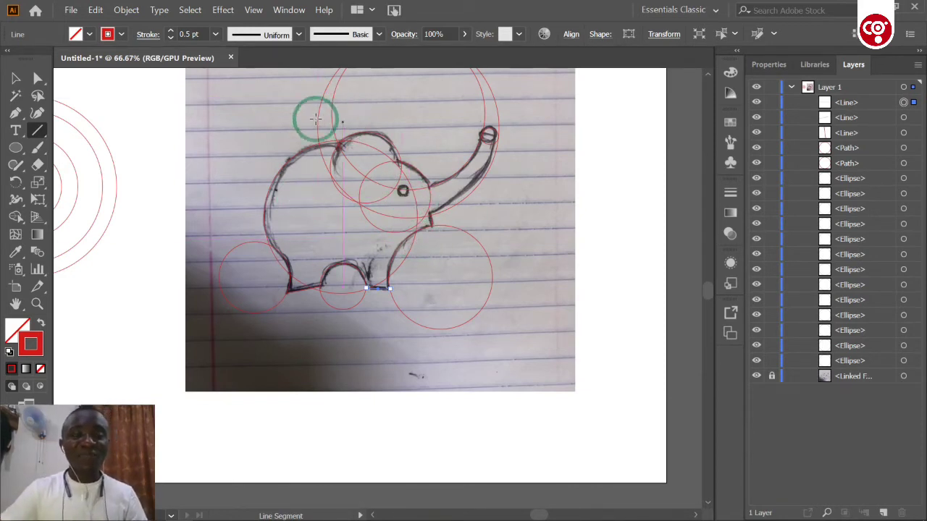
Step: Select all guide shapes over the sketch and set the fill to red D31A1A
key("ctrl+minus")
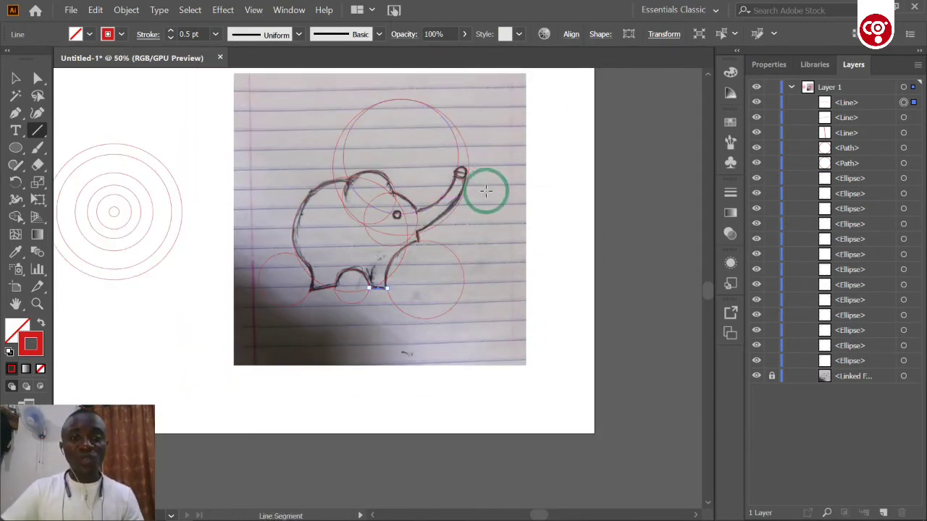
left_click(38, 78)
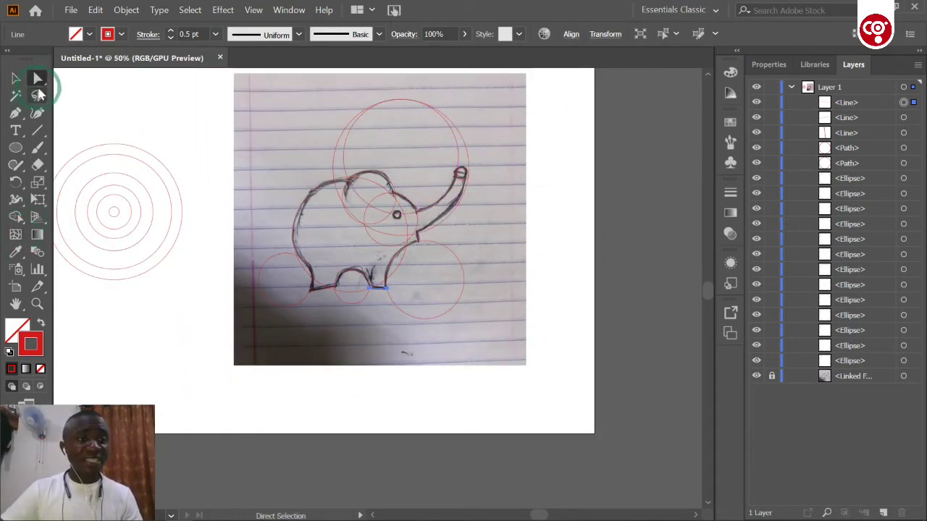
mouse_move(229, 86)
left_mouse_down()
mouse_move(311, 135)
mouse_move(525, 367)
left_mouse_up()
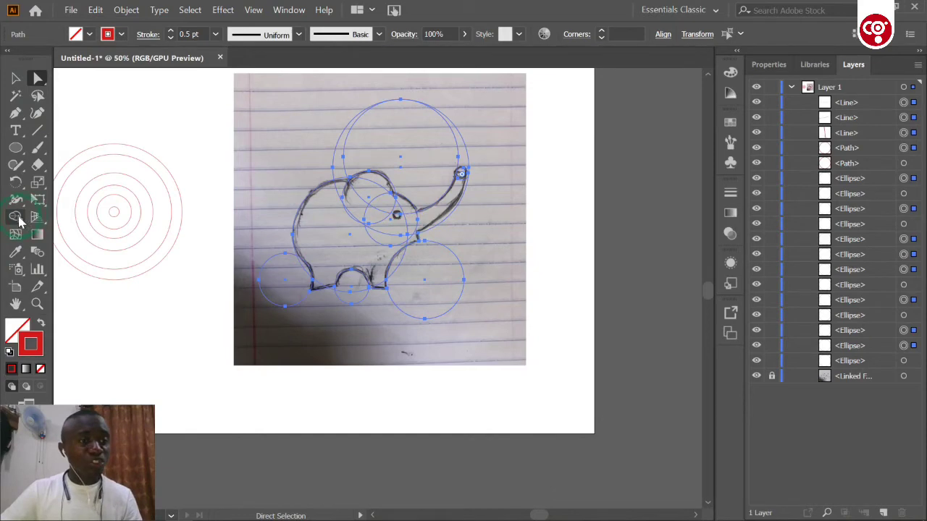
left_click(18, 332)
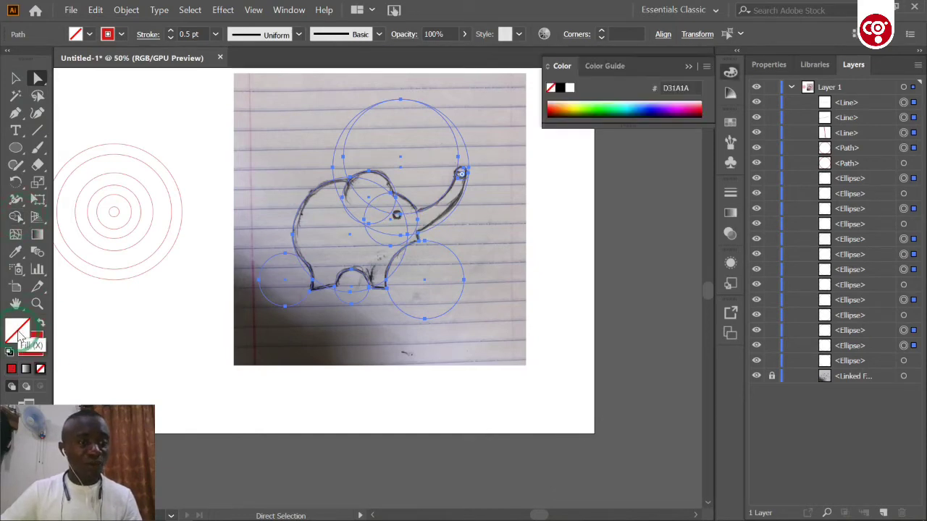
left_click(15, 216)
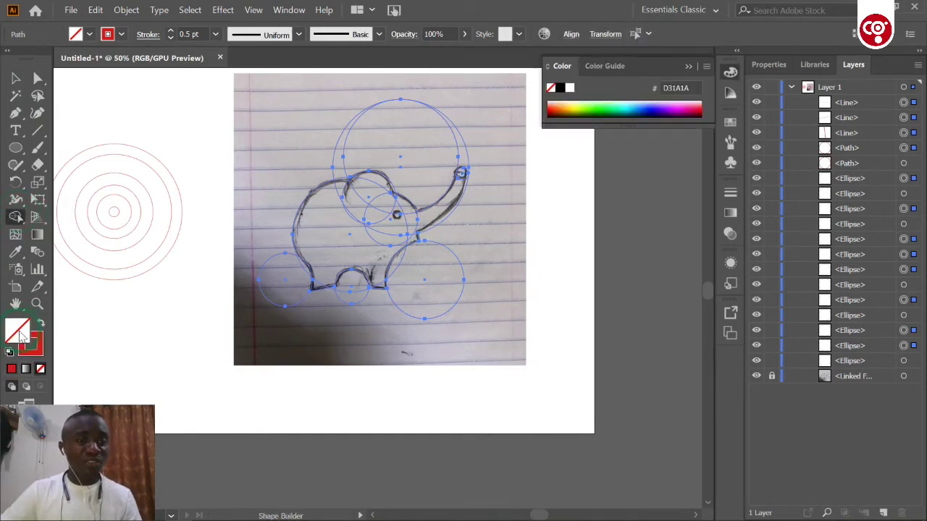
double_click(21, 333)
left_click(435, 202)
left_click(613, 174)
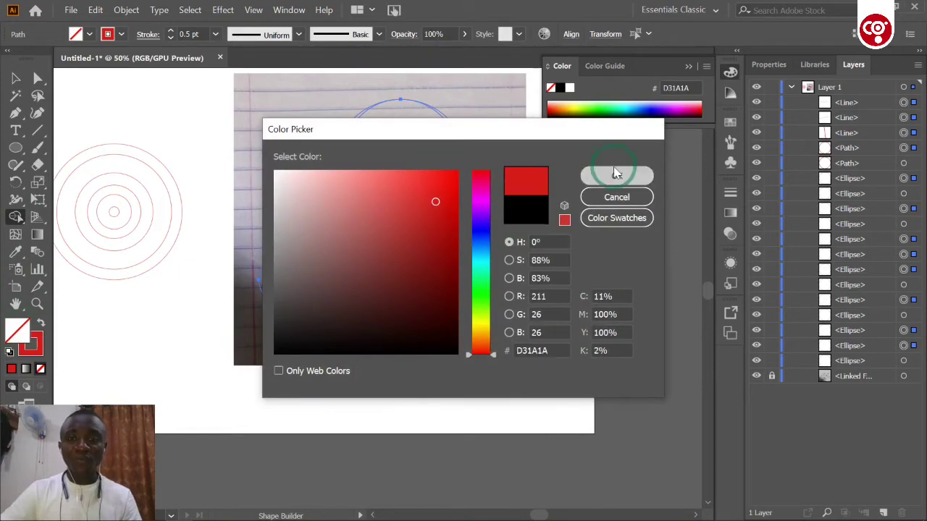
Step: Try a Shape Builder merge of the body regions, undo and redo, then reopen the Color Picker
mouse_move(387, 231)
left_mouse_down()
mouse_move(338, 253)
mouse_move(375, 189)
mouse_move(397, 227)
mouse_move(383, 250)
left_mouse_up()
key("ctrl+z")
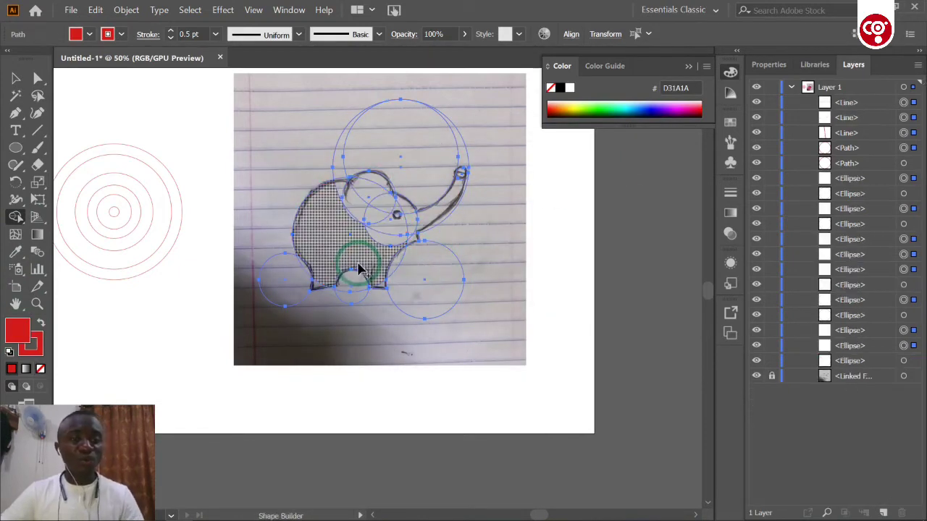
key("ctrl+z")
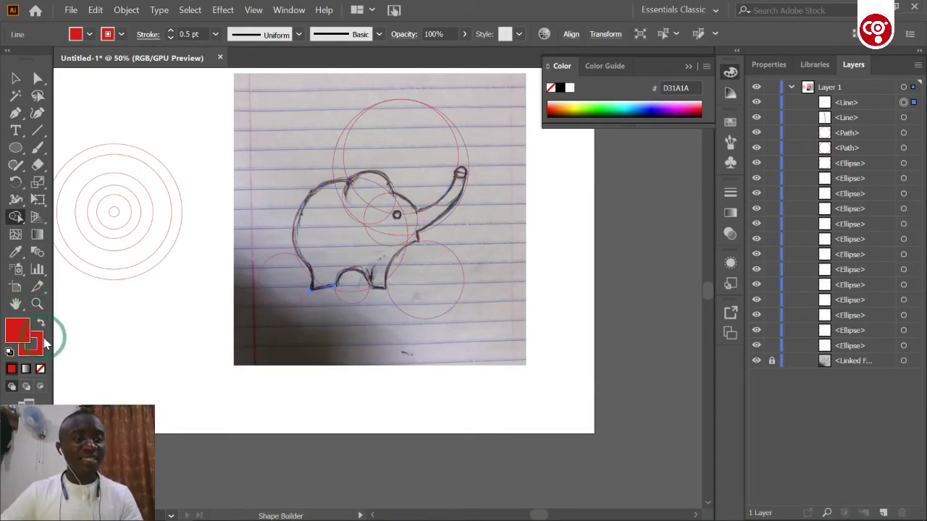
key("ctrl+shift+z")
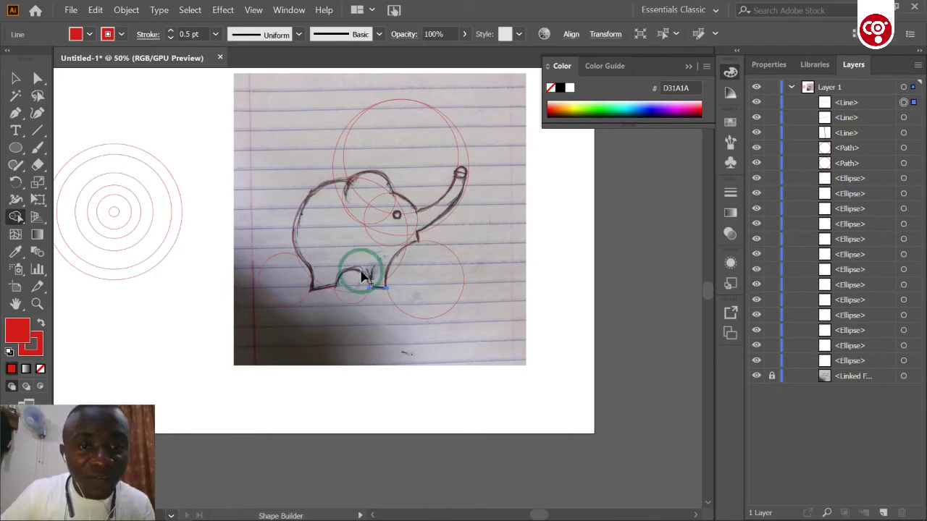
left_click(38, 79)
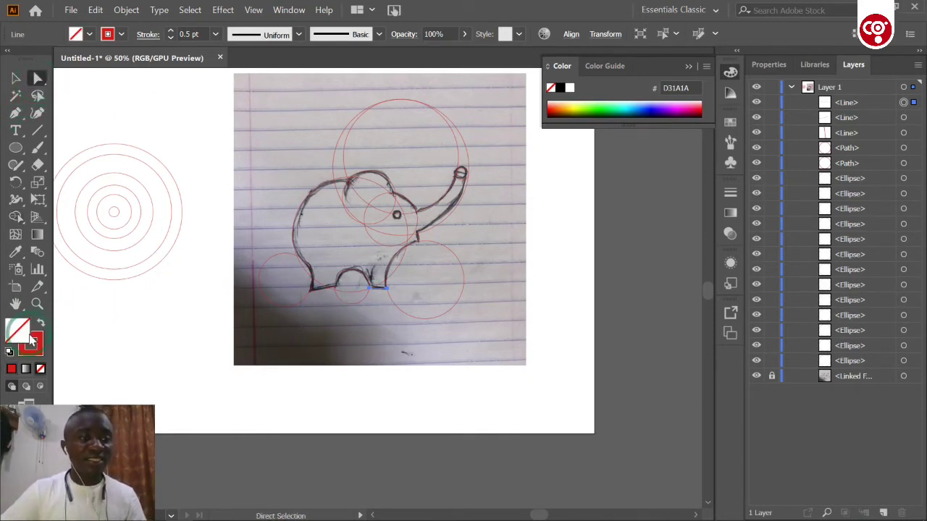
left_click(11, 370)
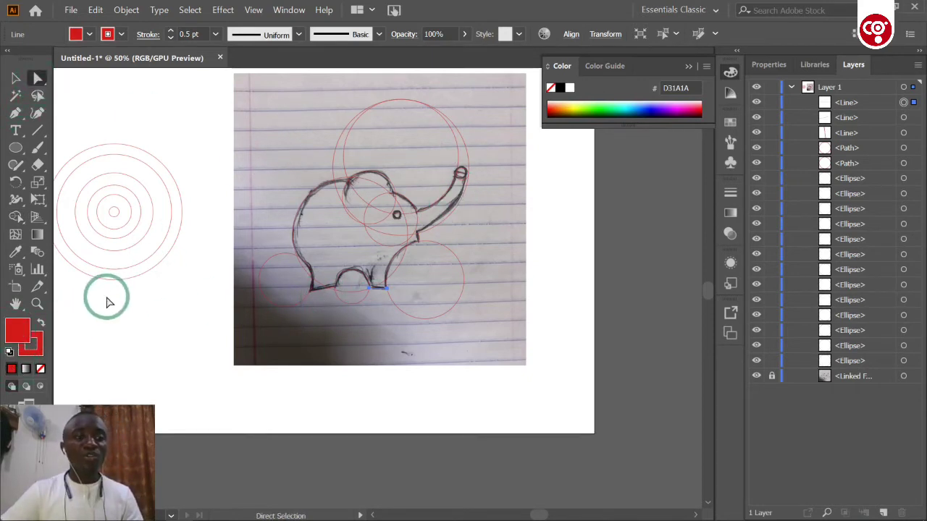
double_click(26, 332)
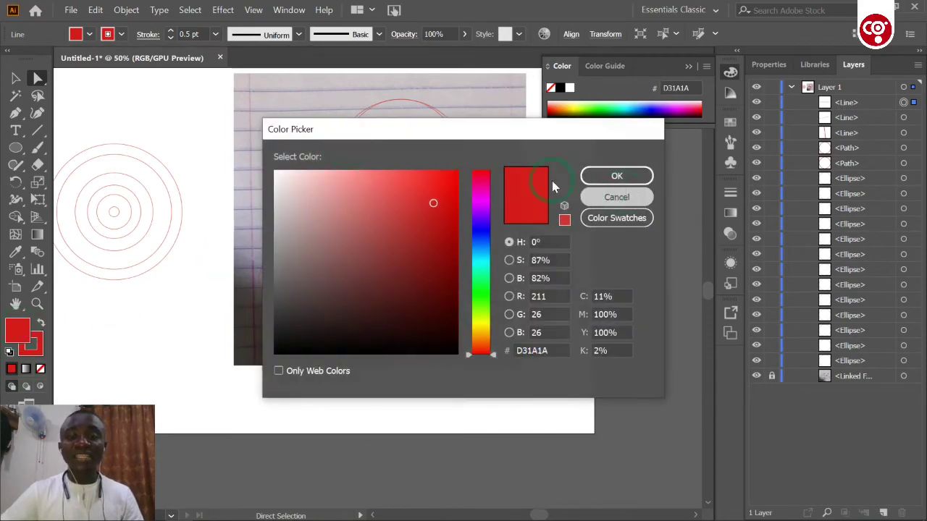
key("Return")
Step: Give the selected elephant shapes a trial red fill, inspect it, then undo it
left_click_drag(487, 322, 527, 353)
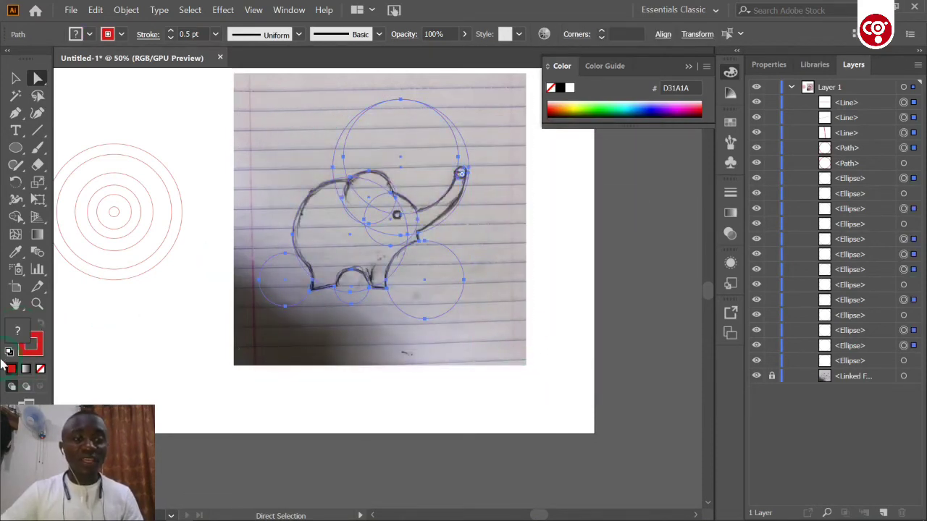
double_click(19, 332)
left_click(422, 201)
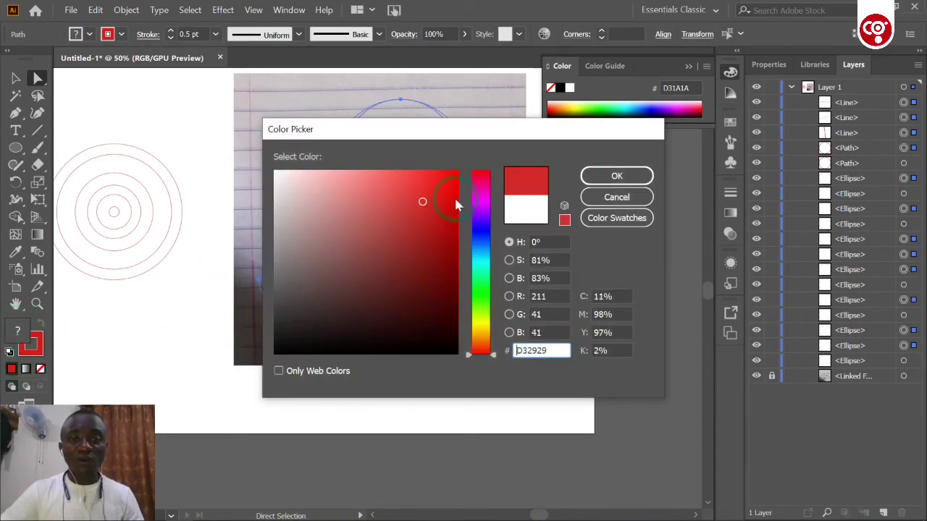
left_click(614, 175)
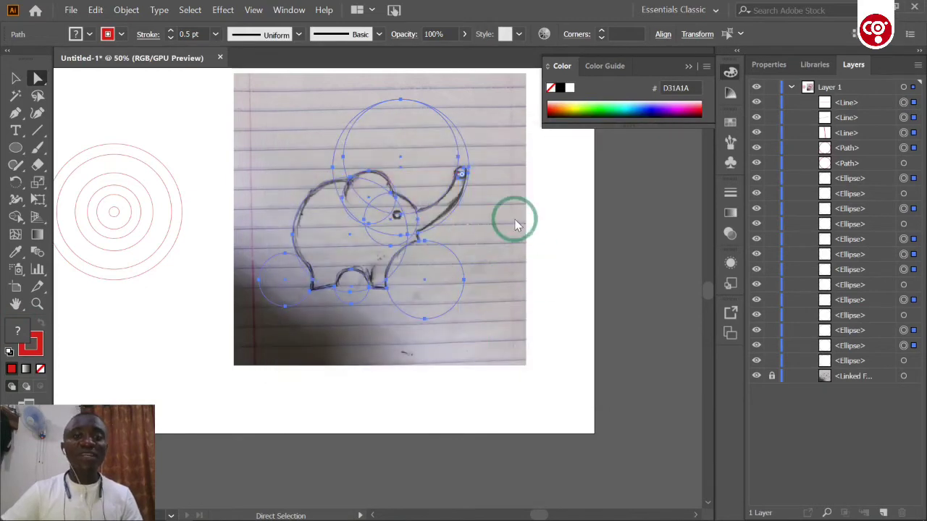
left_click(368, 393)
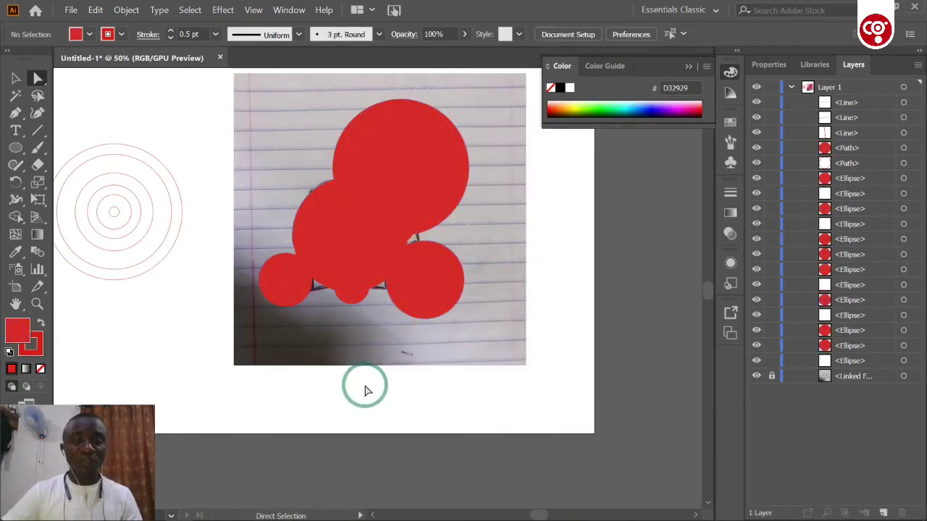
key("ctrl+equal")
key("ctrl+equal")
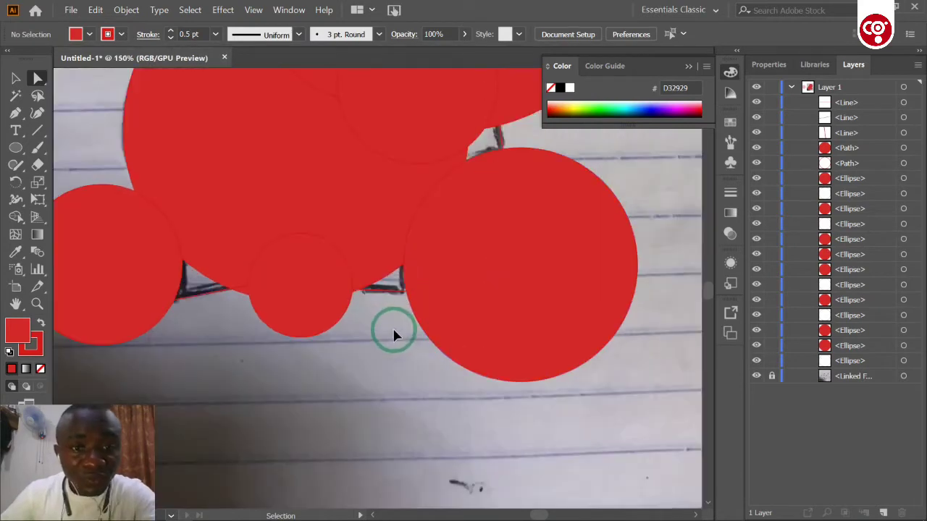
key("ctrl+minus")
key("ctrl+minus")
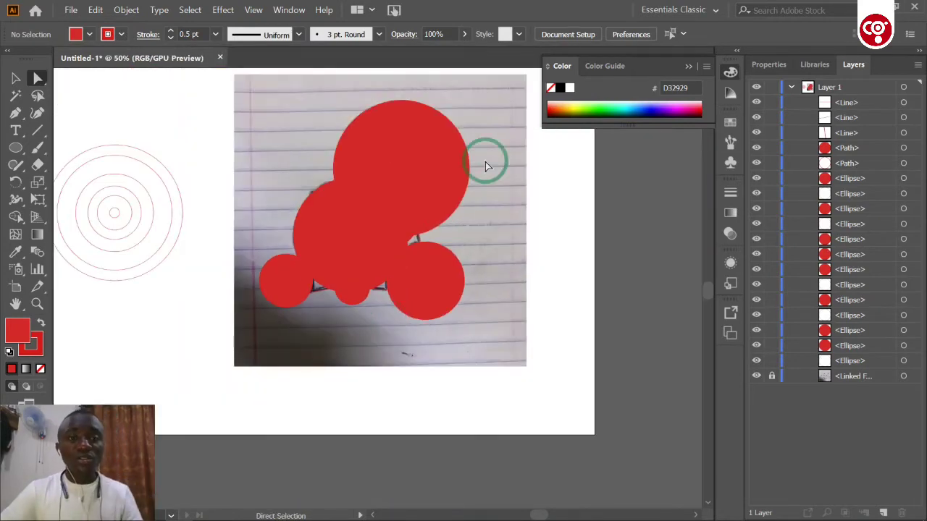
key("ctrl+z")
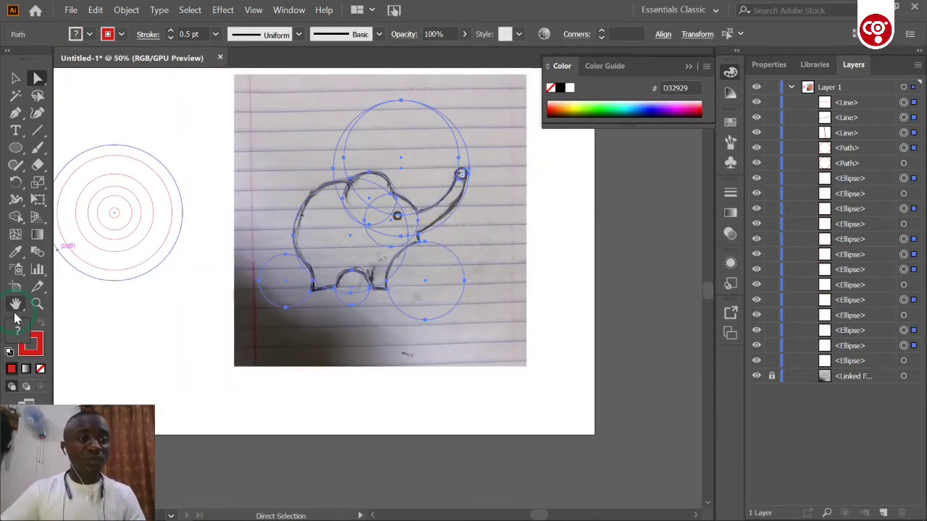
Step: Choose Shape Builder and set the fill colour to darker red AF2222
left_click(16, 217)
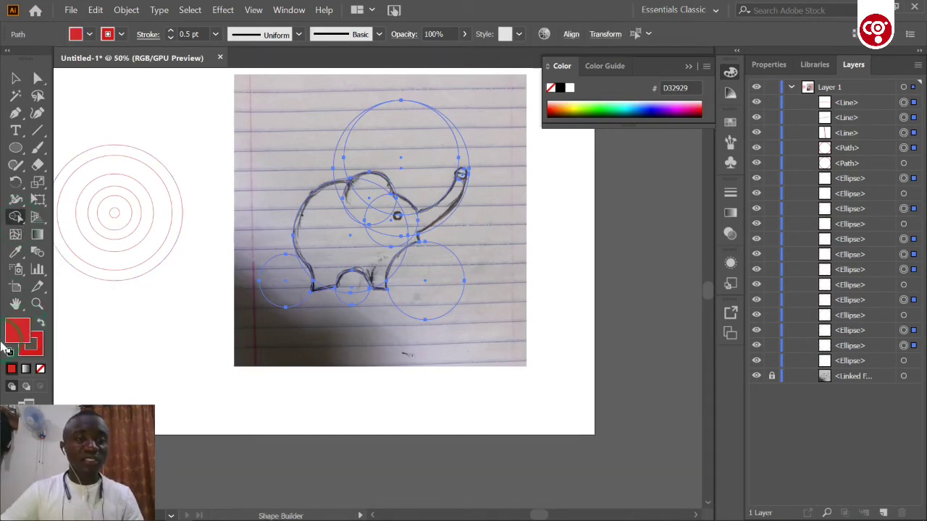
double_click(39, 333)
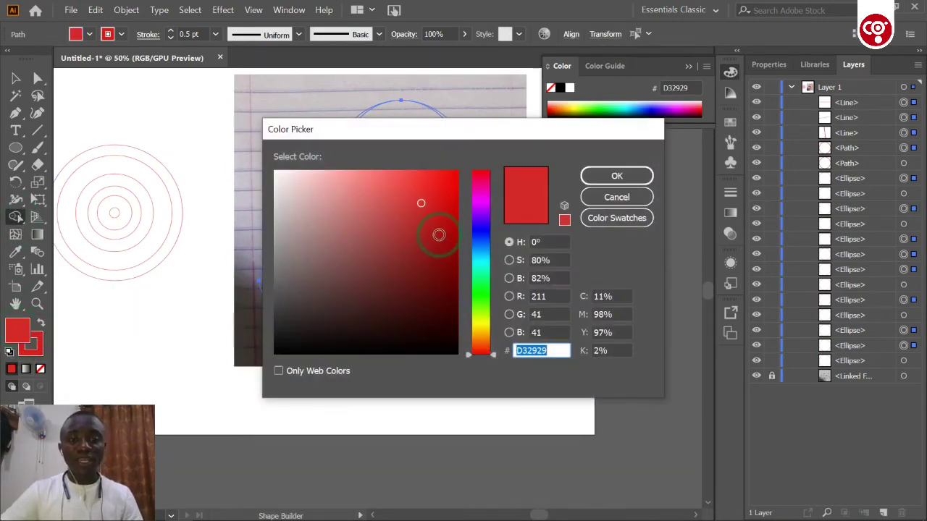
left_click(423, 226)
left_click(616, 176)
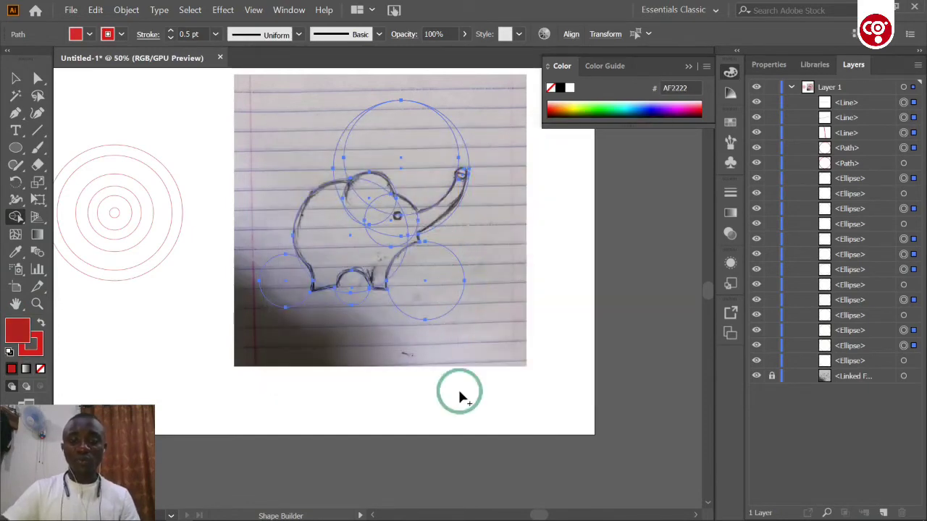
scroll(498, 378, "up", 2)
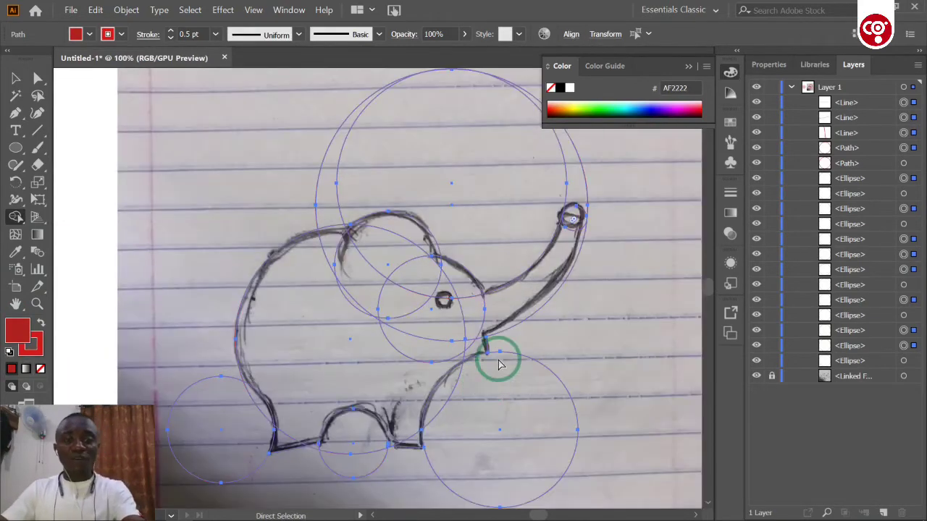
scroll(497, 362, "down", 1)
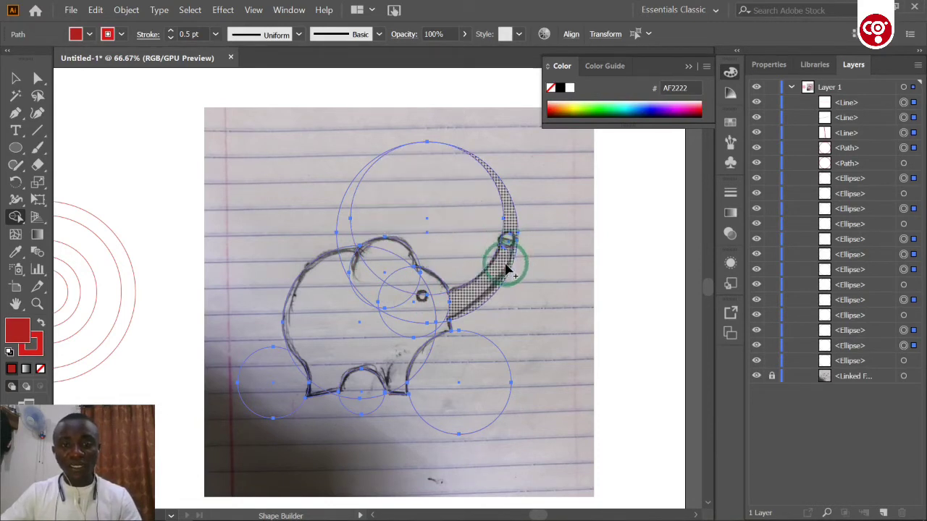
scroll(505, 274, "up", 3)
scroll(511, 258, "right", 3)
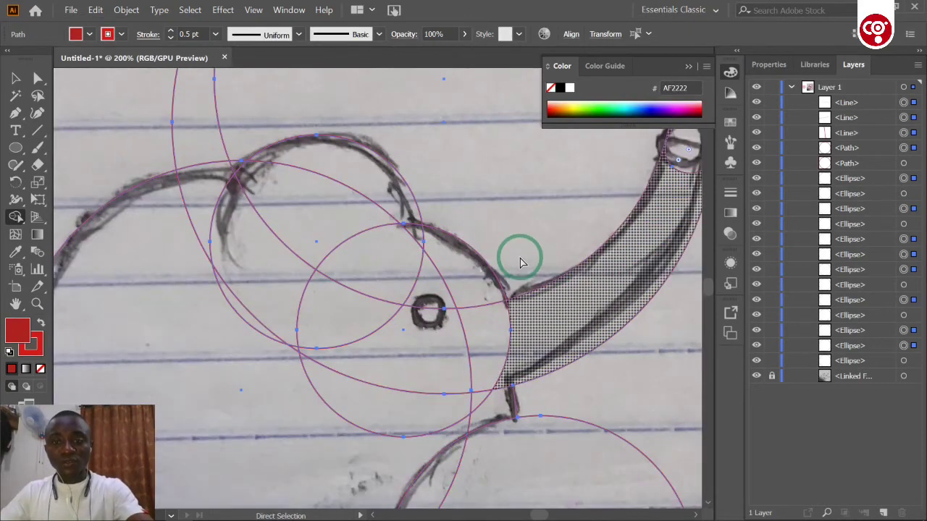
scroll(517, 258, "right", 4)
scroll(355, 224, "up", 1)
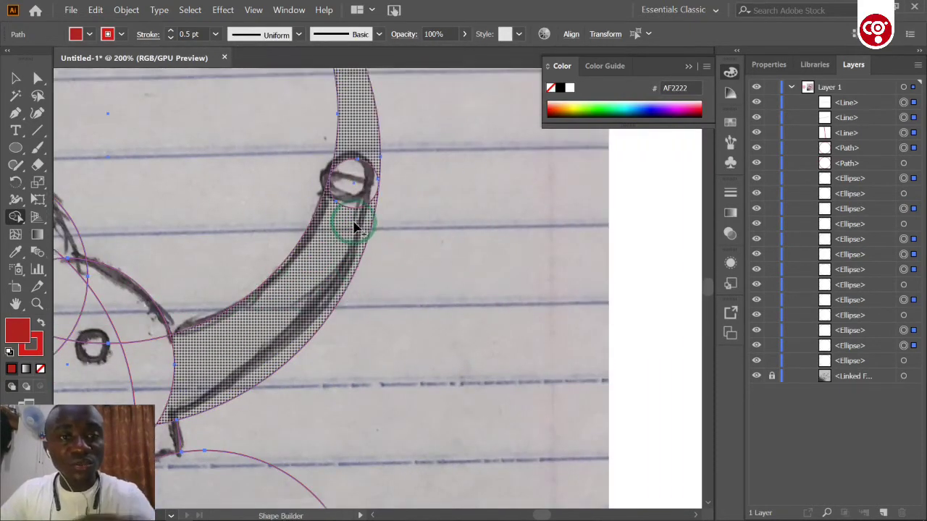
scroll(356, 220, "down", 1)
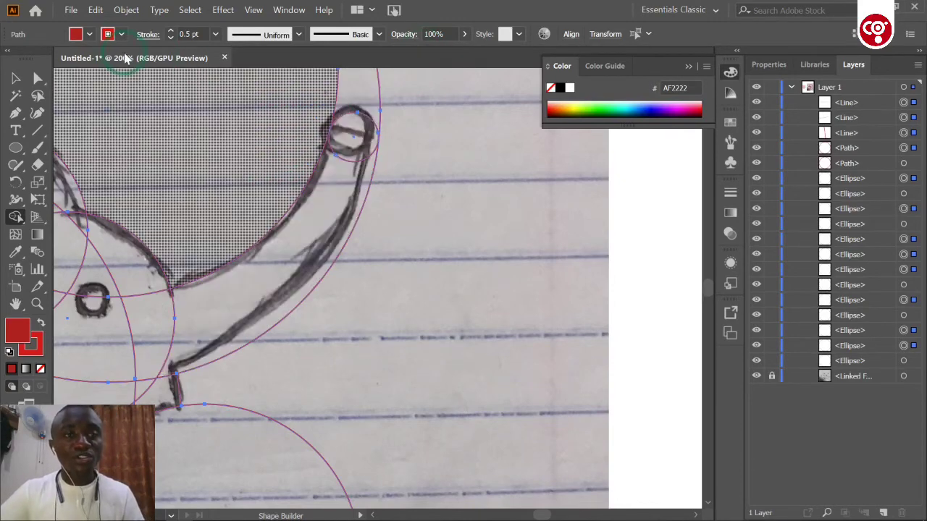
Step: Slightly enlarge the trunk-tip circle, then select the trunk path and two nearby ellipses
left_click(16, 78)
left_click(354, 149)
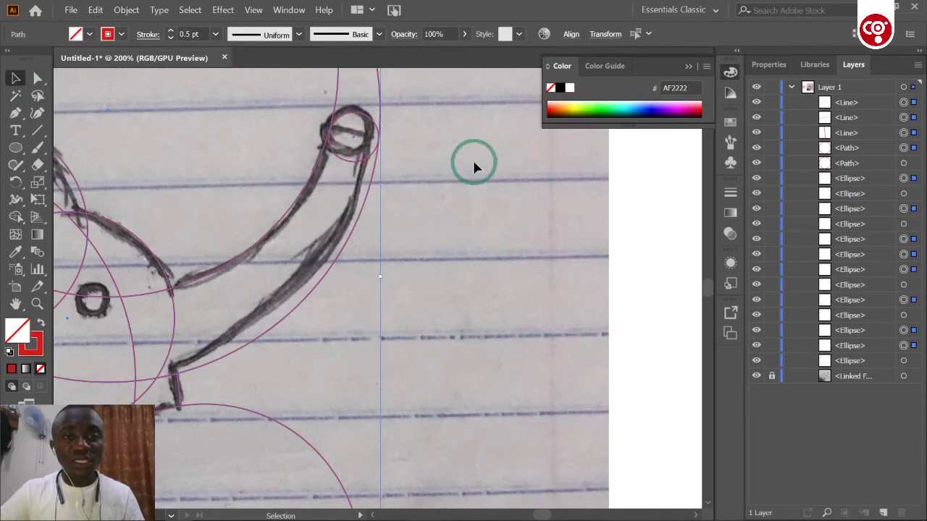
left_click(310, 150)
left_click(372, 163)
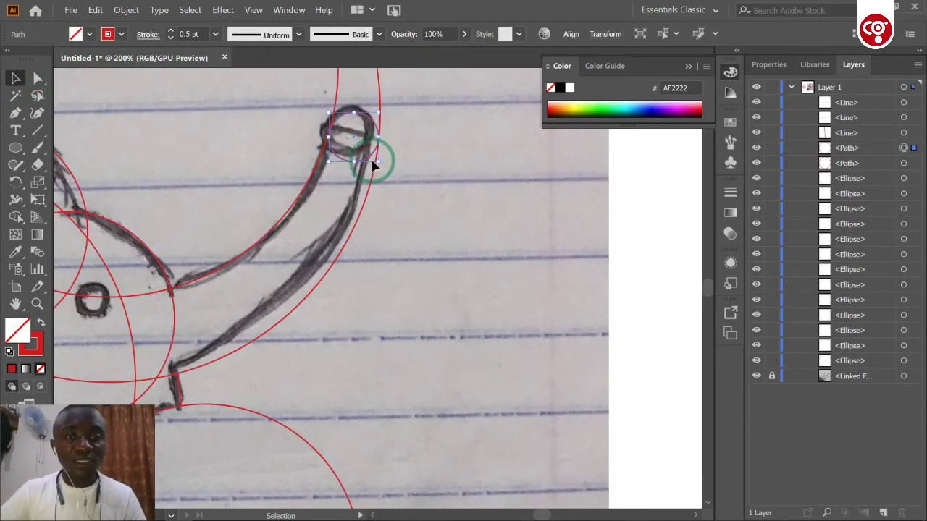
left_click_drag(376, 163, 382, 172)
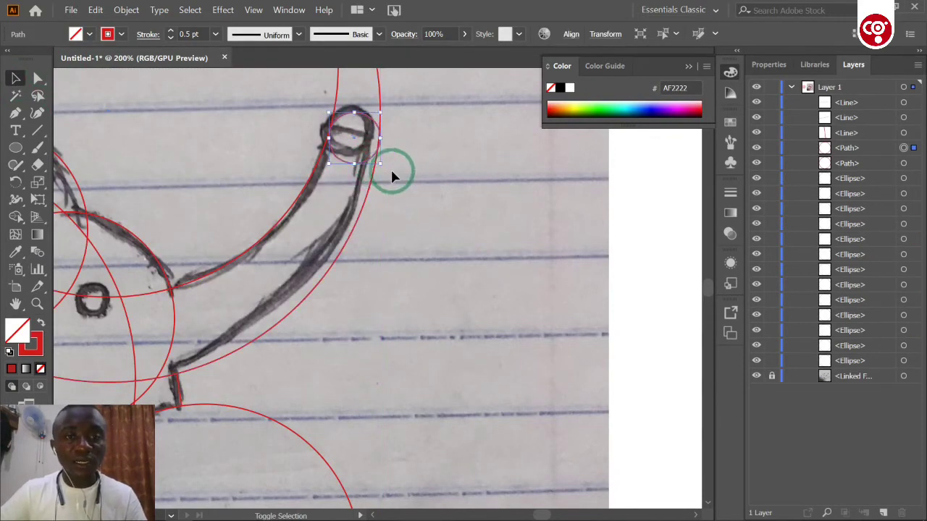
left_click(459, 167)
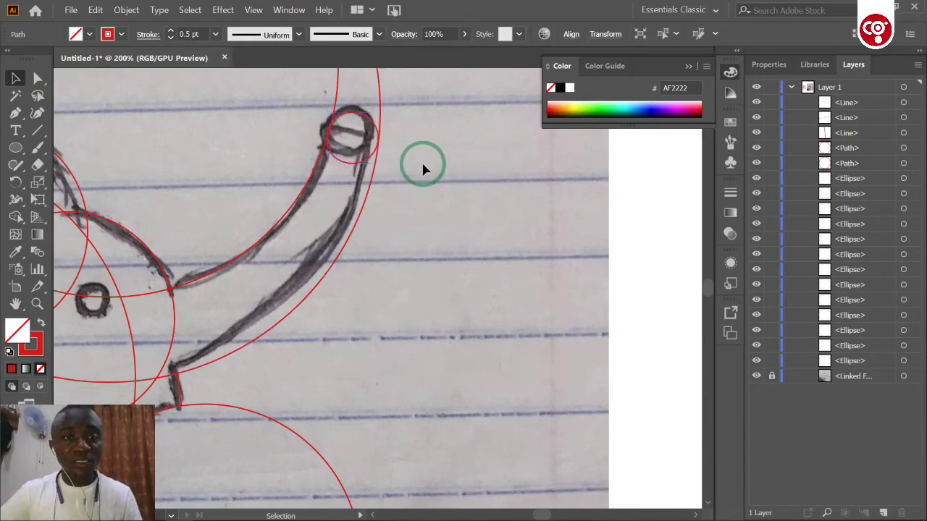
left_click_drag(422, 113, 290, 174)
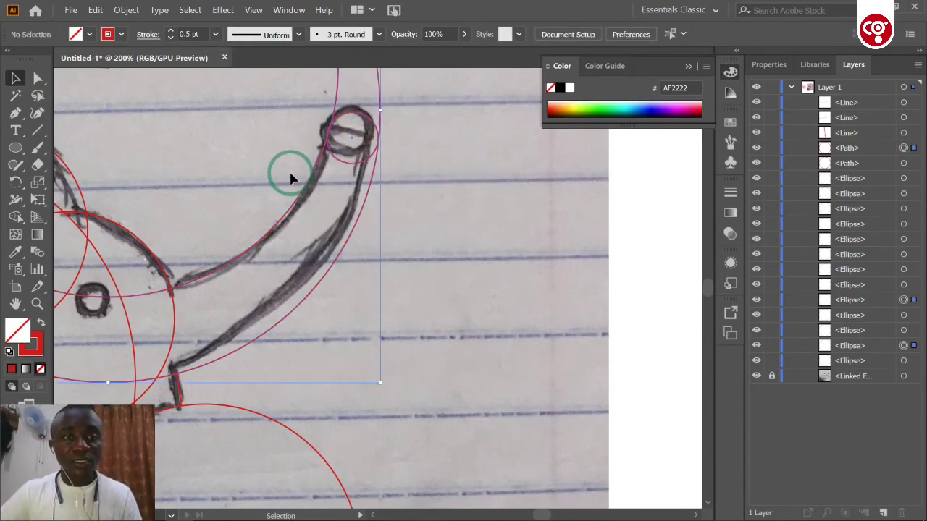
left_click(15, 216)
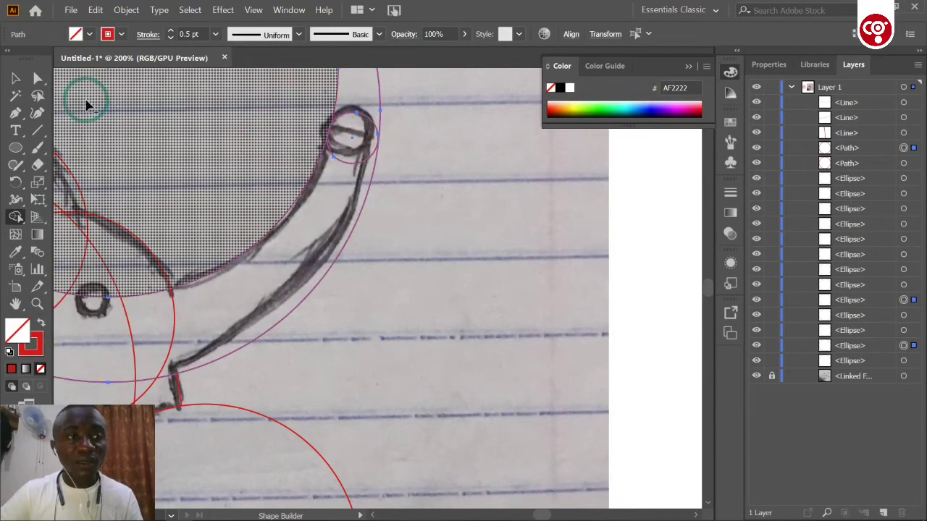
Step: Resize the trunk-tip circle to about 25.36 px wide and reselect the trunk path and neighbouring ellipses
left_click(37, 80)
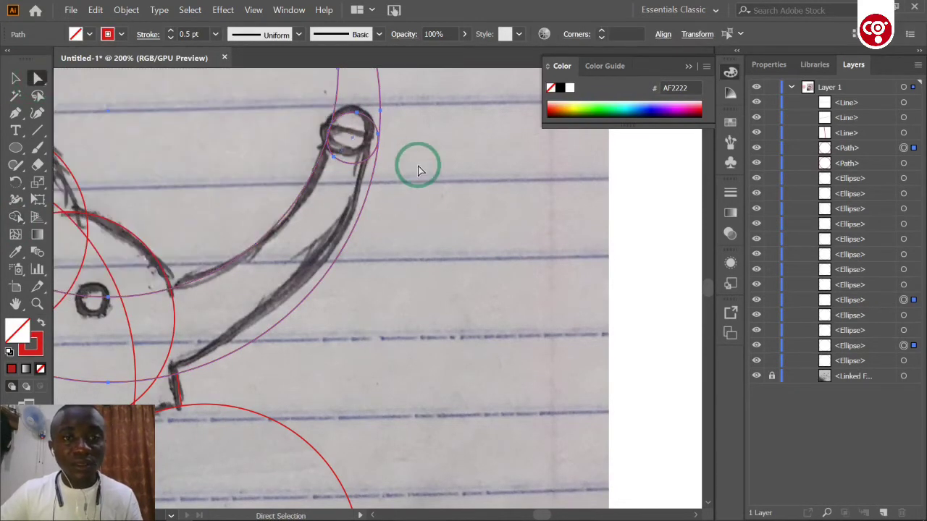
left_click(376, 160)
left_click(365, 168)
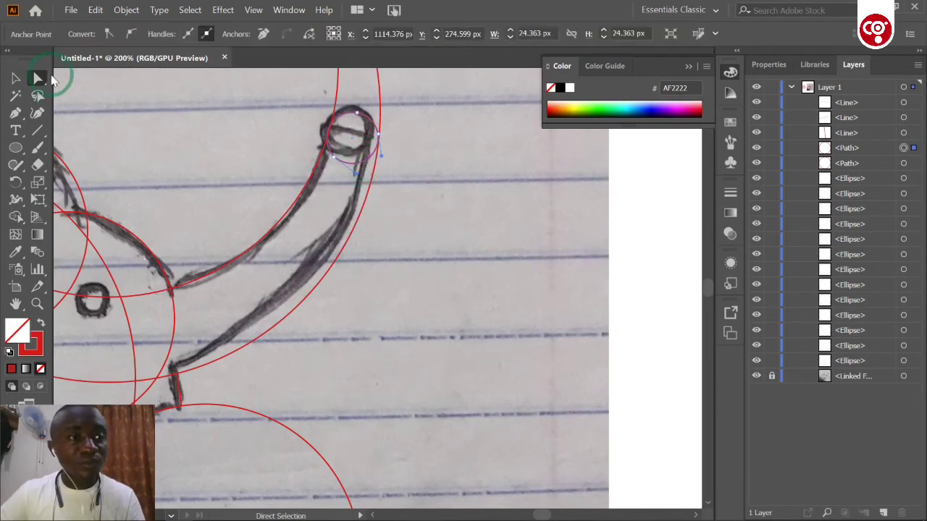
left_click(16, 78)
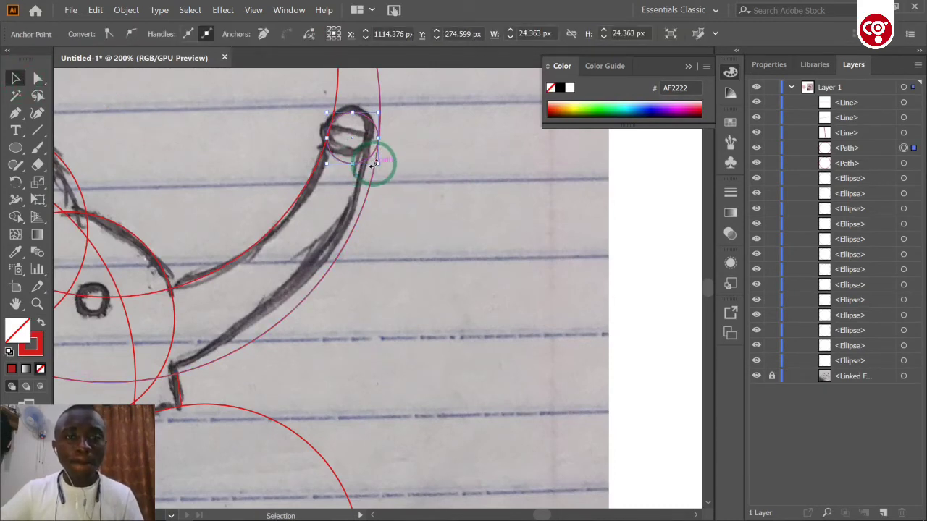
left_click_drag(376, 165, 362, 185)
left_click(37, 80)
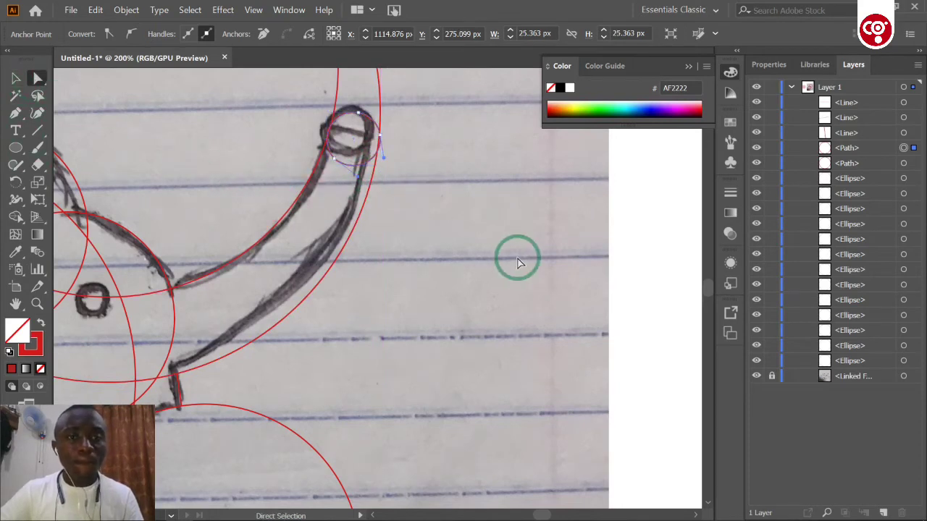
left_click_drag(283, 203, 138, 216)
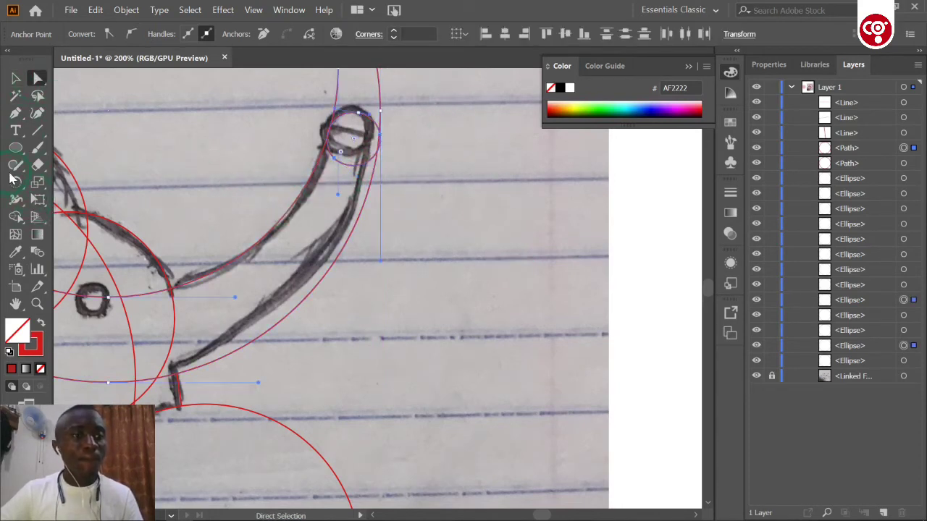
left_click(15, 217)
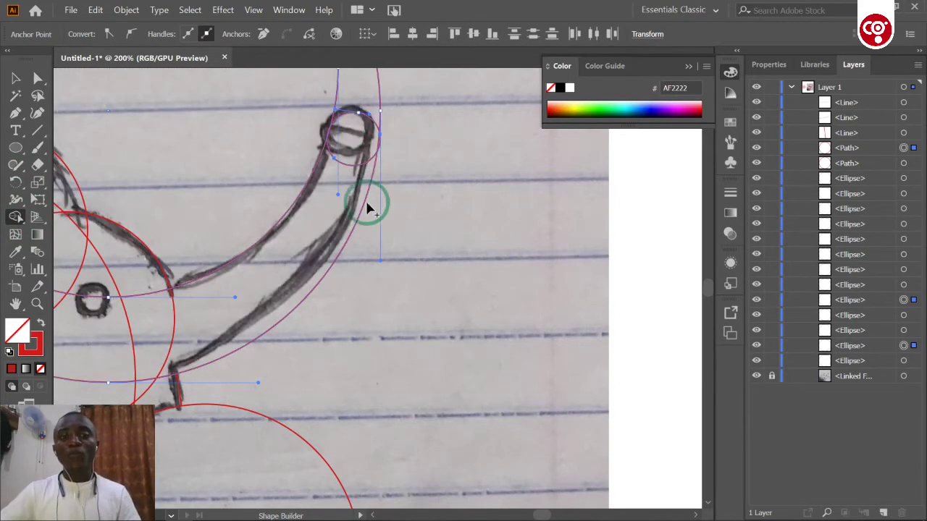
Step: Zoom in closely on the trunk and head sketch and clear the selection
key("ctrl+plus")
key("ctrl+plus")
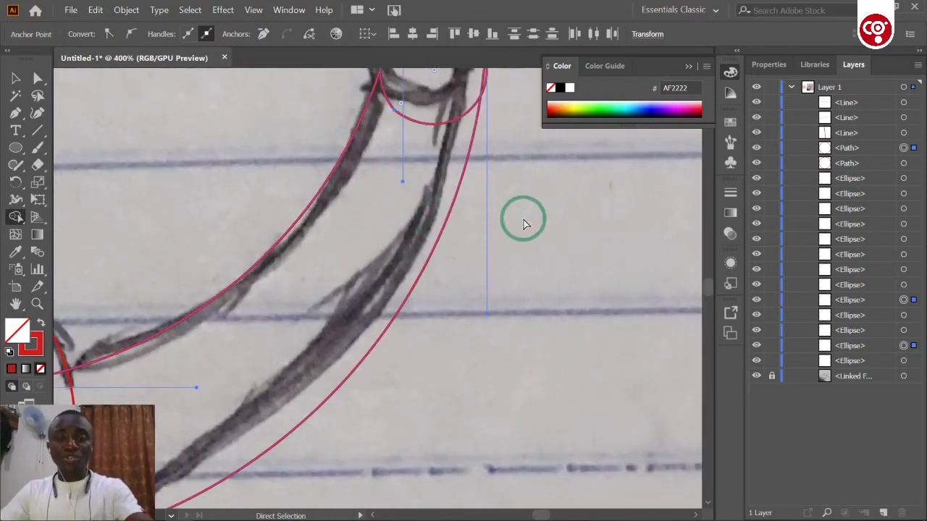
scroll(525, 224, "right", 5)
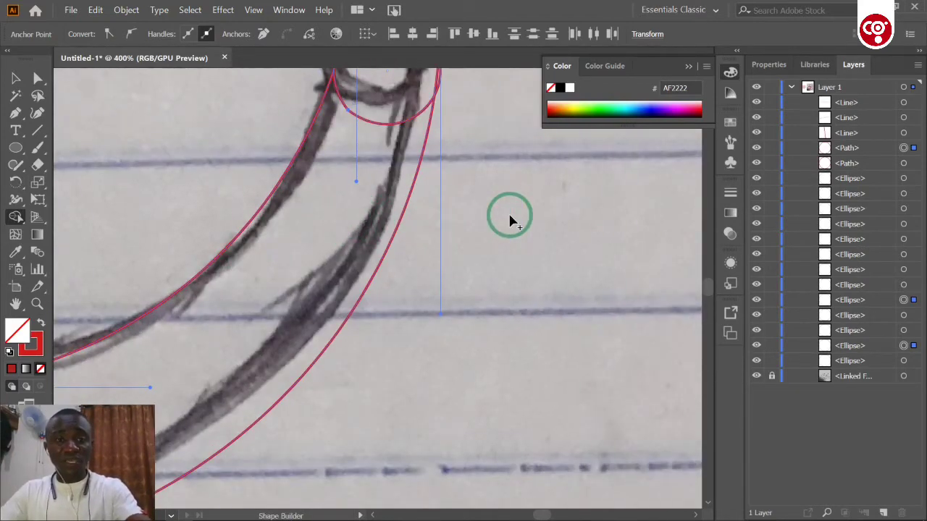
key("ctrl+plus")
scroll(503, 233, "up", 5)
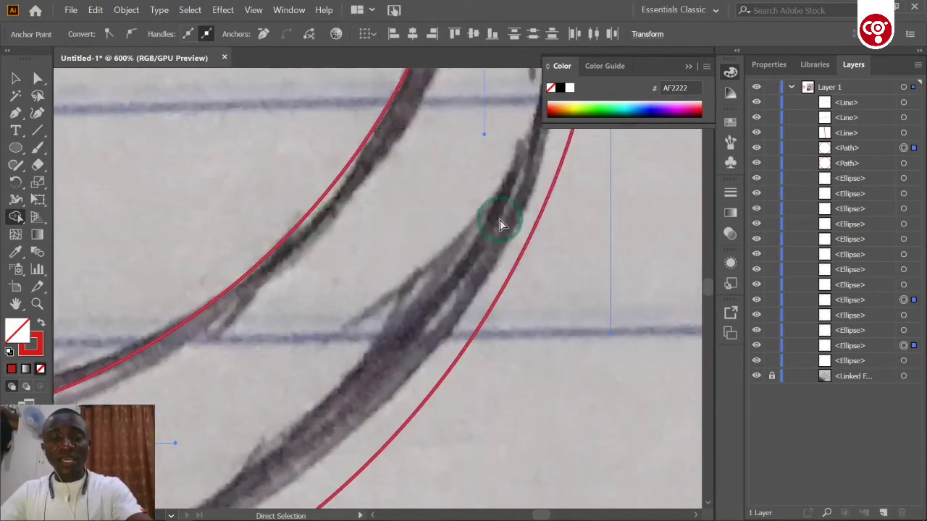
scroll(516, 232, "up", 1)
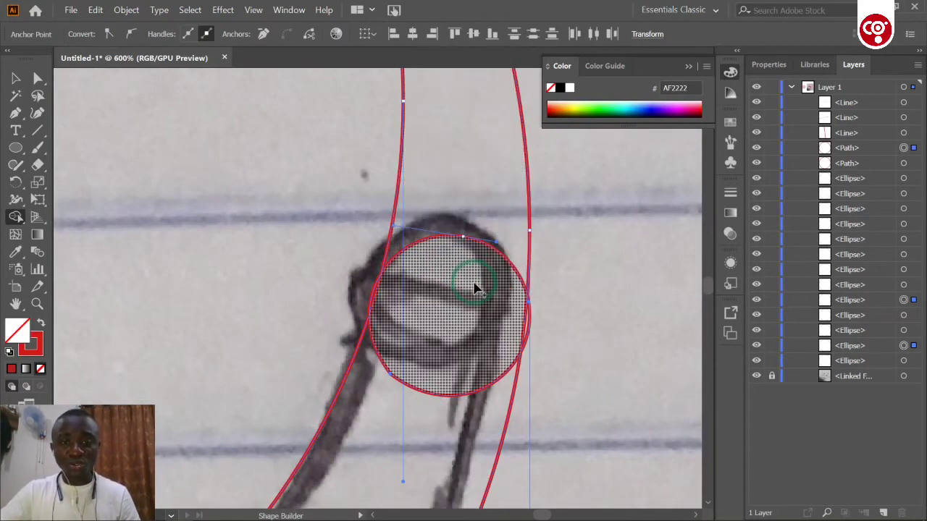
scroll(529, 304, "up", 2)
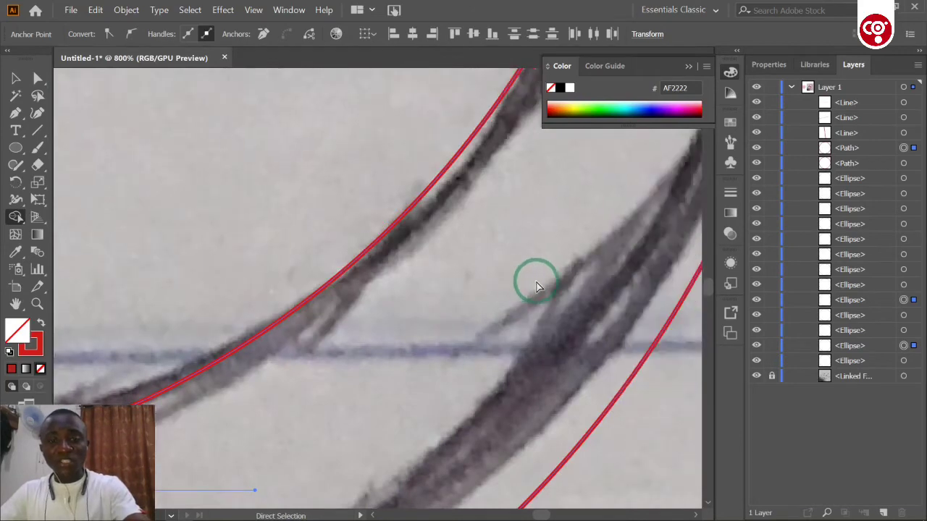
scroll(537, 299, "up", 6)
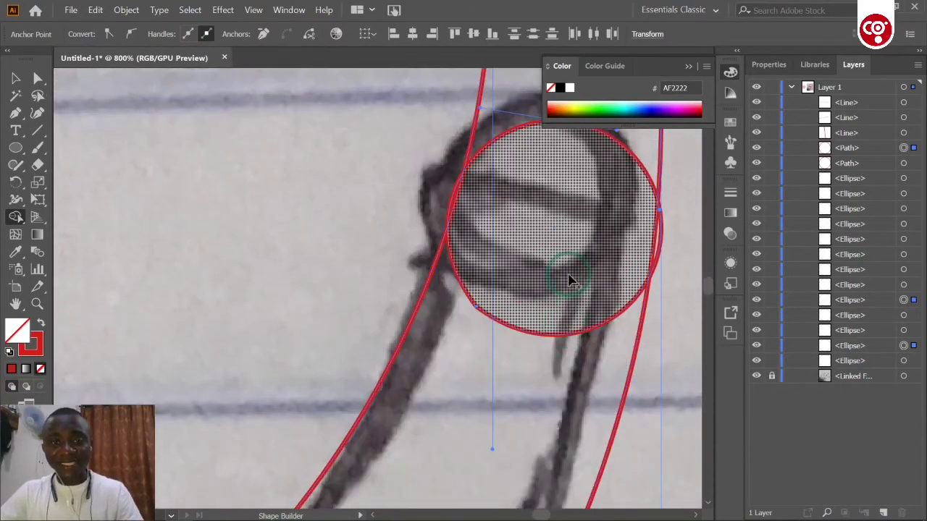
scroll(541, 169, "up", 2)
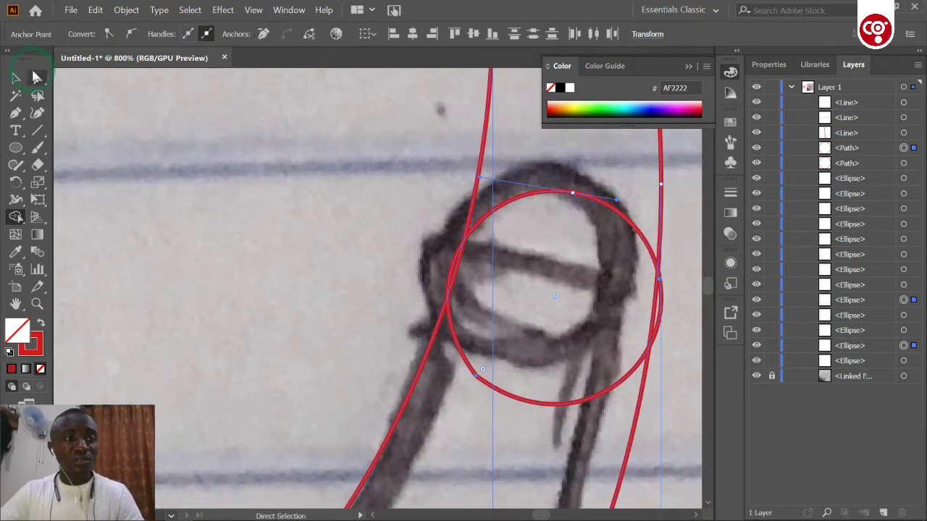
left_click(341, 165)
left_click(579, 215)
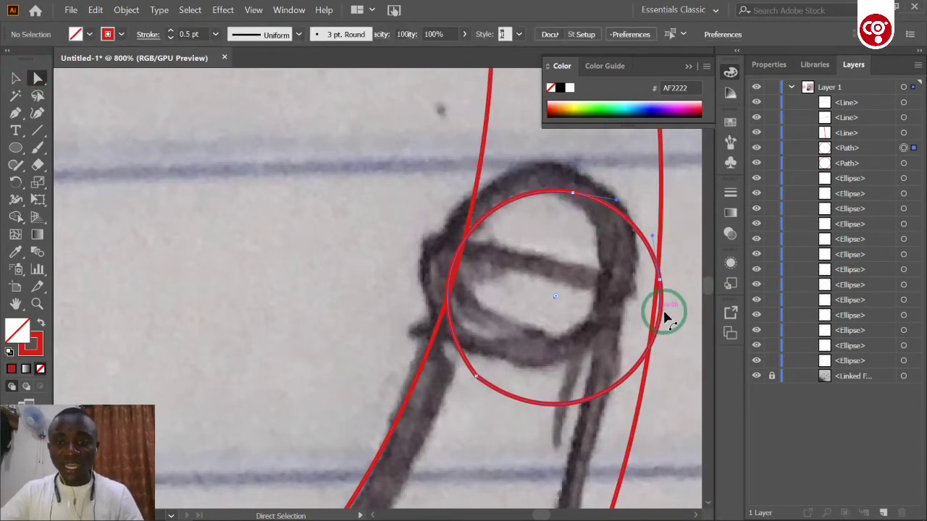
Step: Shrink the small circle to about 24.76 px and add the large curves to the selection
left_click(661, 302)
left_click(15, 78)
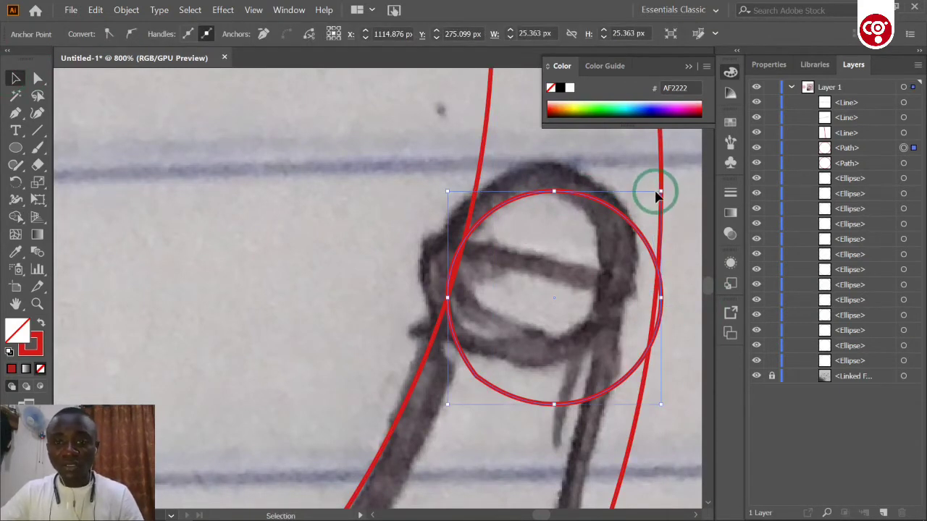
left_click_drag(659, 190, 656, 195)
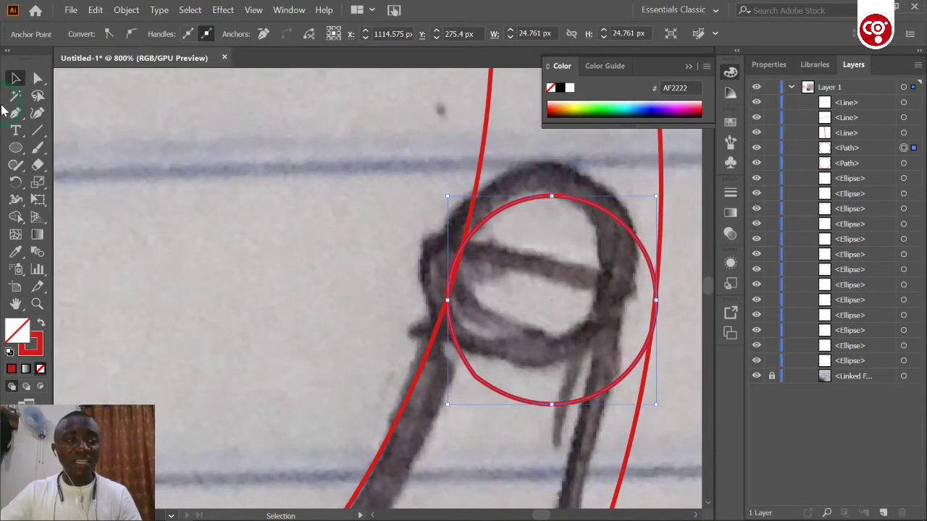
left_click(659, 373, "shift")
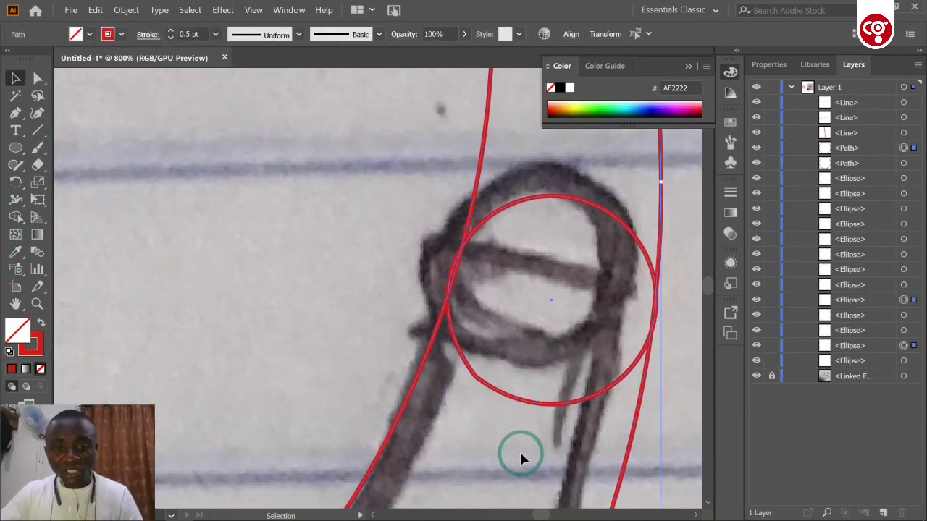
left_click(16, 216)
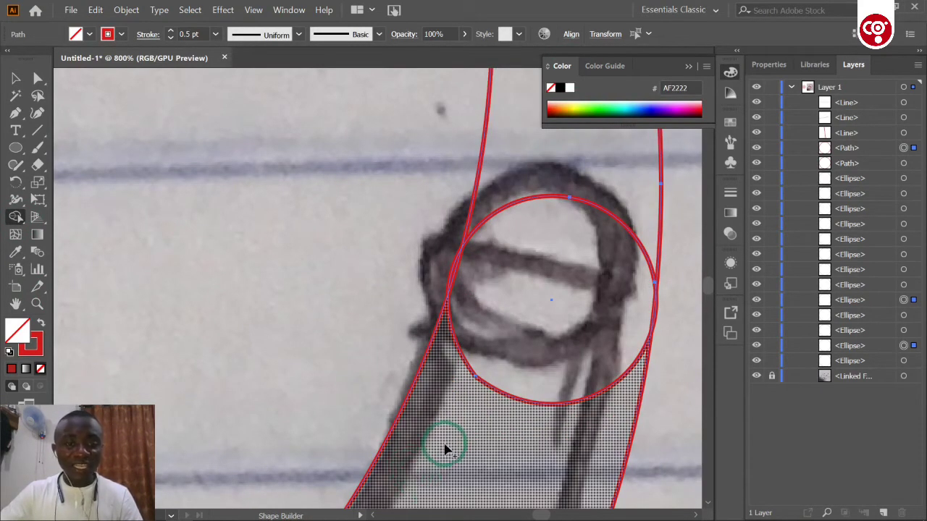
left_click(450, 445)
key("ctrl+z")
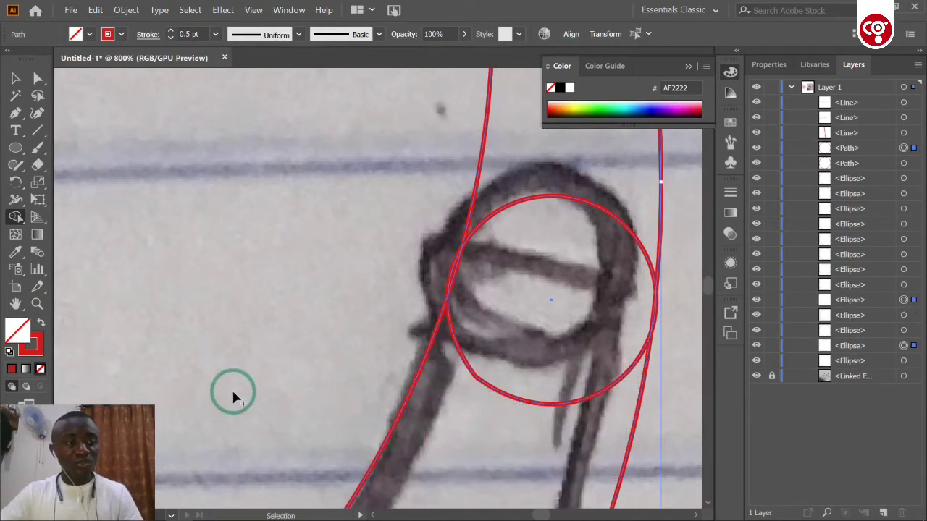
double_click(40, 341)
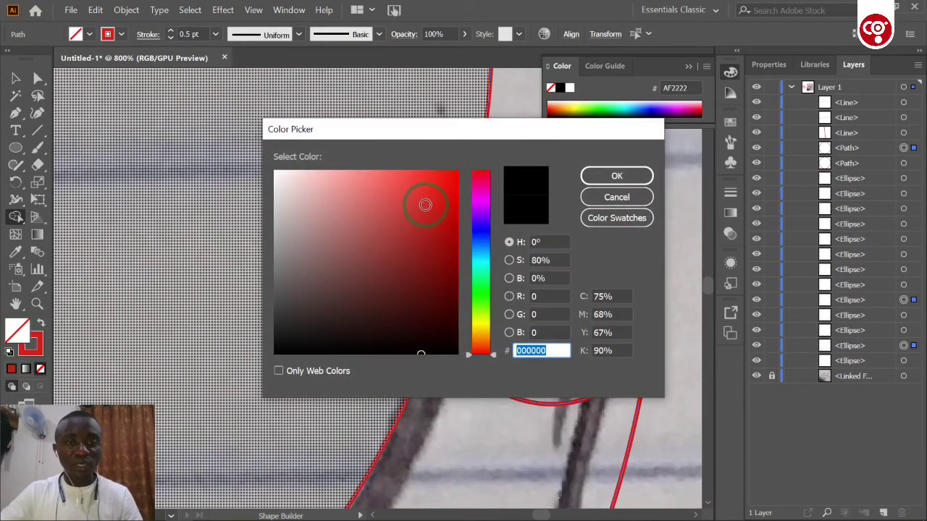
type("CE2525")
left_click(616, 176)
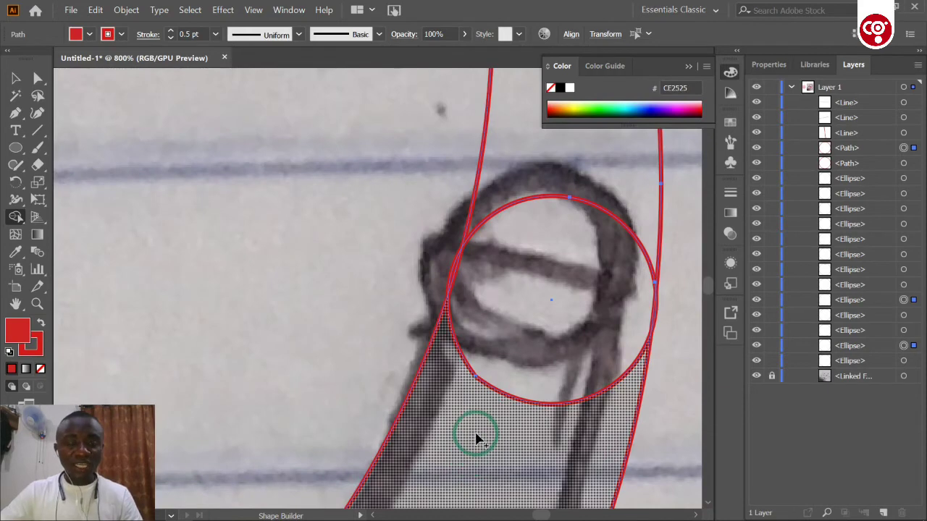
left_click(476, 437)
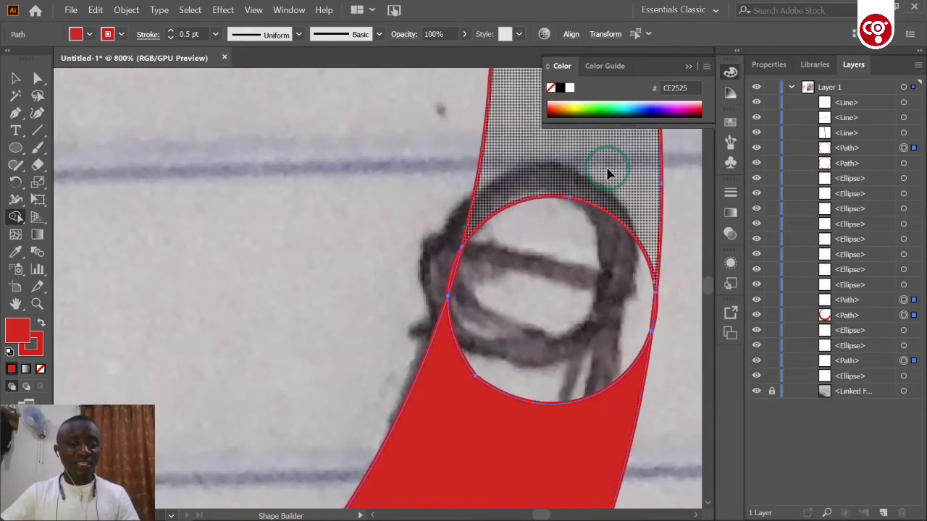
key("ctrl+z")
key("v")
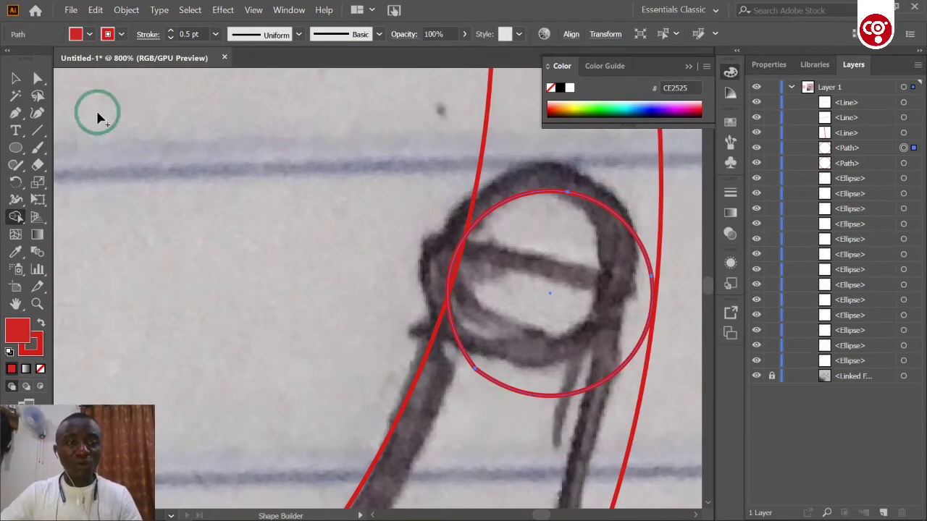
left_click(39, 78)
left_click_drag(386, 201, 662, 430)
left_click(15, 216)
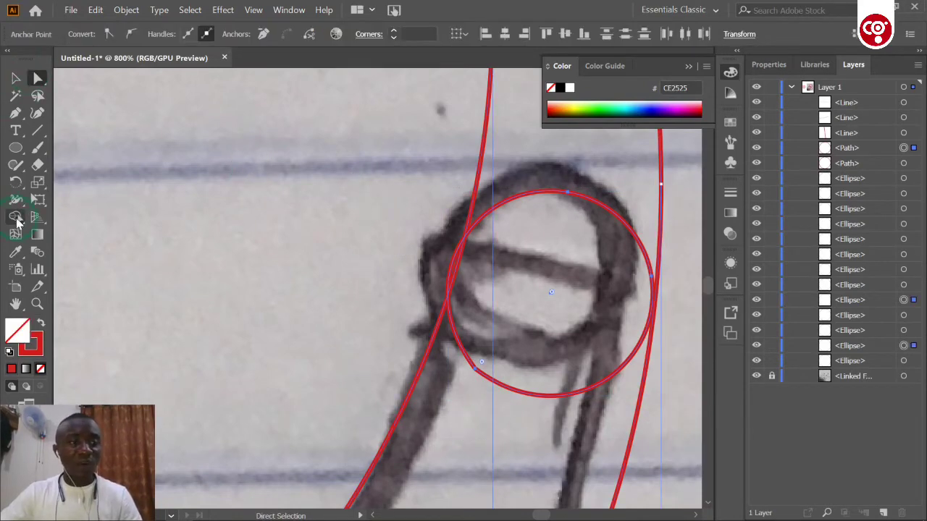
left_click(541, 437)
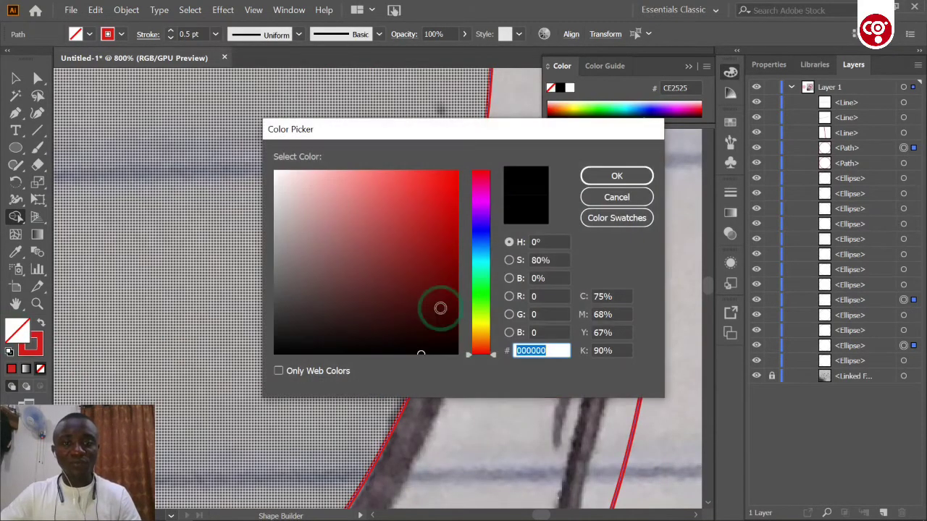
left_click(417, 210)
left_click(616, 176)
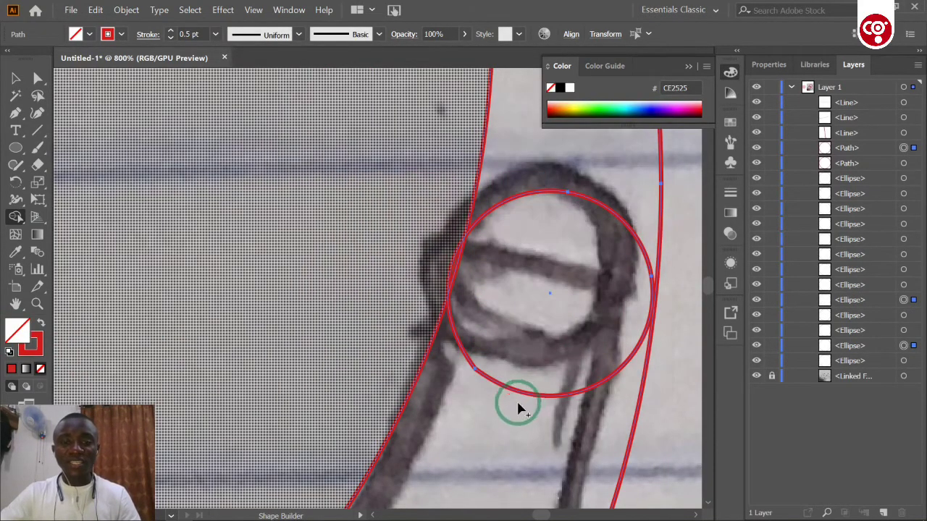
left_click(512, 412)
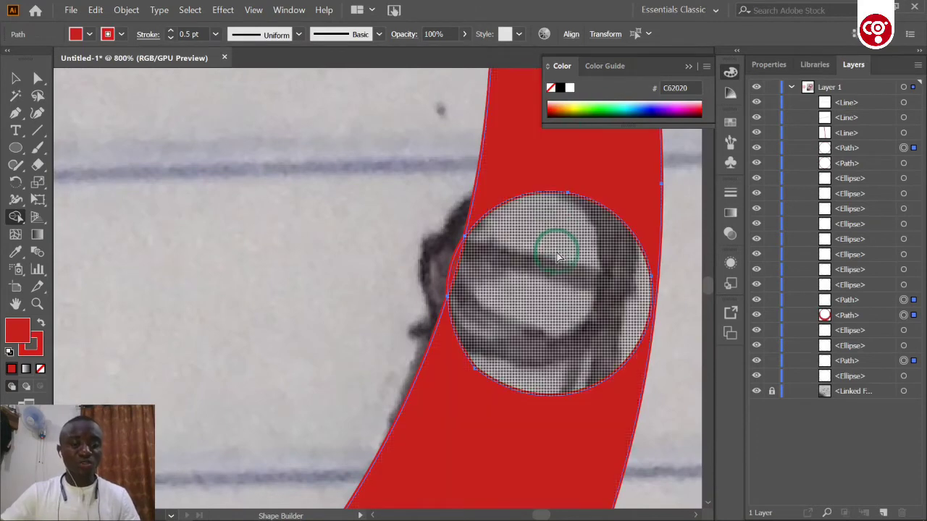
key("ctrl+z")
key("ctrl+shift+z")
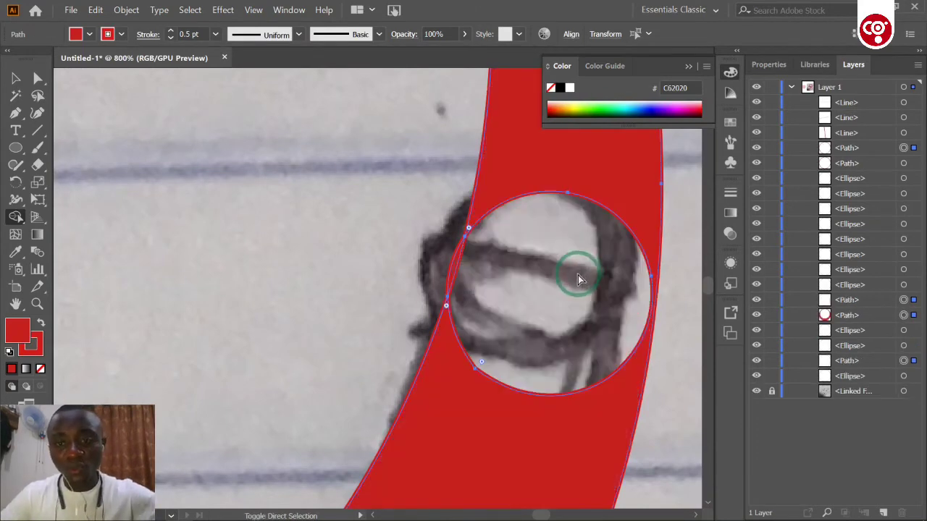
key("ctrl+z")
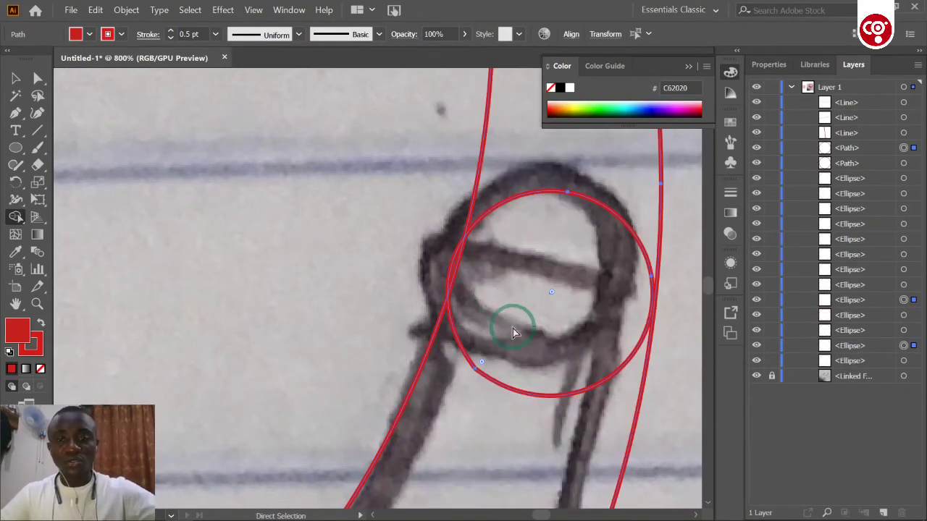
key("a")
left_click(229, 233)
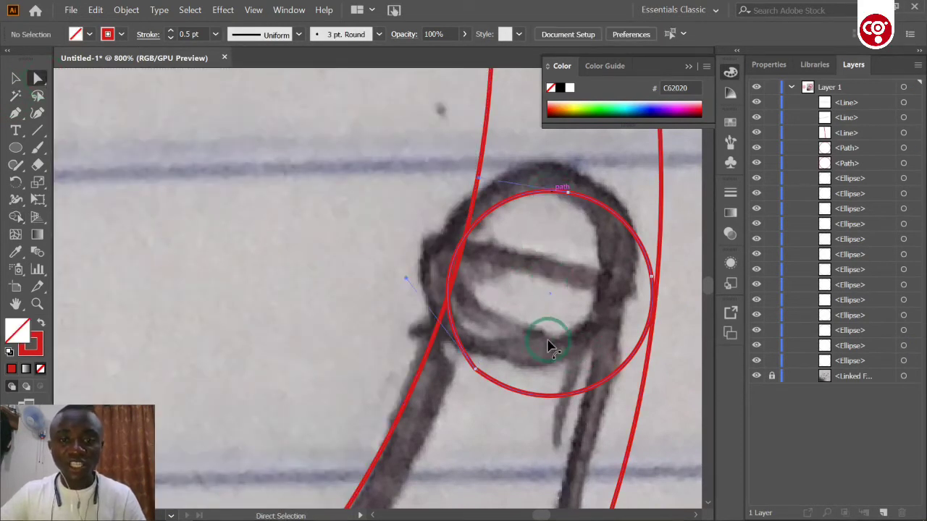
Step: Shift the small head circle slightly right and fine-tune its position against the right curve
left_click(455, 265)
left_click(15, 78)
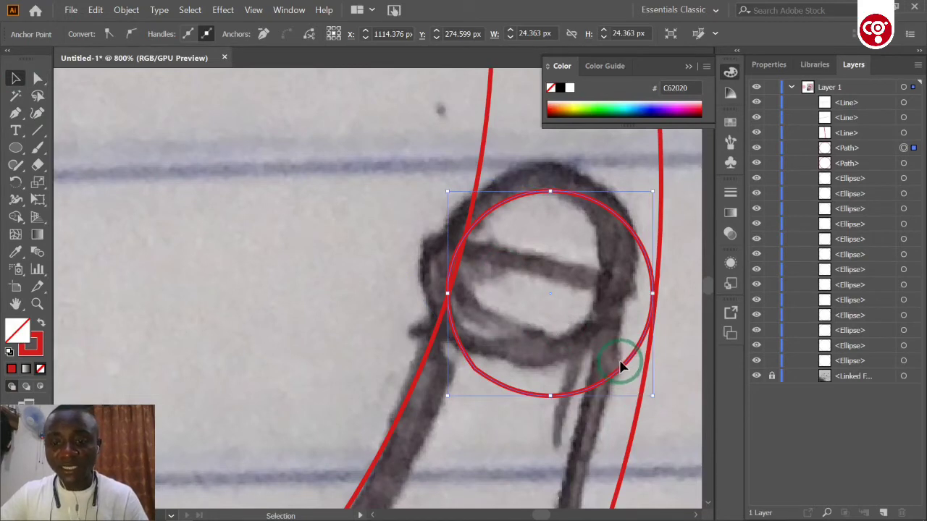
key("ctrl+z")
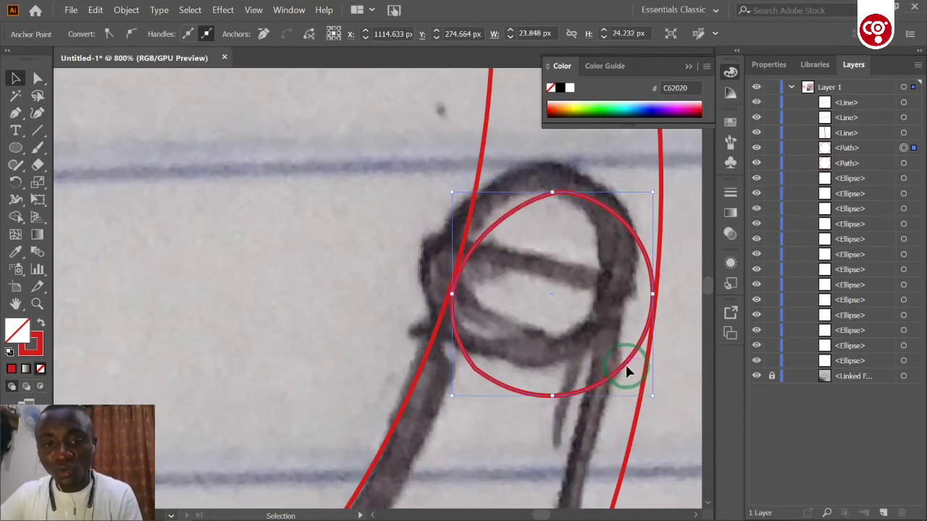
key("ctrl+z")
key("ctrl+z")
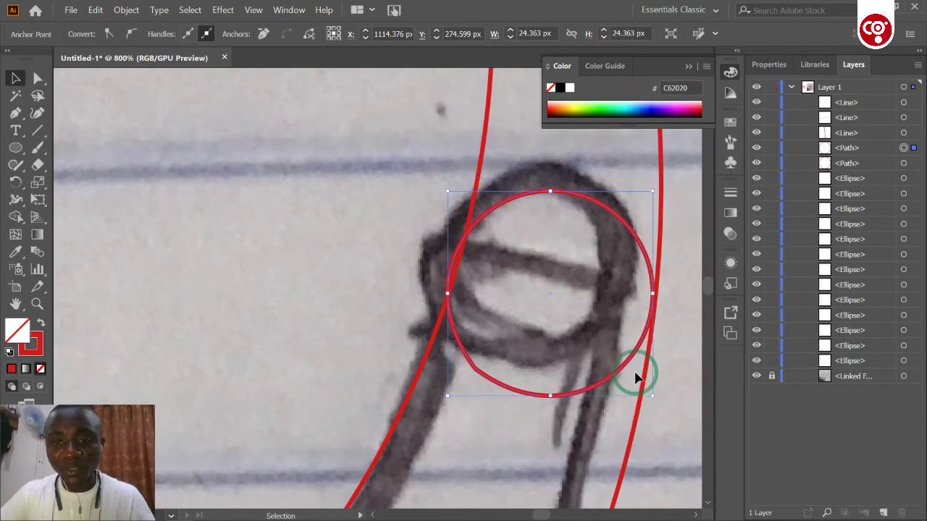
left_click(564, 394)
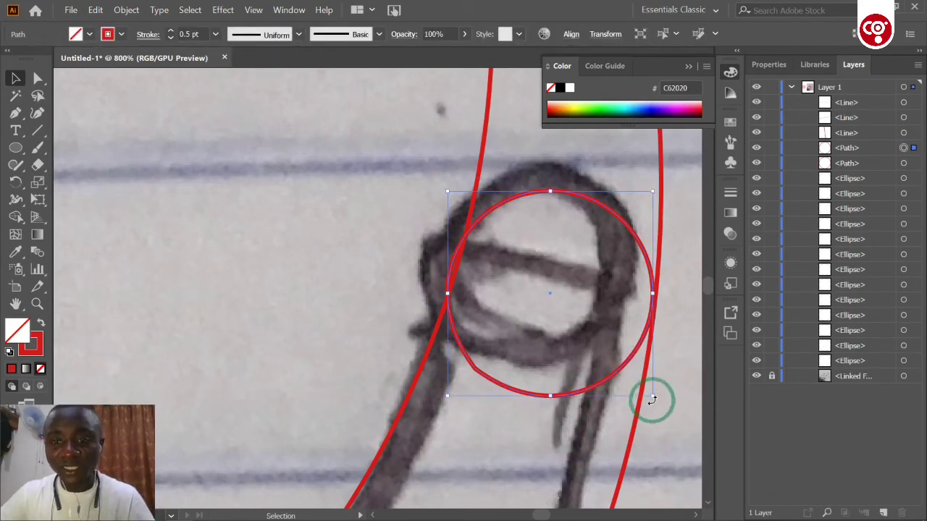
key("Right")
key("Right")
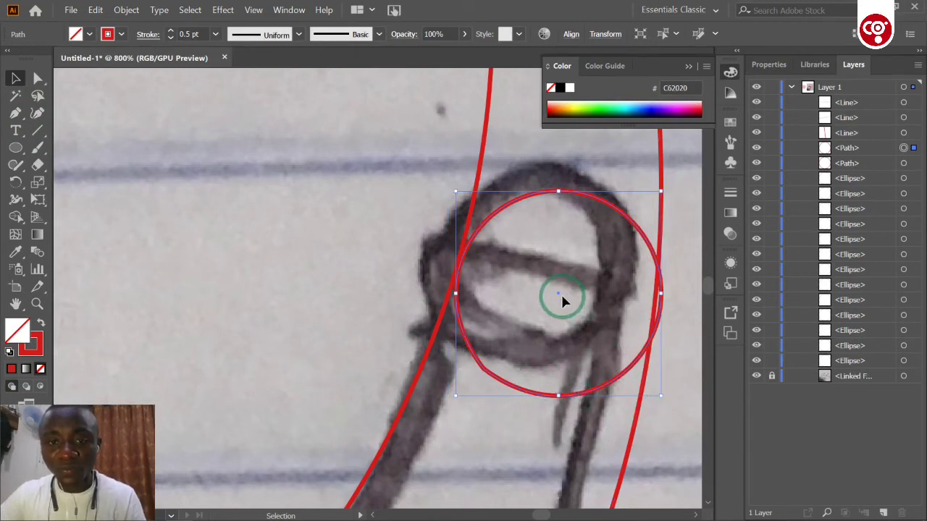
left_click_drag(562, 296, 551, 294)
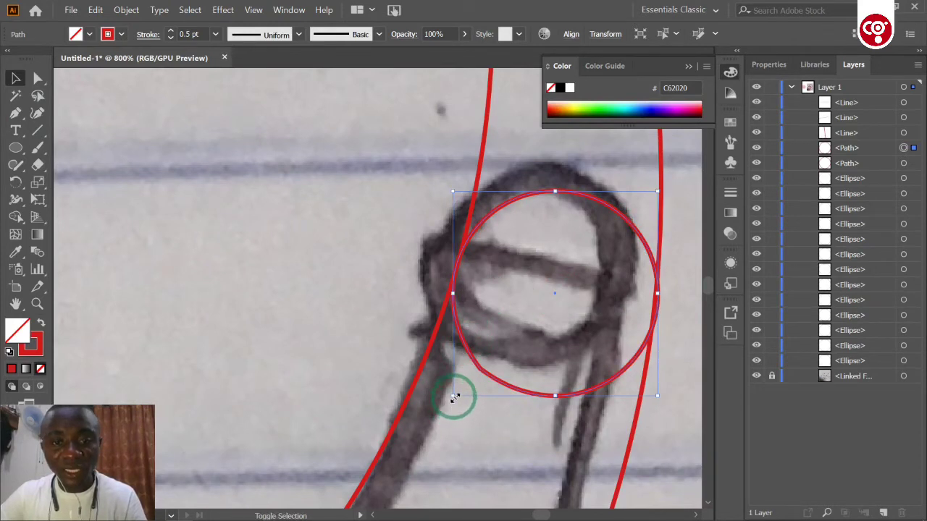
left_click_drag(452, 397, 450, 398)
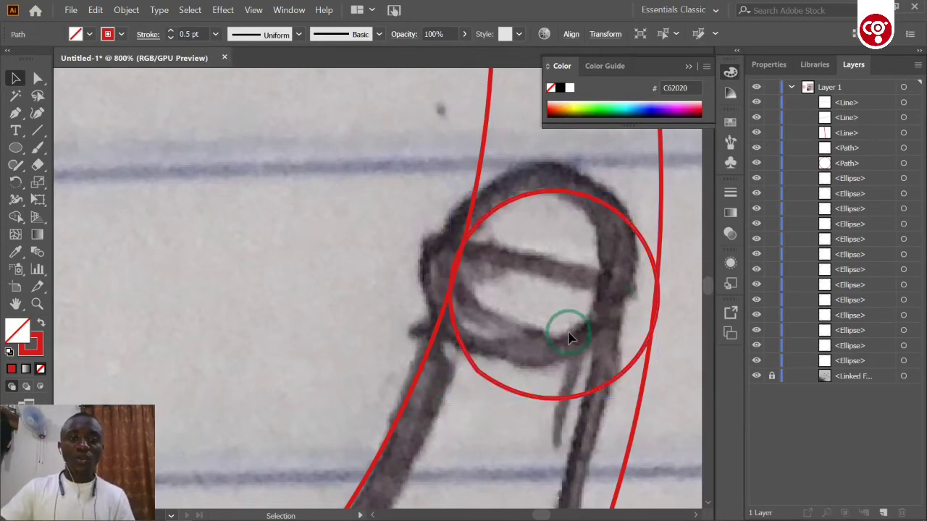
Step: Select all of the elephant's guide circles and lines
left_click(492, 363)
scroll(492, 359, "down", 8)
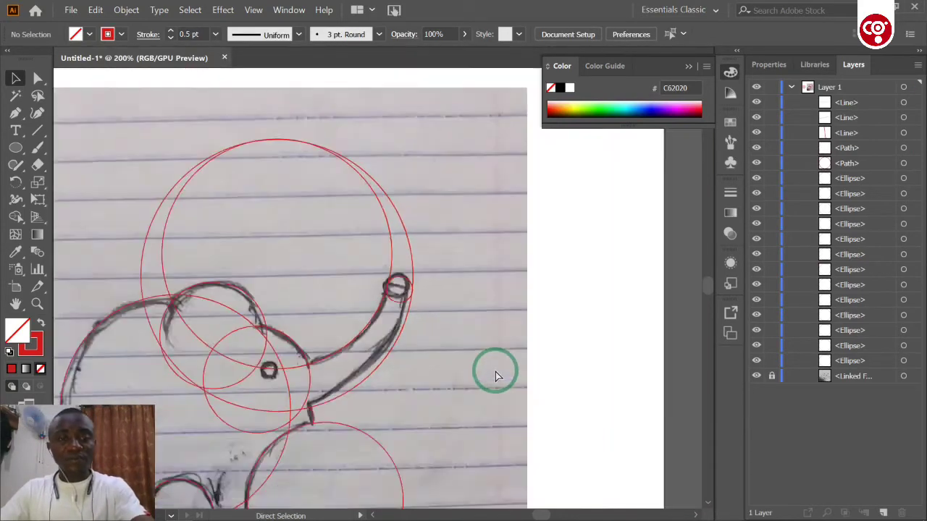
scroll(288, 328, "up", 1)
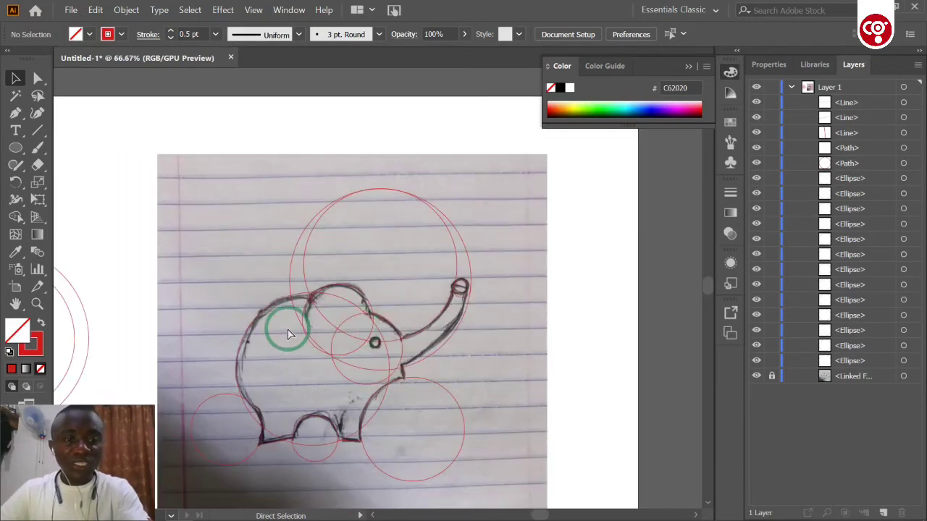
left_click_drag(212, 185, 586, 506)
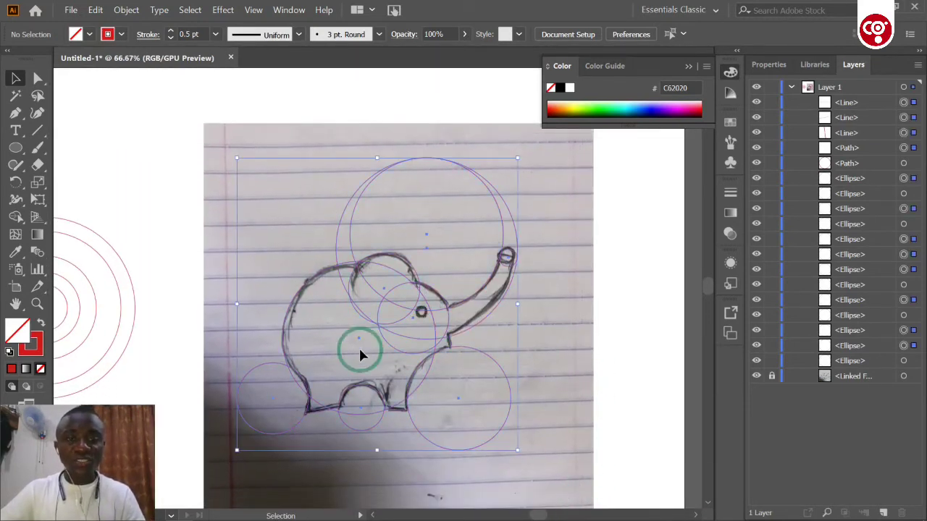
left_click(15, 216)
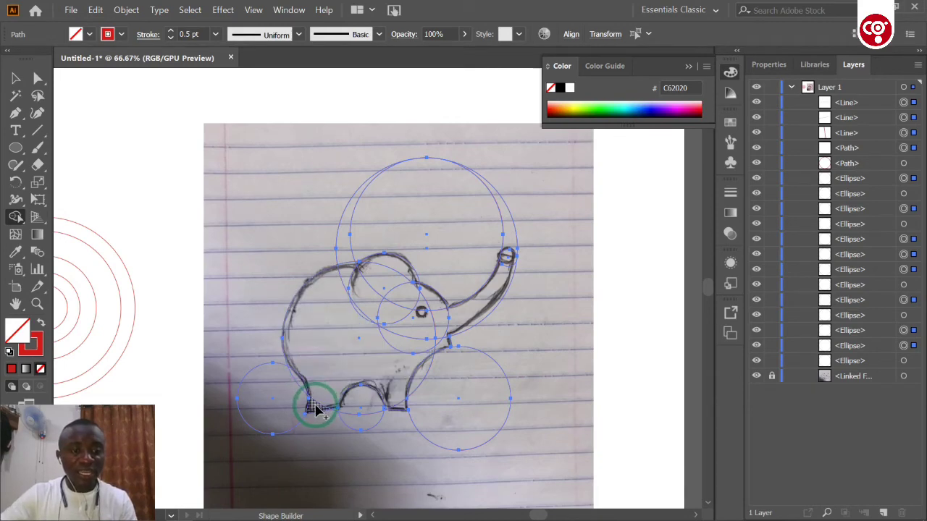
Step: Merge the leg, body and upper head regions into one combined shape with Shape Builder
key("ctrl+plus")
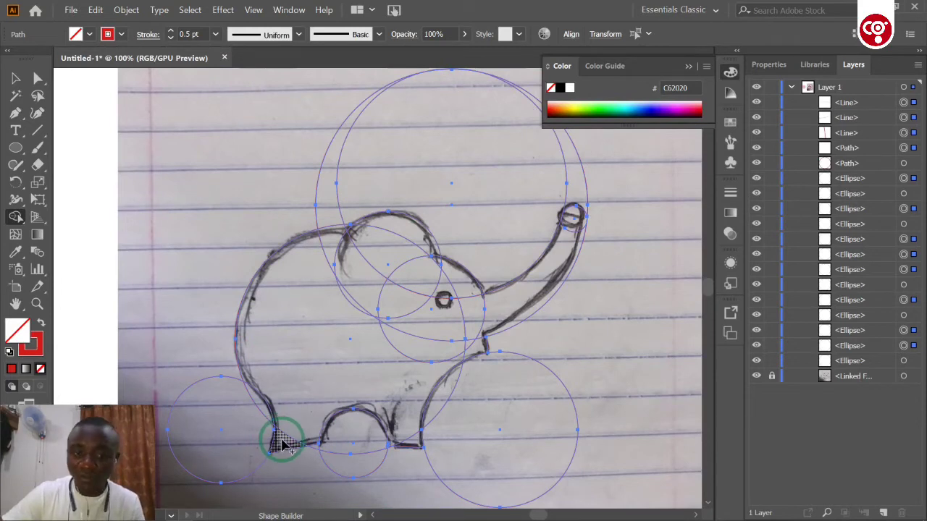
mouse_move(283, 444)
left_mouse_down()
mouse_move(300, 414)
mouse_move(304, 271)
mouse_move(322, 270)
mouse_move(348, 237)
left_mouse_up()
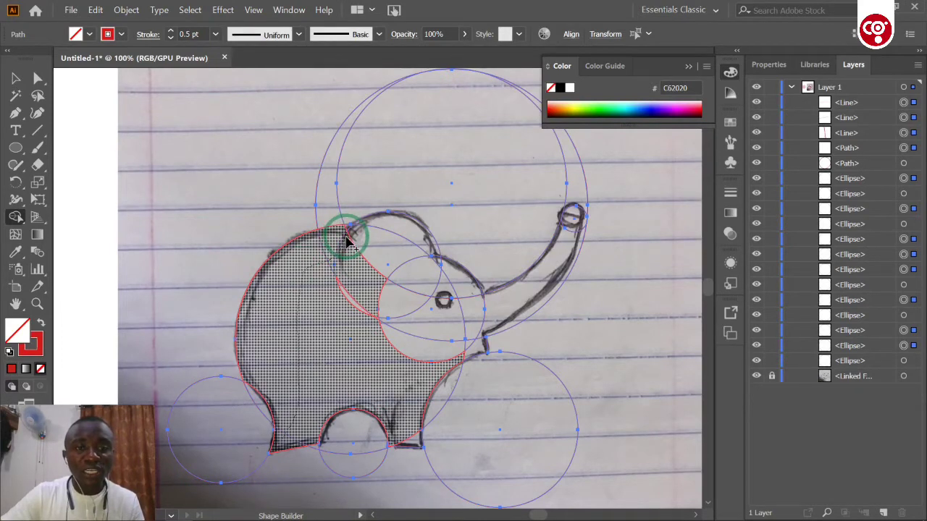
mouse_move(349, 234)
left_mouse_down()
mouse_move(392, 245)
mouse_move(402, 231)
mouse_move(485, 307)
mouse_move(543, 279)
mouse_move(573, 224)
mouse_move(510, 299)
mouse_move(478, 315)
mouse_move(419, 310)
mouse_move(401, 296)
mouse_move(330, 295)
mouse_move(384, 332)
mouse_move(413, 315)
mouse_move(367, 317)
mouse_move(380, 330)
mouse_move(452, 330)
mouse_move(475, 344)
mouse_move(433, 357)
mouse_move(414, 383)
mouse_move(403, 413)
mouse_move(409, 441)
mouse_move(393, 405)
mouse_move(325, 384)
mouse_move(328, 327)
mouse_move(339, 314)
mouse_move(506, 328)
left_mouse_up()
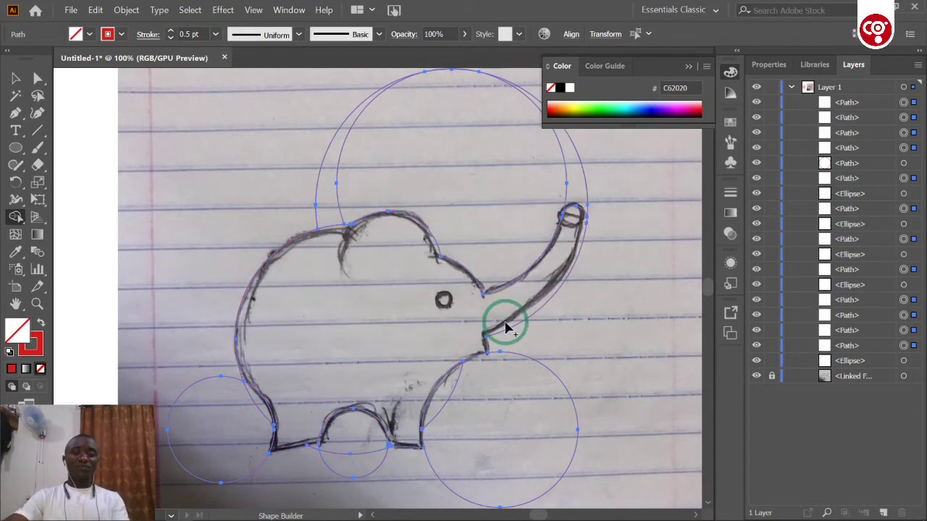
Step: Set the fill colour to red CC2121, apply it to the merged elephant region, and deselect
double_click(19, 336)
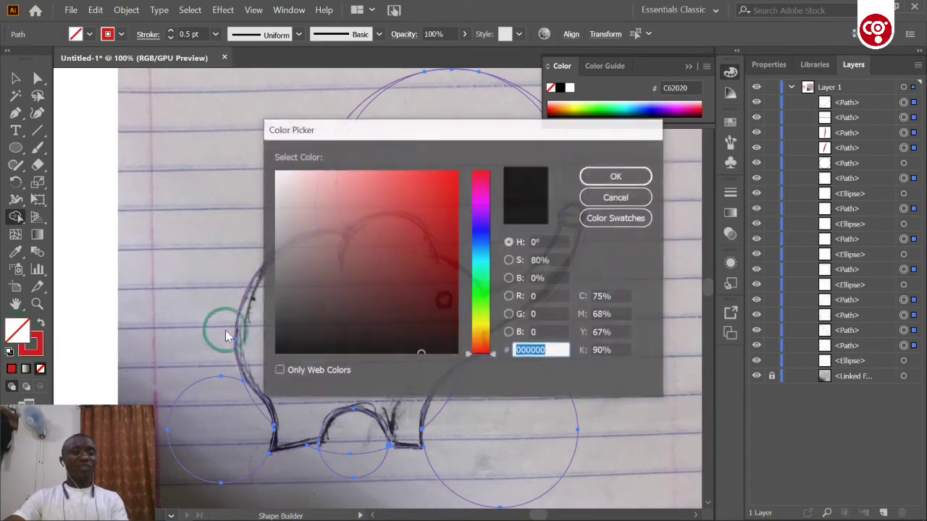
left_click(428, 206)
left_click(600, 181)
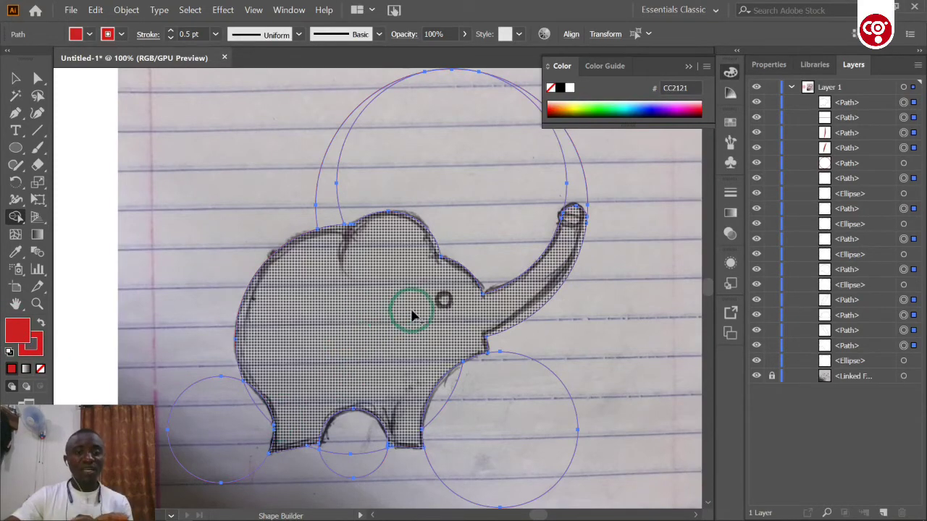
left_click(387, 335)
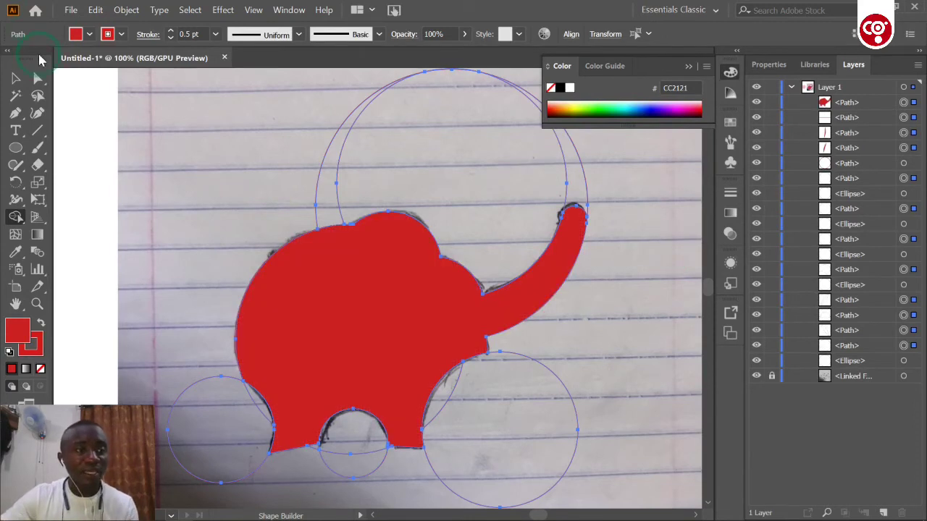
left_click(37, 79)
left_click(201, 151)
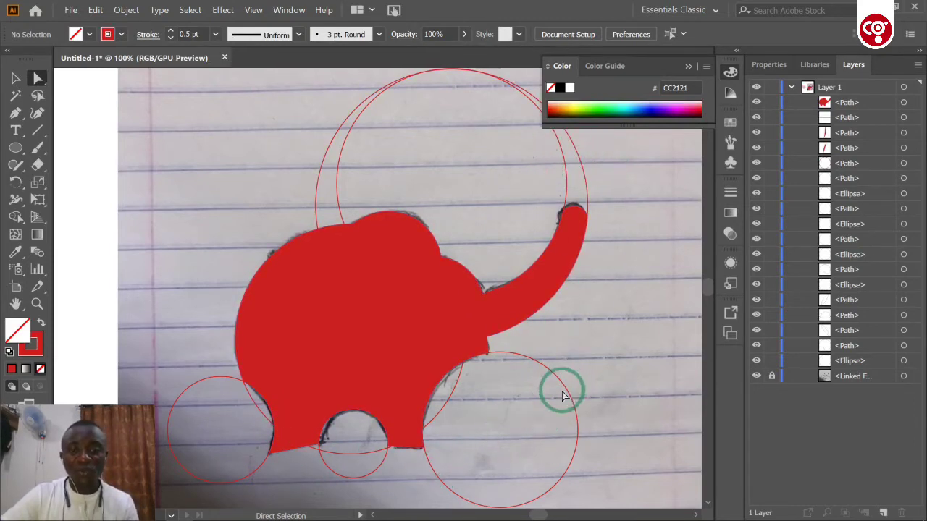
Step: Move the lower-right circle, lens fragment, half-circle and foot arc away from the elephant
left_click_drag(566, 385, 624, 400)
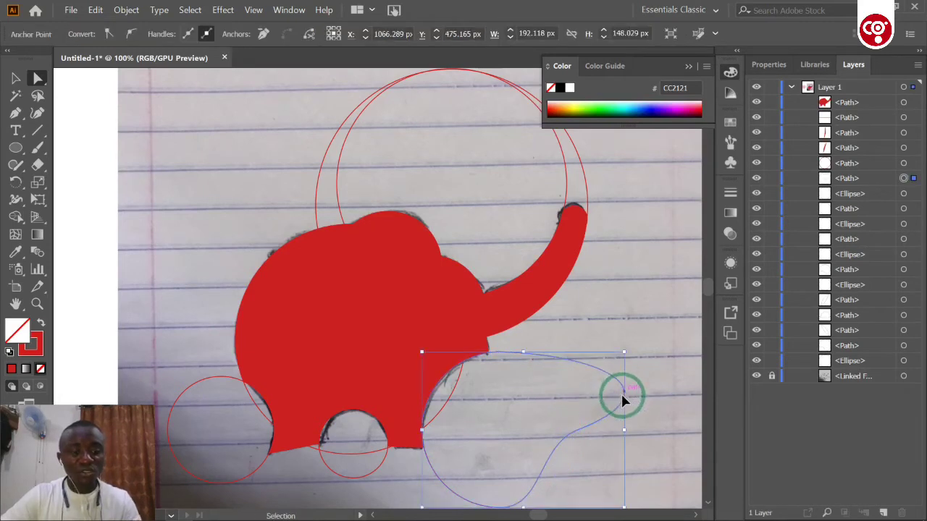
key("ctrl+z")
left_click(16, 77)
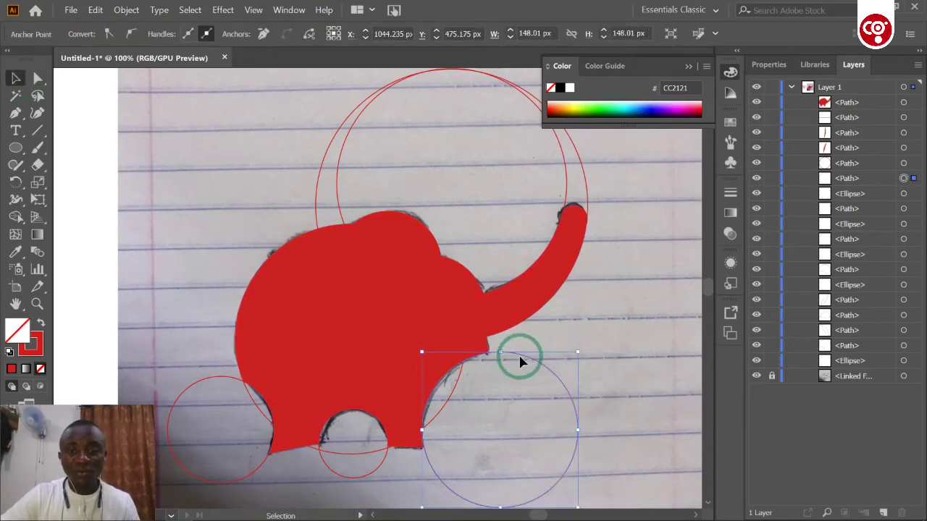
left_click_drag(520, 359, 575, 356)
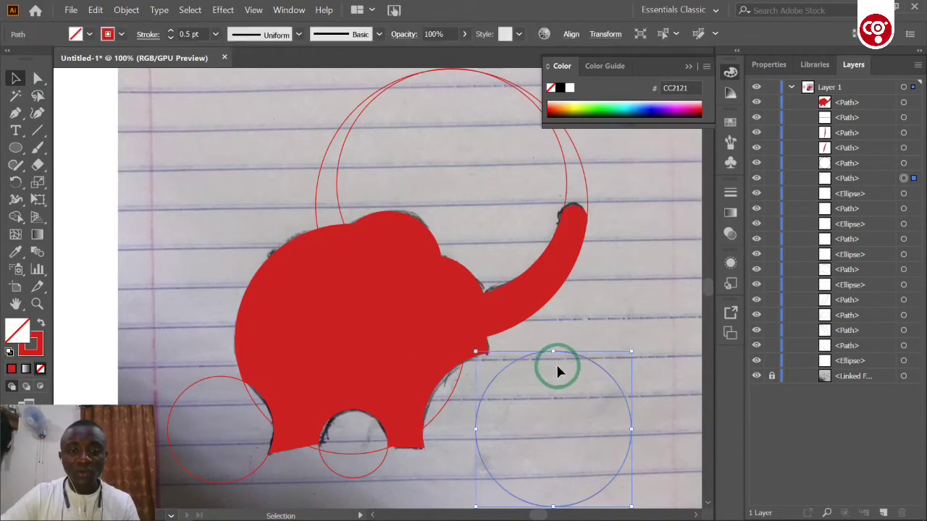
left_click_drag(457, 394, 474, 410)
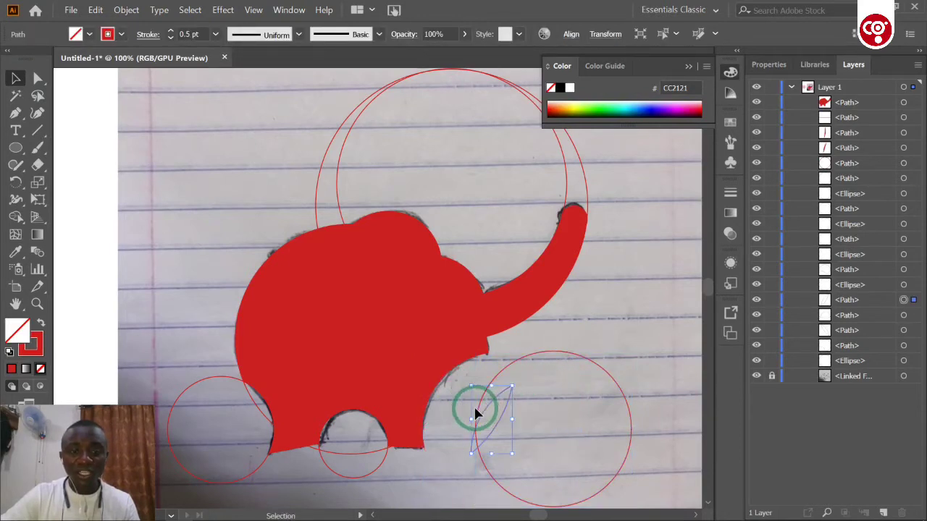
left_click_drag(356, 444, 362, 485)
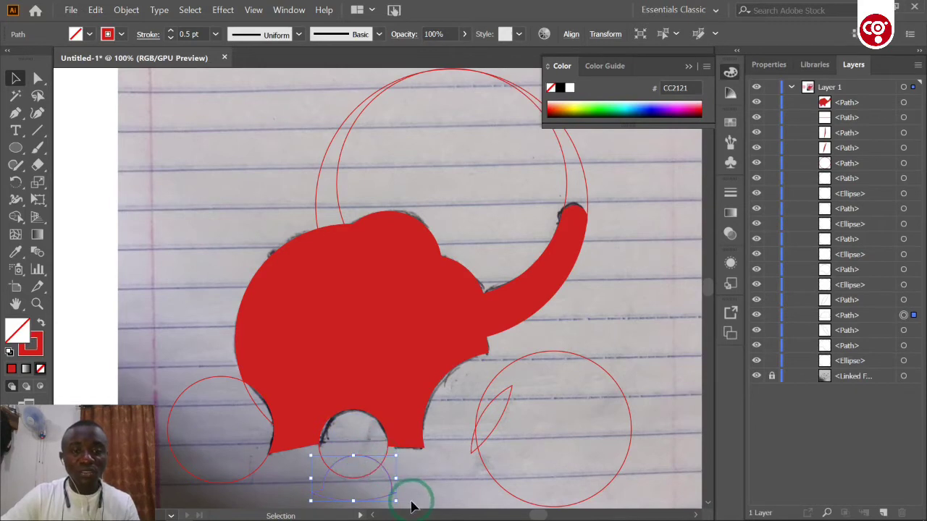
left_click(389, 463, "shift")
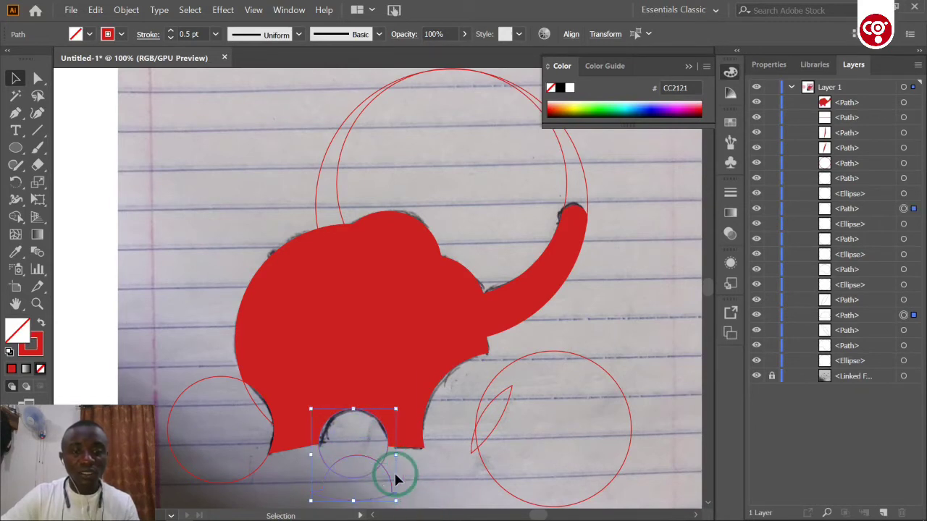
left_click_drag(393, 482, 459, 482)
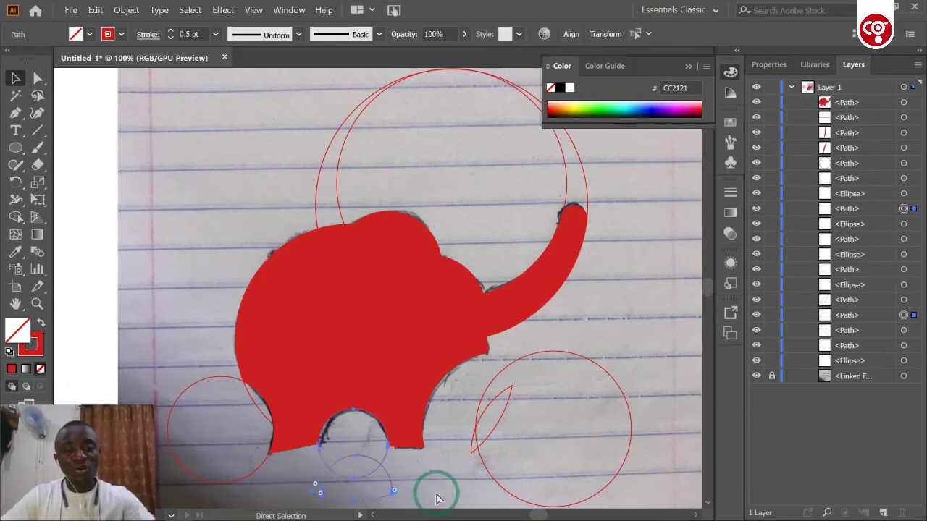
Step: Undo the Shape Builder red fill, restoring the separate unfilled guide circles around the sketch
key("ctrl+z")
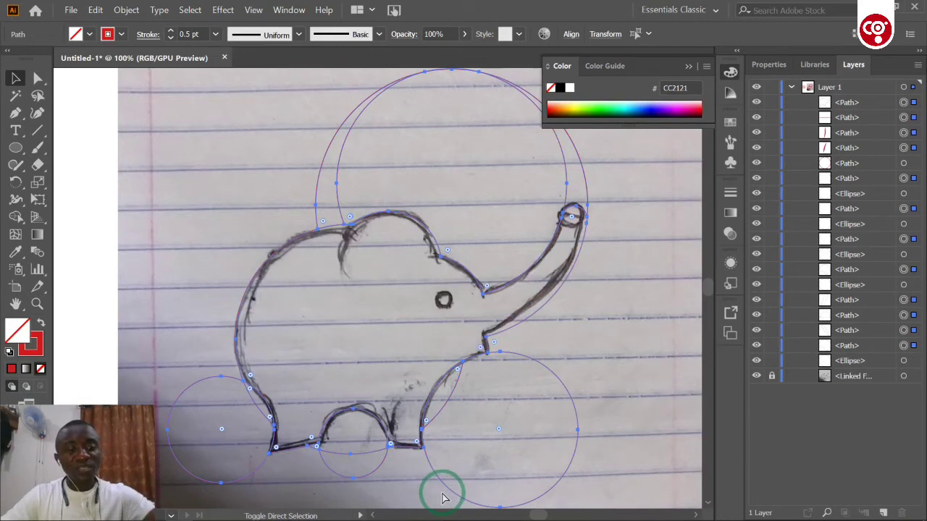
key("ctrl+shift+z")
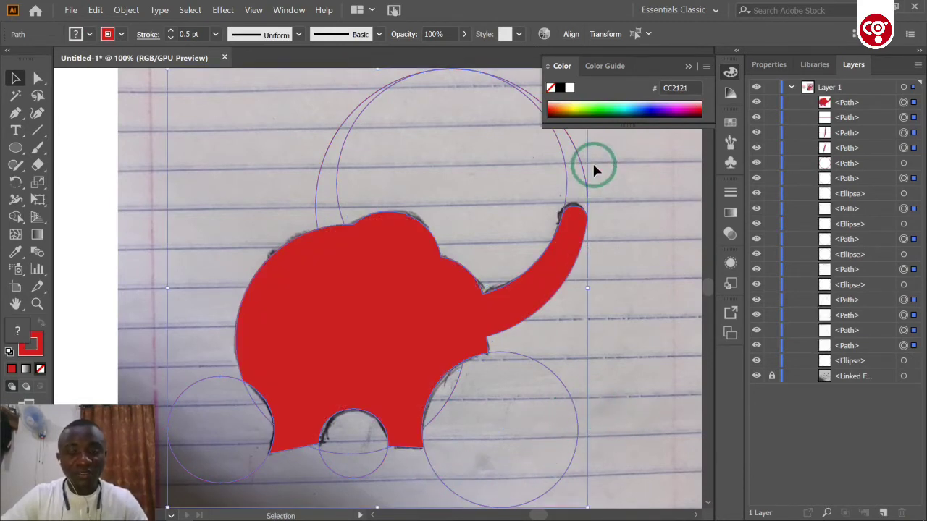
left_click(548, 173)
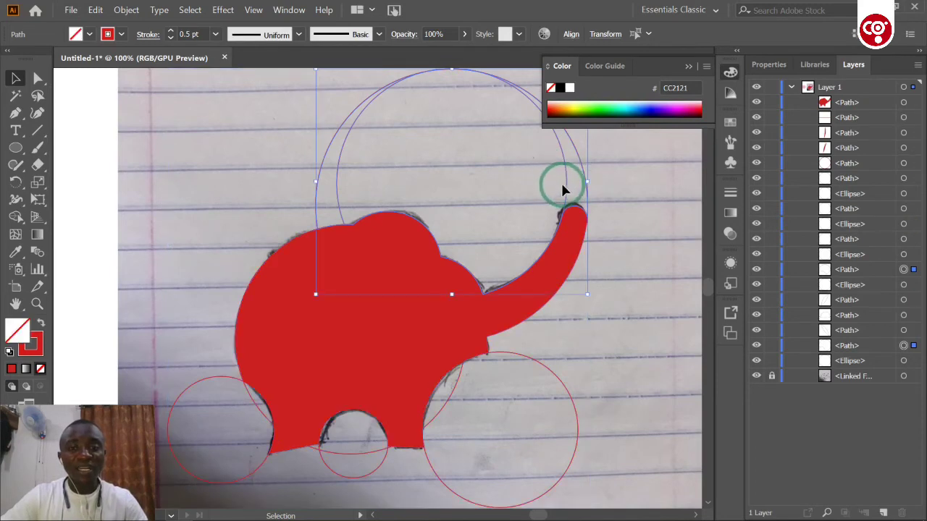
key("ctrl+z")
key("ctrl+z")
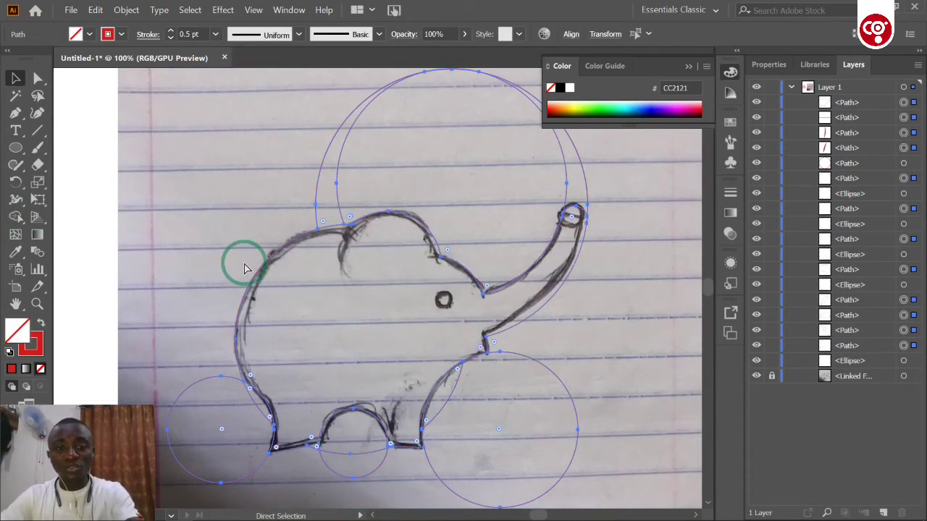
key("ctrl+minus")
Step: Fill the merged elephant region with deep red B50B0B using Shape Builder
key("v")
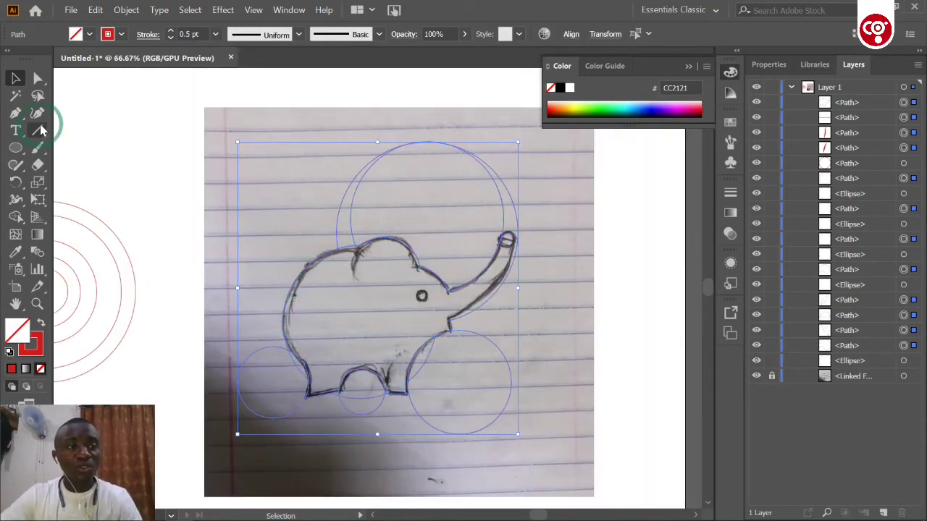
left_click(15, 219)
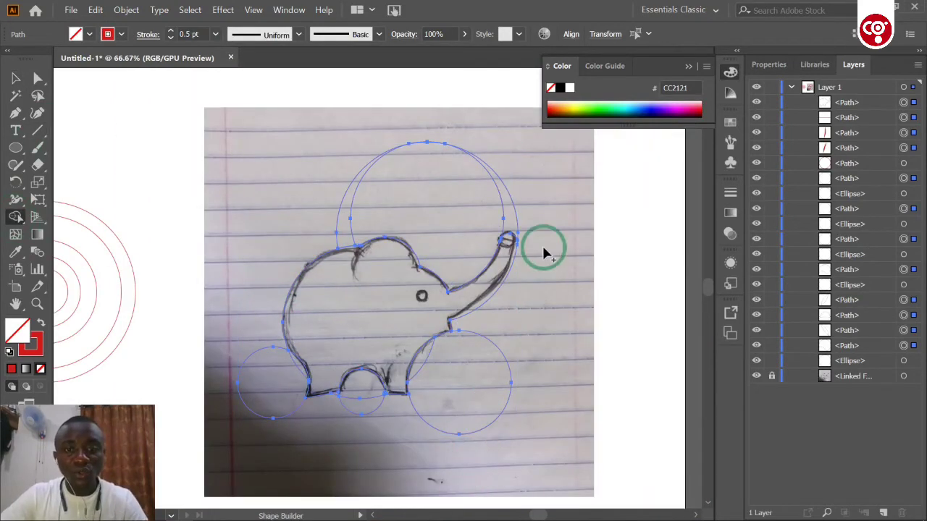
left_click(29, 340)
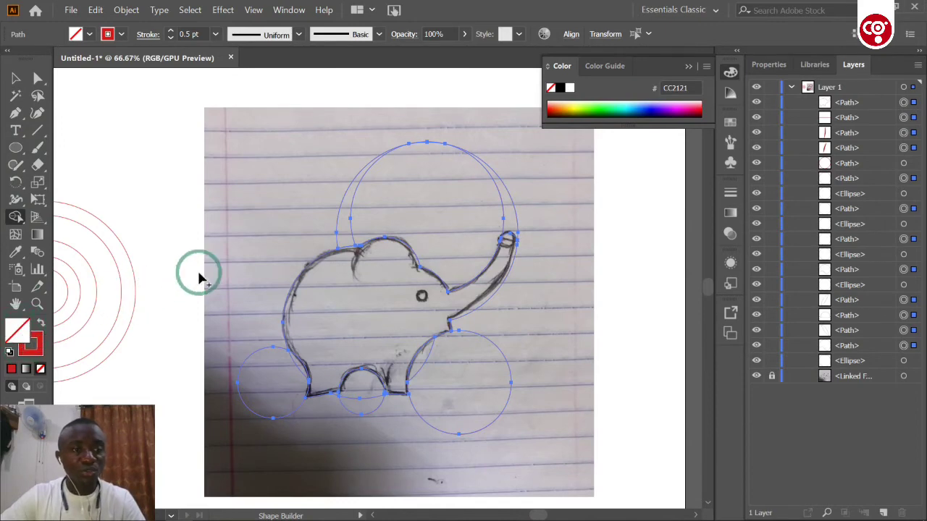
double_click(27, 339)
left_click(445, 223)
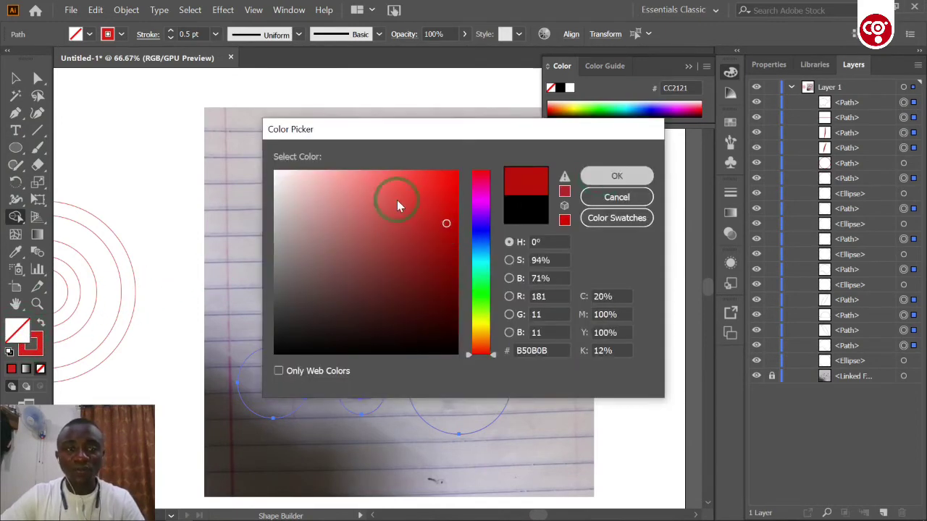
key("Return")
left_click(325, 322)
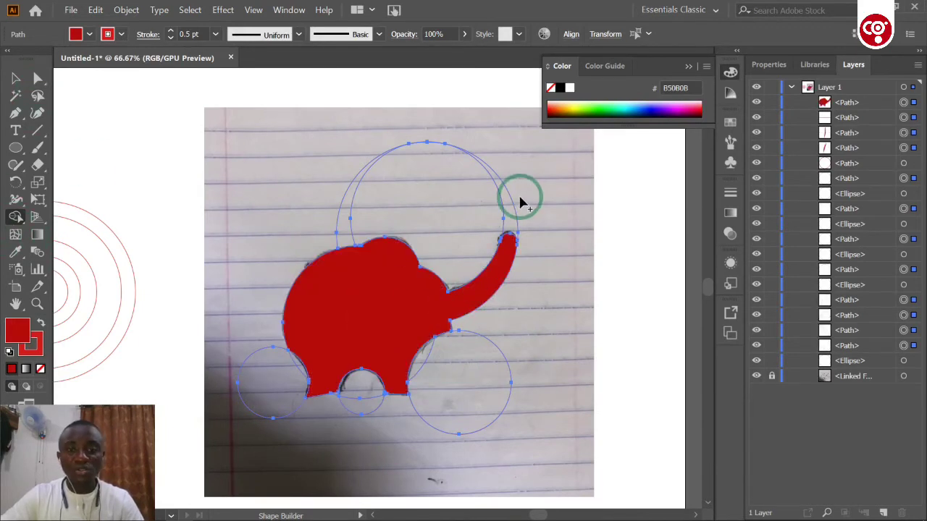
Step: Delete the leftover top circle, top arc and the lower-left, lower-right and under-leg circles
mouse_move(521, 197)
left_mouse_down()
mouse_move(316, 203)
mouse_move(333, 203)
left_mouse_up()
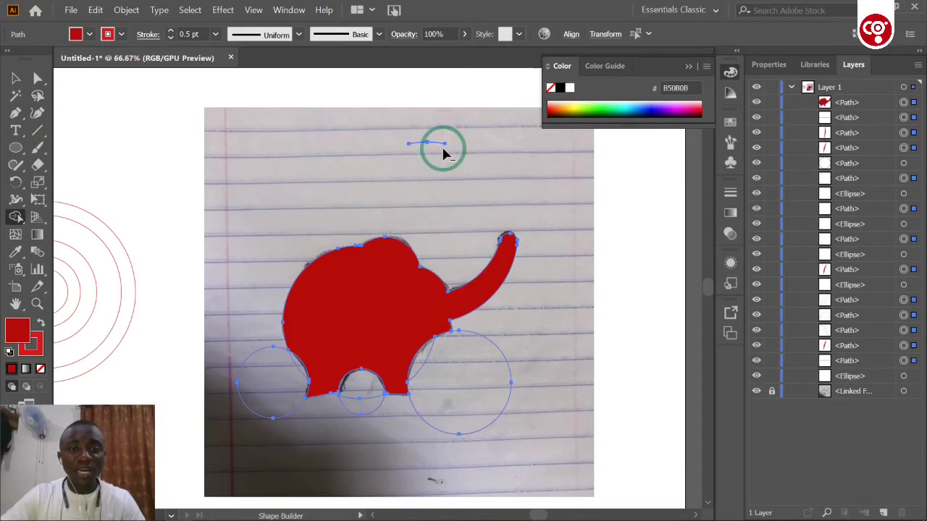
left_click_drag(432, 150, 419, 156)
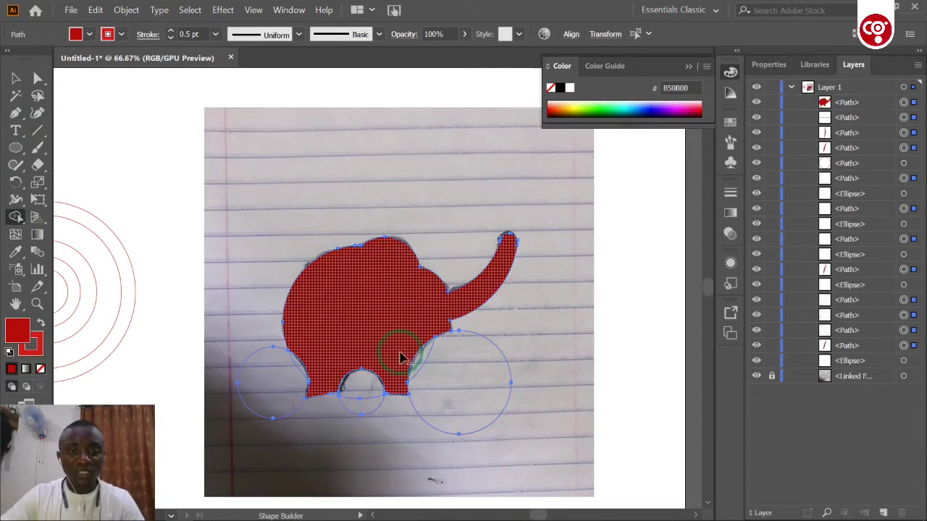
left_click_drag(420, 362, 438, 384)
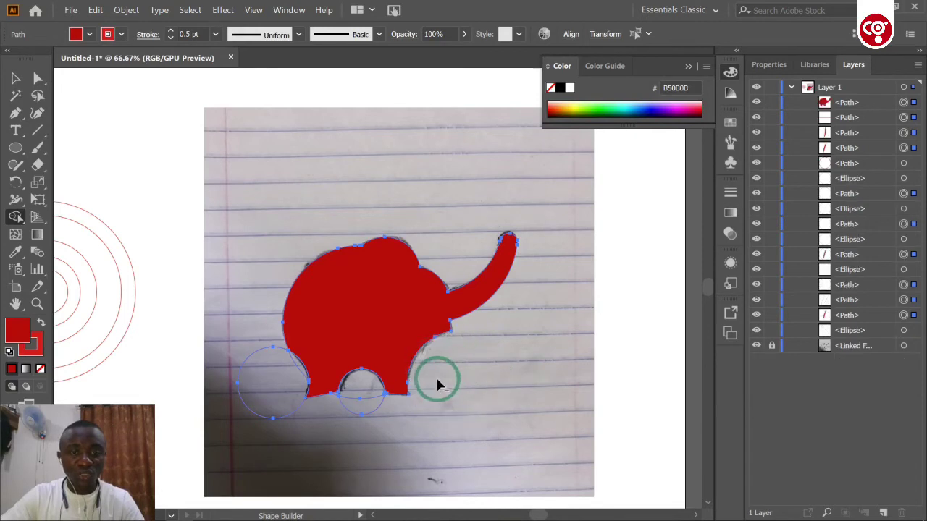
left_click(362, 382, "alt")
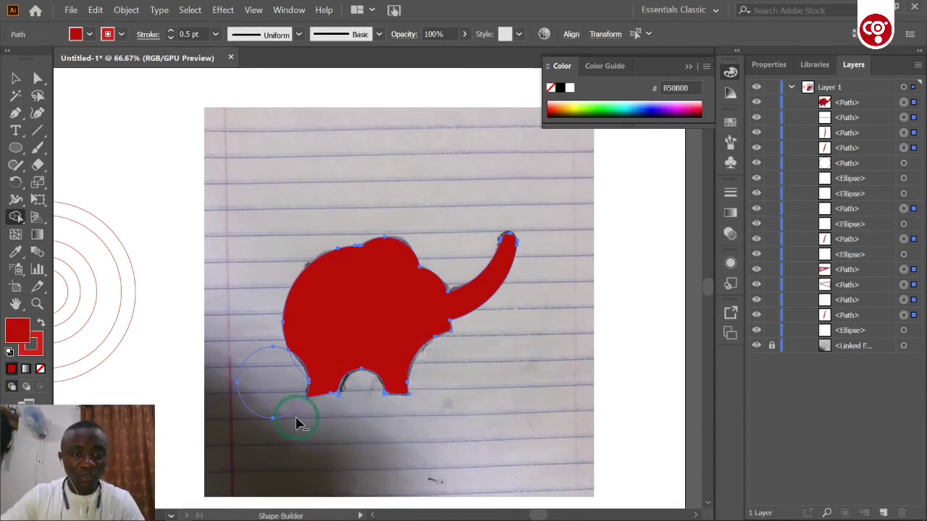
left_click(299, 368, "alt")
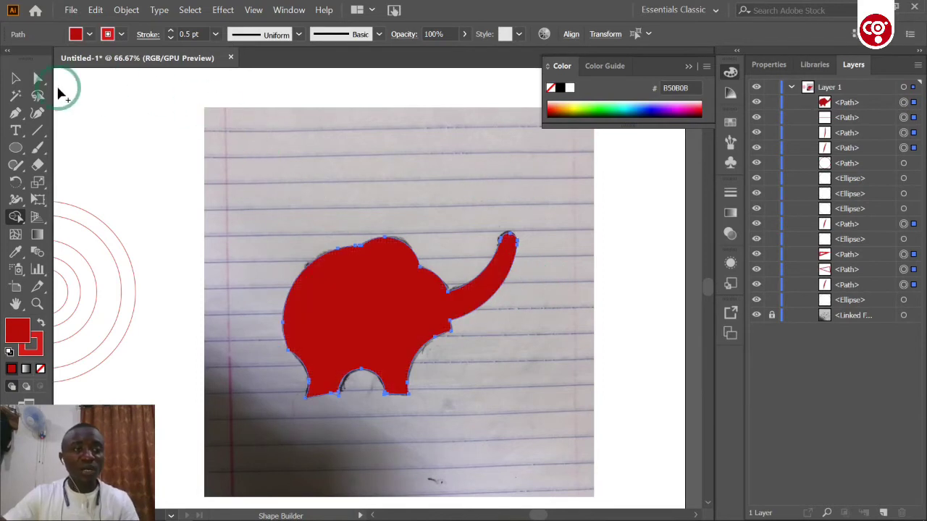
Step: Deselect the elephant and hide the sketch photo layer
left_click(38, 78)
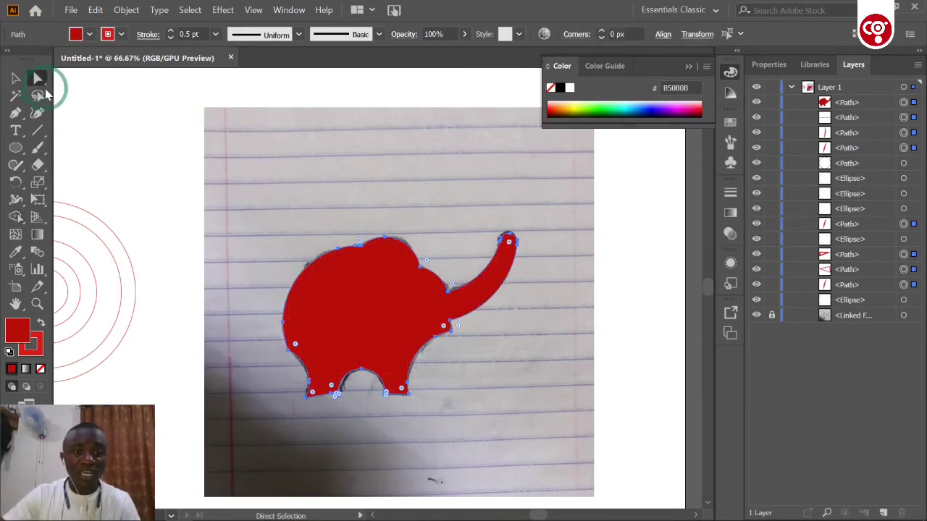
left_click(583, 325)
left_click(528, 283)
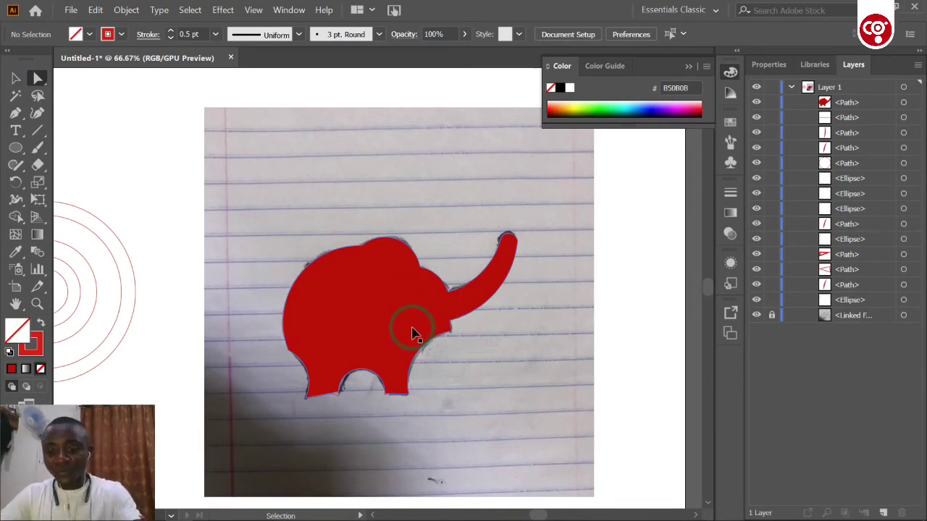
key("ctrl+minus")
key("ctrl+plus")
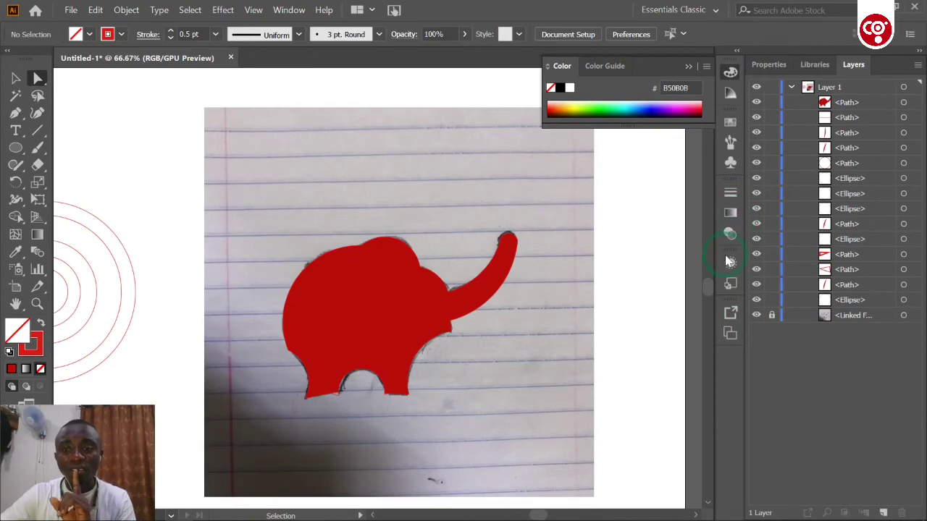
left_click(756, 316)
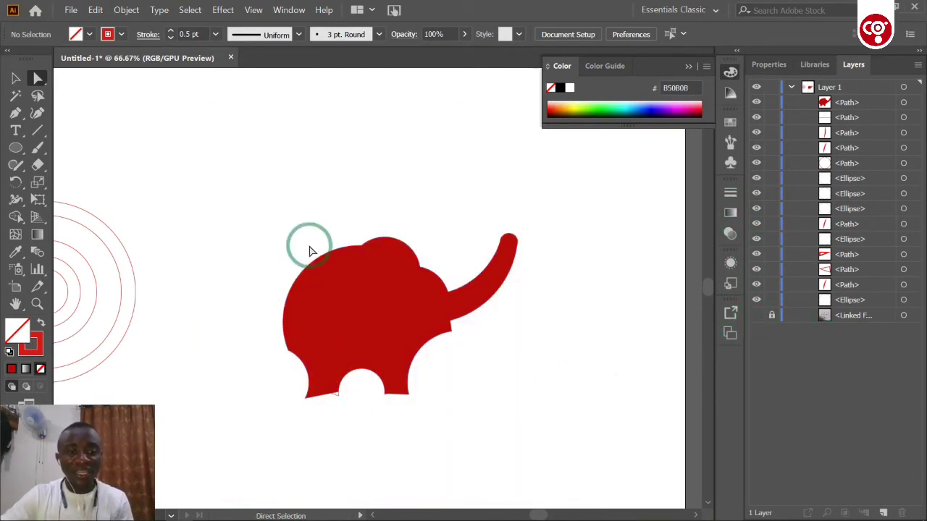
Step: Zoom in on the left foot and compare the silhouette against the sketch photo
left_click_drag(204, 188, 552, 426)
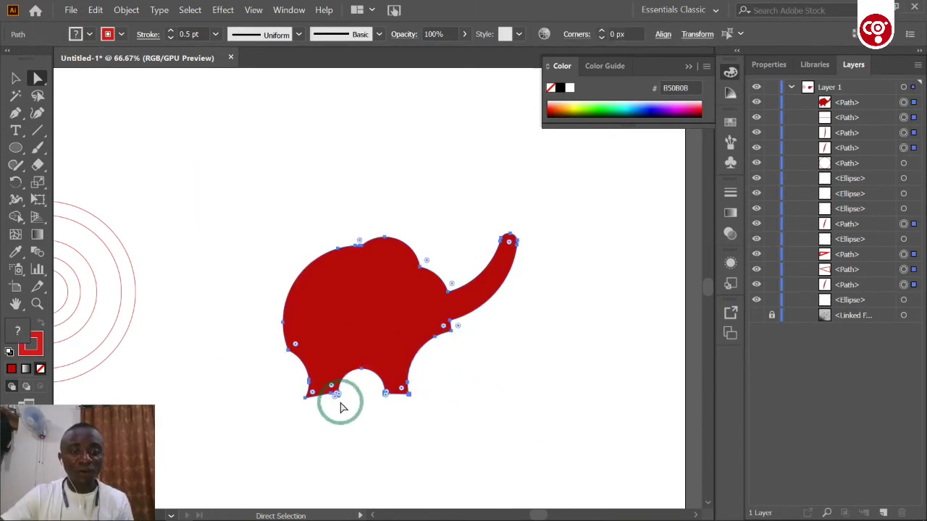
key("ctrl+plus")
key("ctrl+plus")
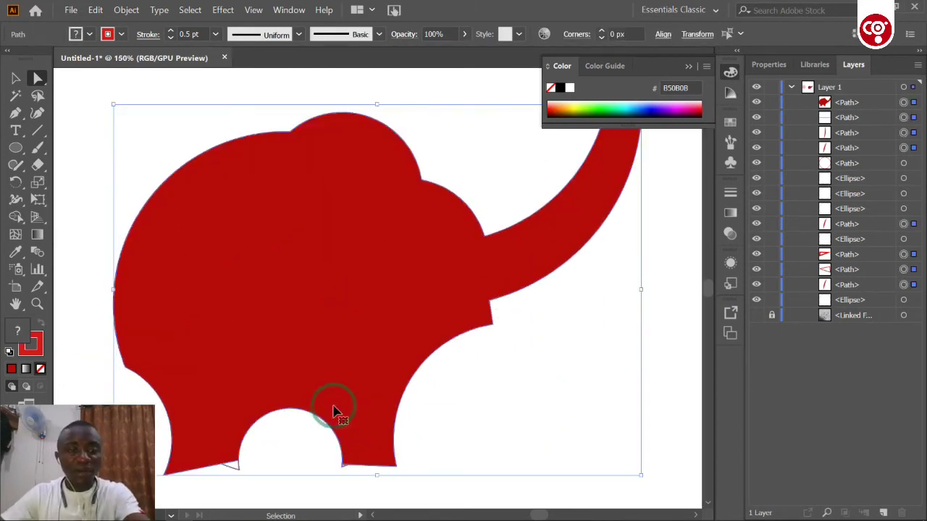
left_click(238, 470, "alt")
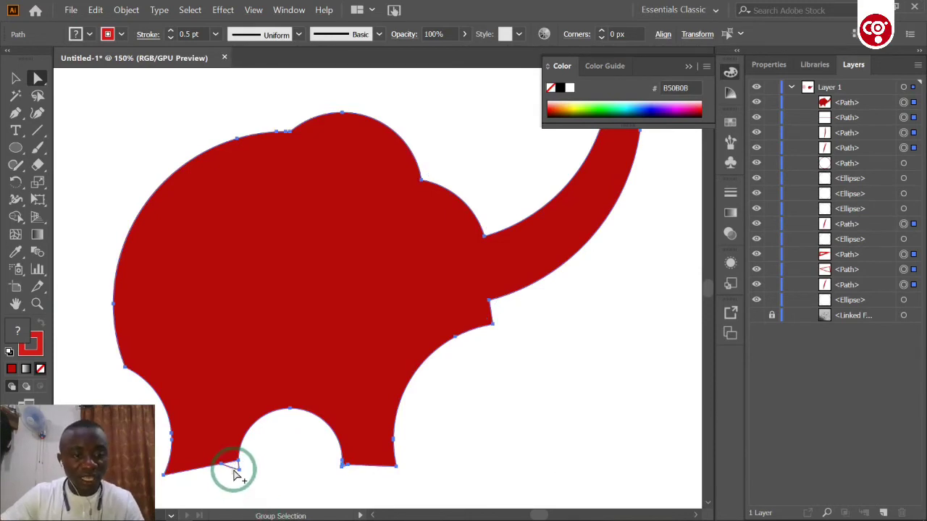
left_click(259, 482)
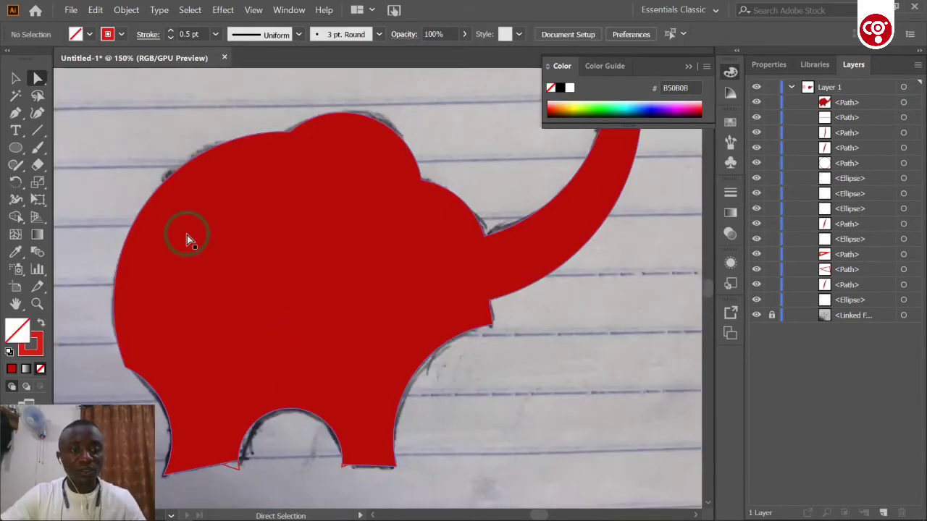
left_click(756, 315)
key("ctrl+minus")
key("ctrl+minus")
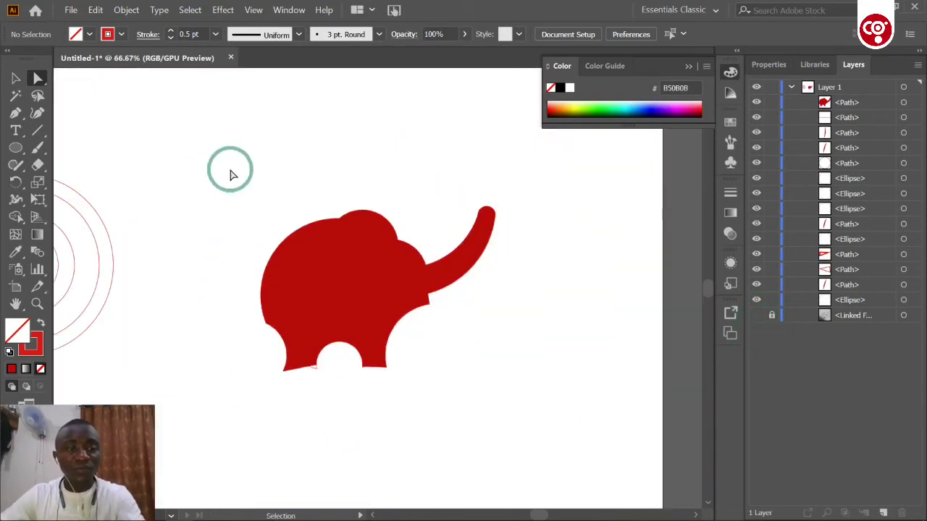
Step: Merge the small left-foot piece into the elephant silhouette, then select the path to inspect it
left_click_drag(209, 167, 535, 437)
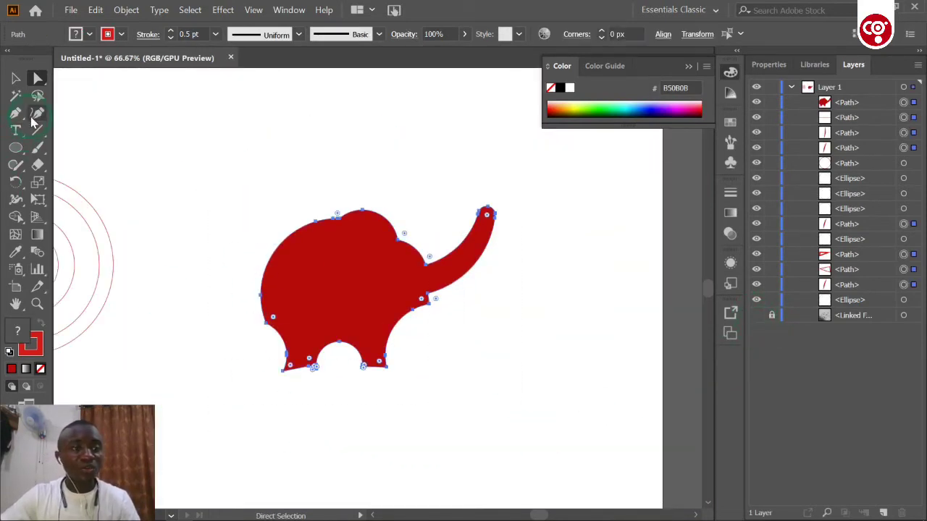
left_click(16, 218)
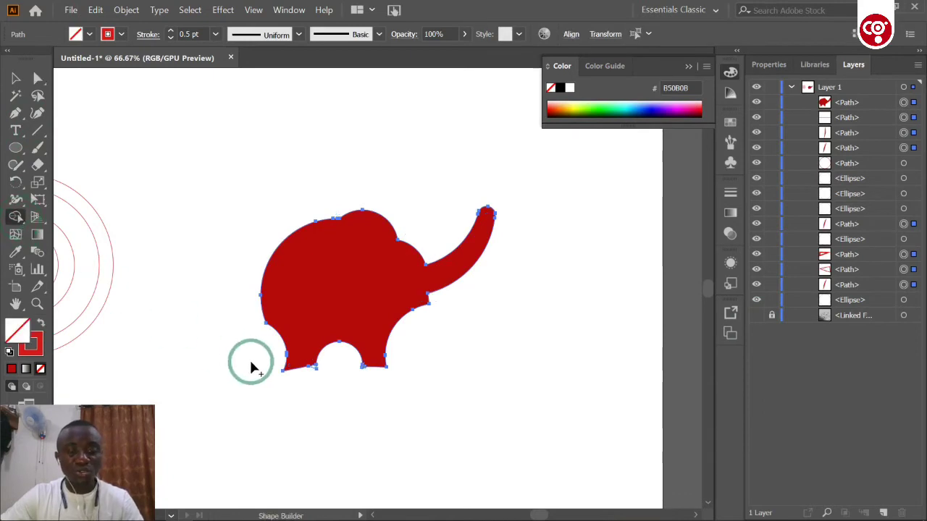
left_click(313, 369)
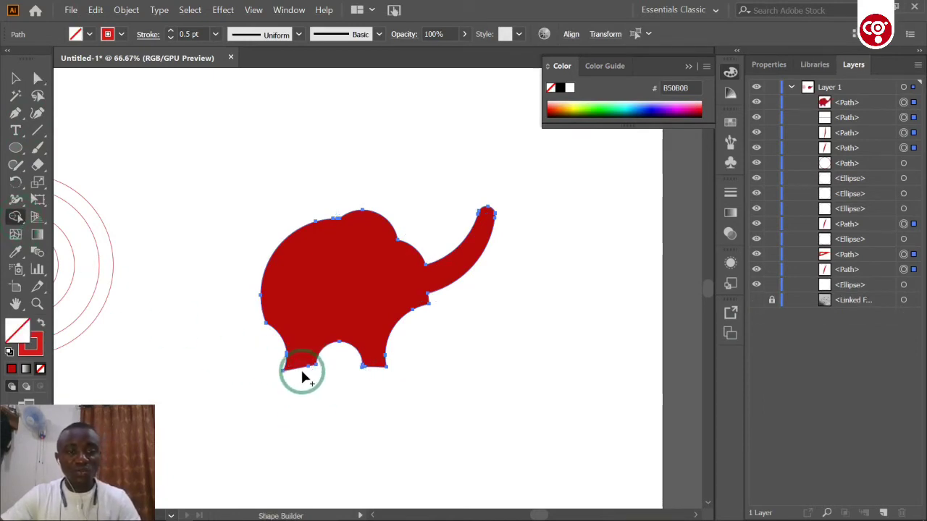
key("a")
left_click(482, 387)
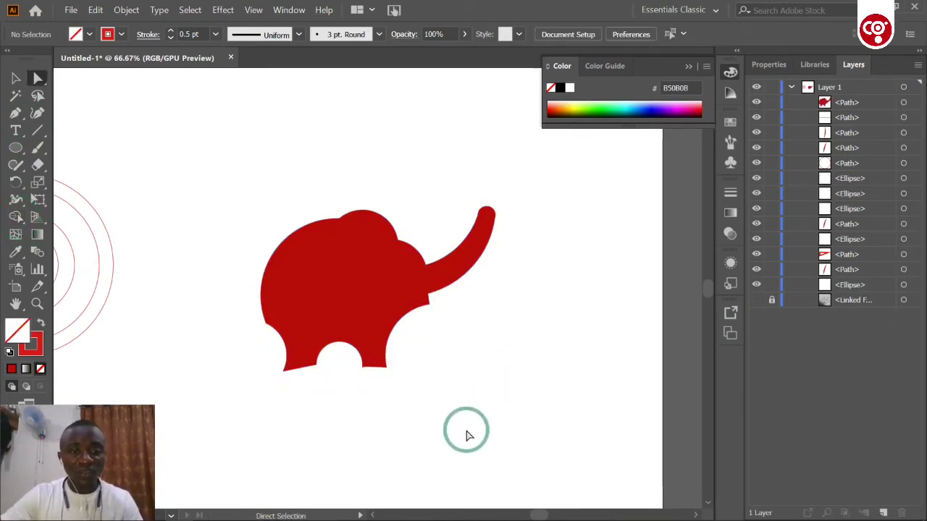
left_click(328, 291)
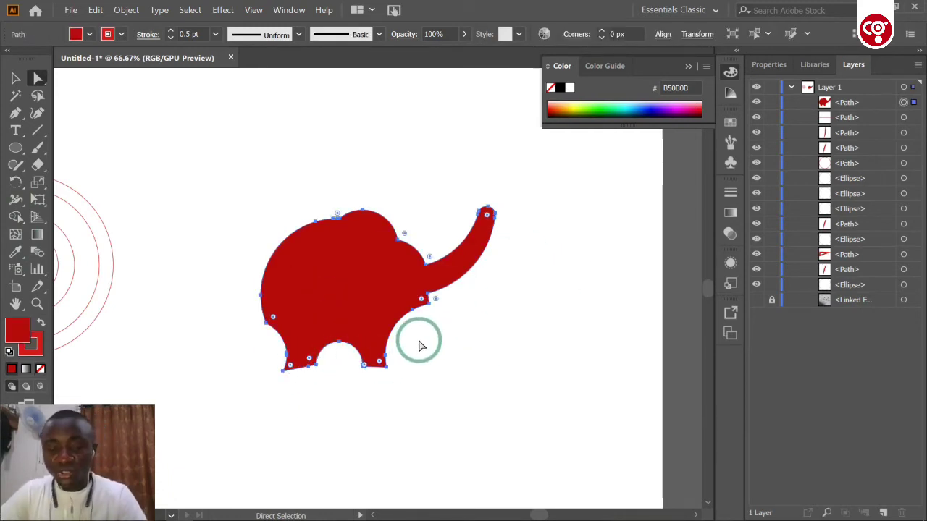
left_click_drag(429, 259, 430, 254)
left_click(466, 336)
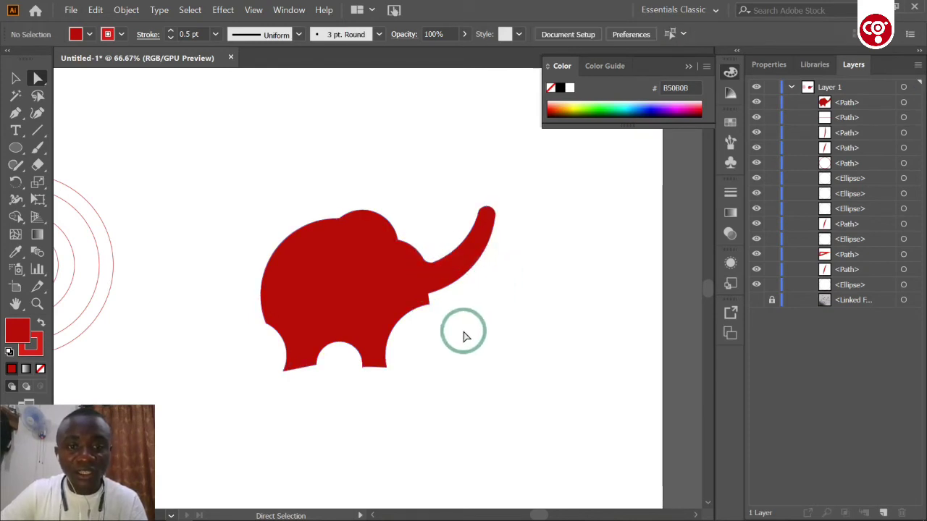
left_click(401, 282)
left_click_drag(406, 236, 408, 228)
key("ctrl+1")
key("ctrl+plus")
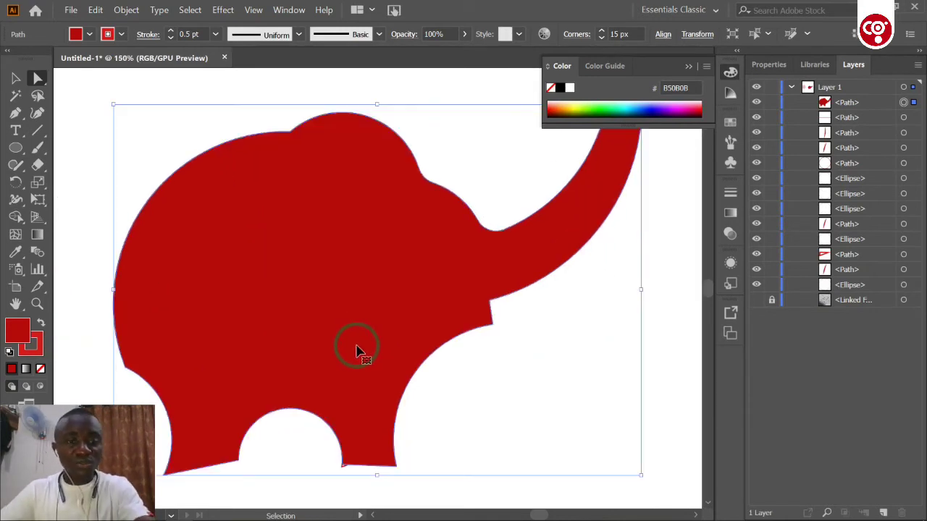
key("a")
left_click(345, 461)
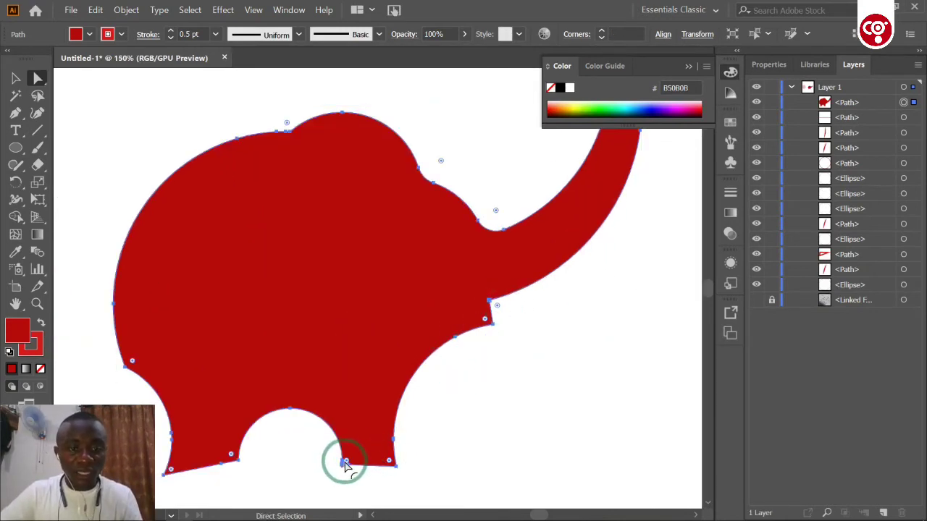
left_click(389, 462, "shift")
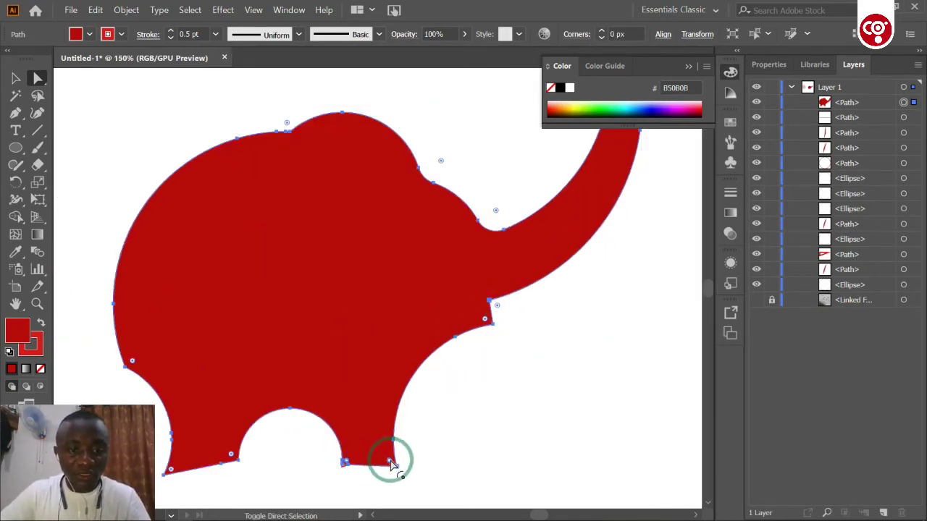
left_click(231, 455, "shift")
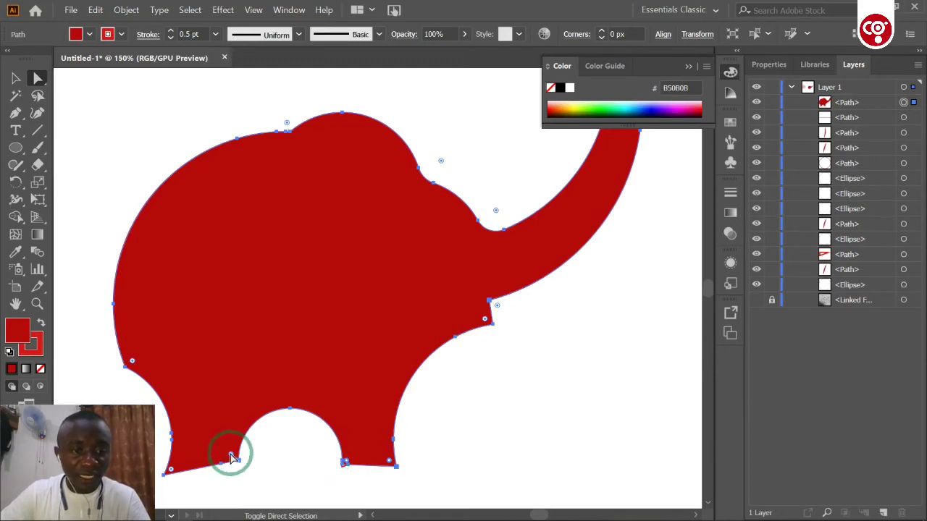
left_click_drag(231, 455, 186, 475)
left_click(181, 475, "shift")
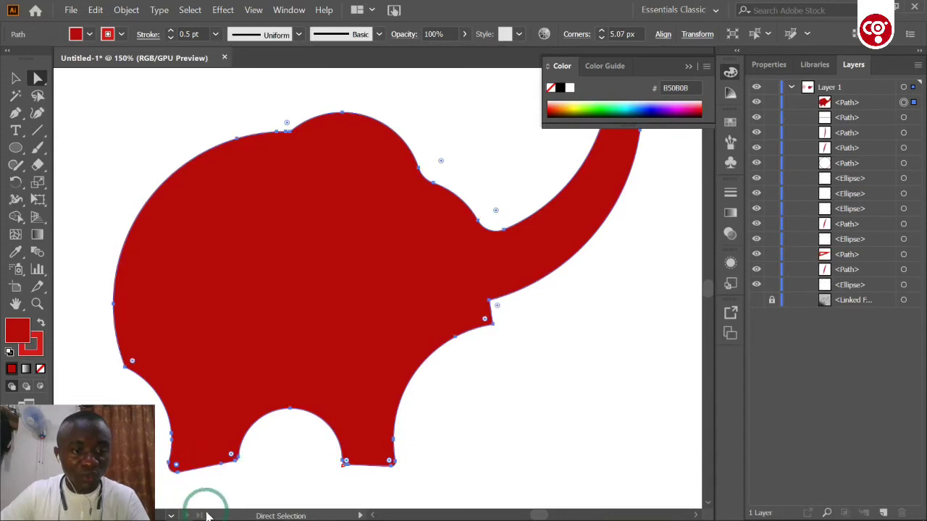
left_click(257, 485)
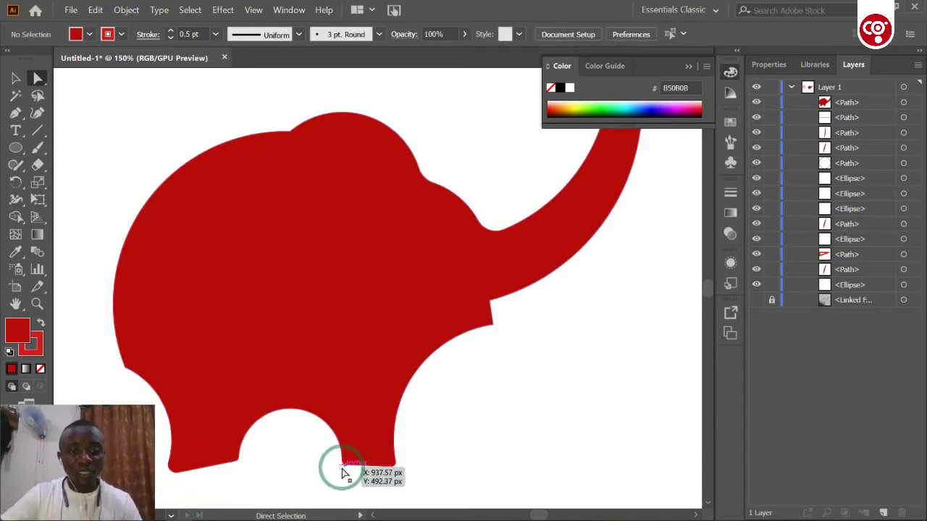
left_click(343, 468)
left_click(341, 469)
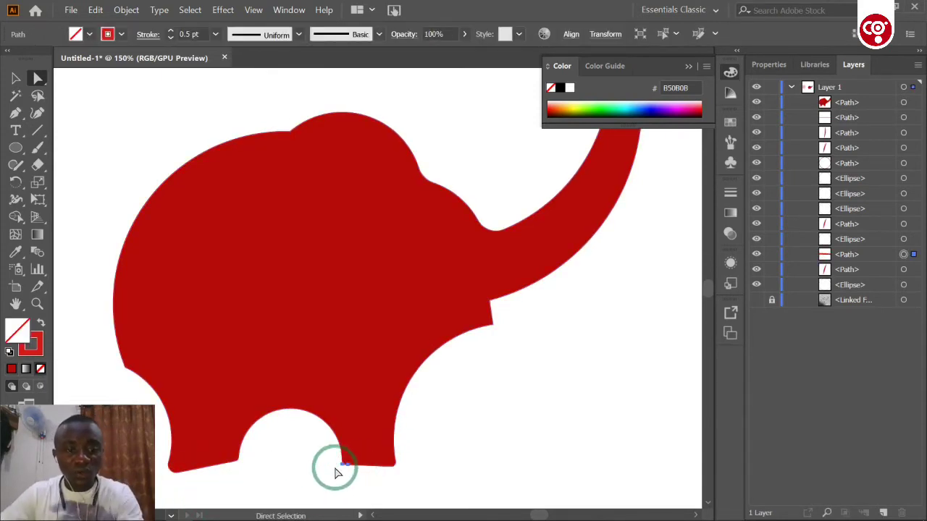
left_click(342, 466)
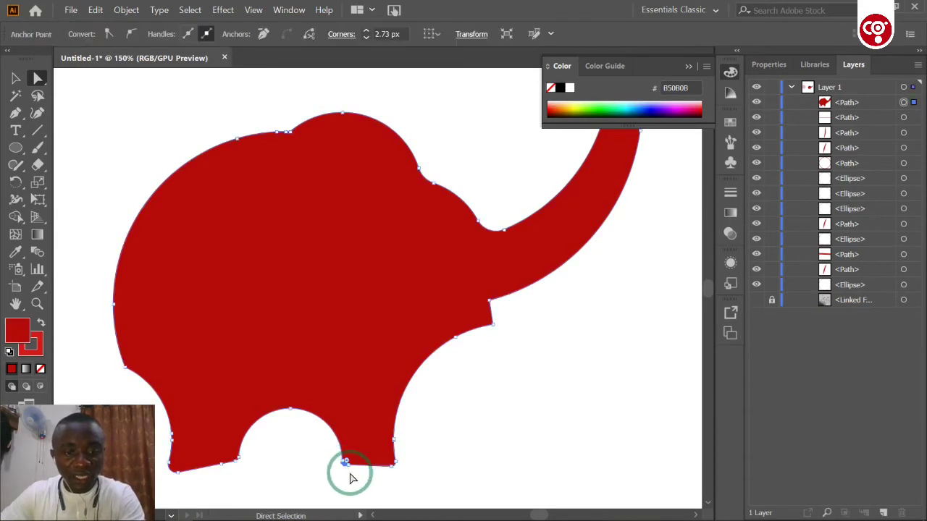
left_click(370, 477)
left_click(348, 474)
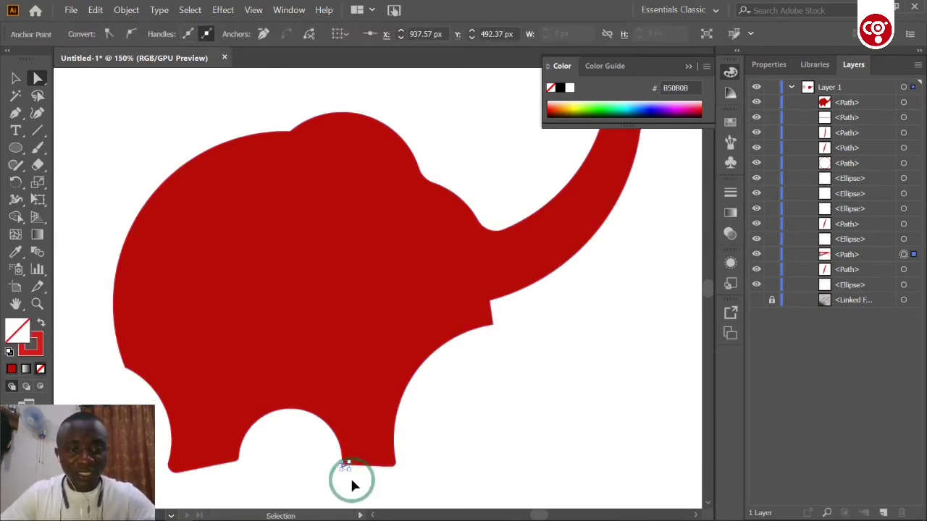
key("Delete")
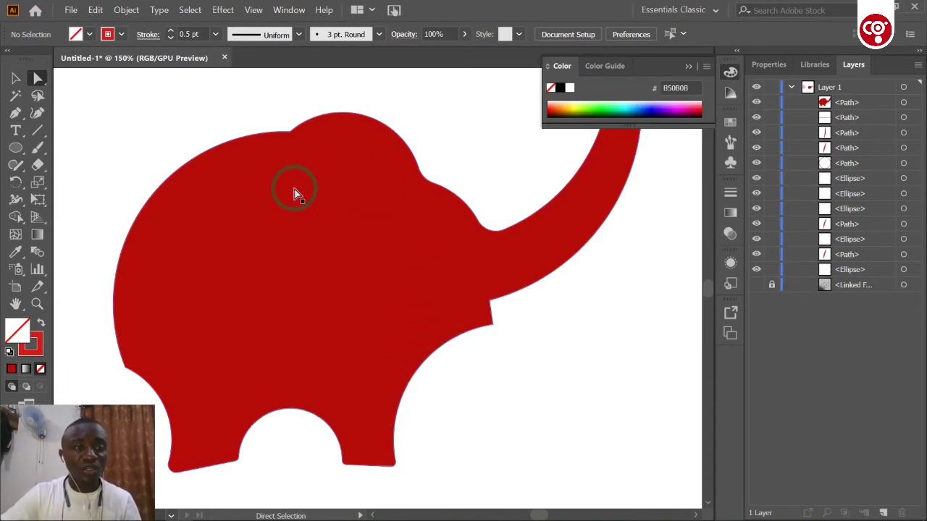
left_click(286, 275)
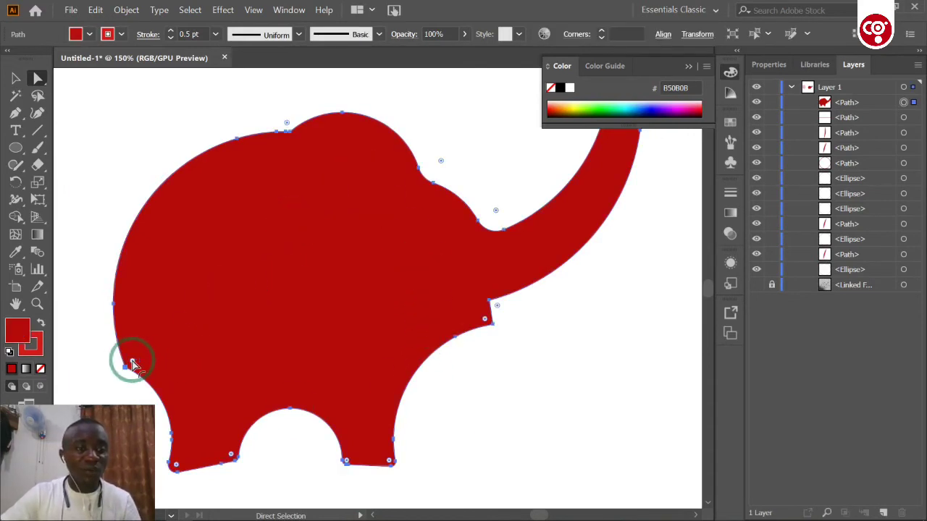
left_click(70, 367)
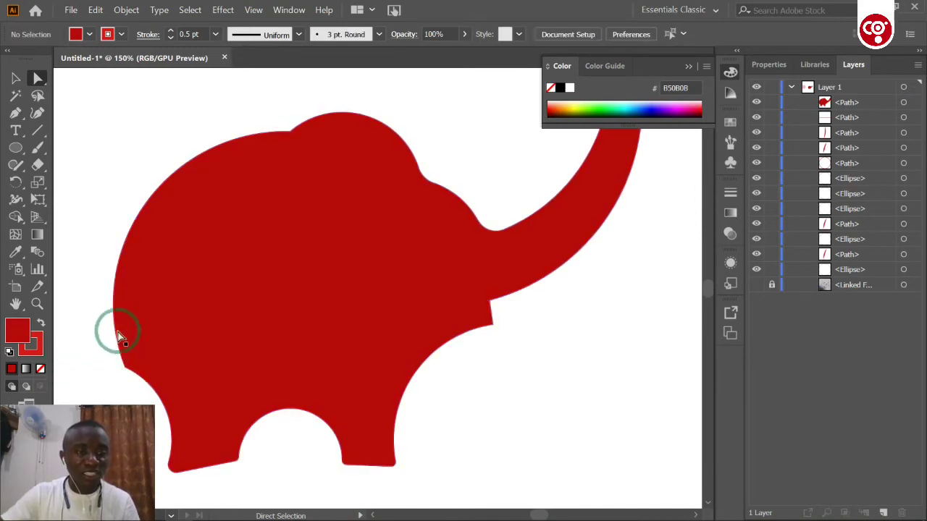
left_click(133, 362)
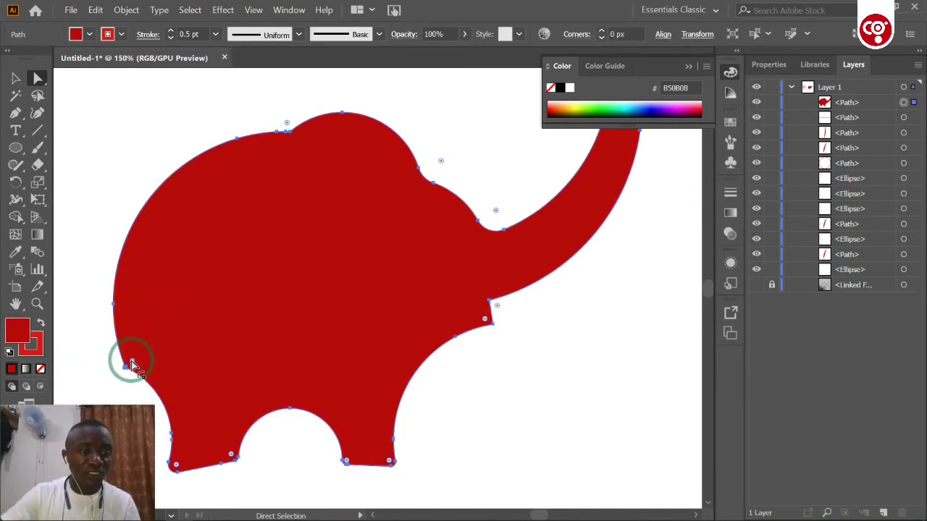
left_click(376, 330)
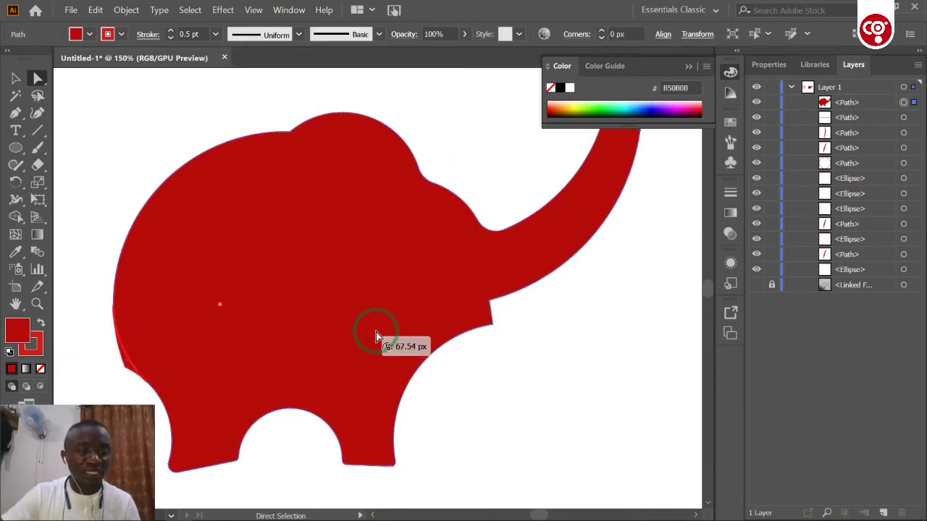
left_click(145, 191)
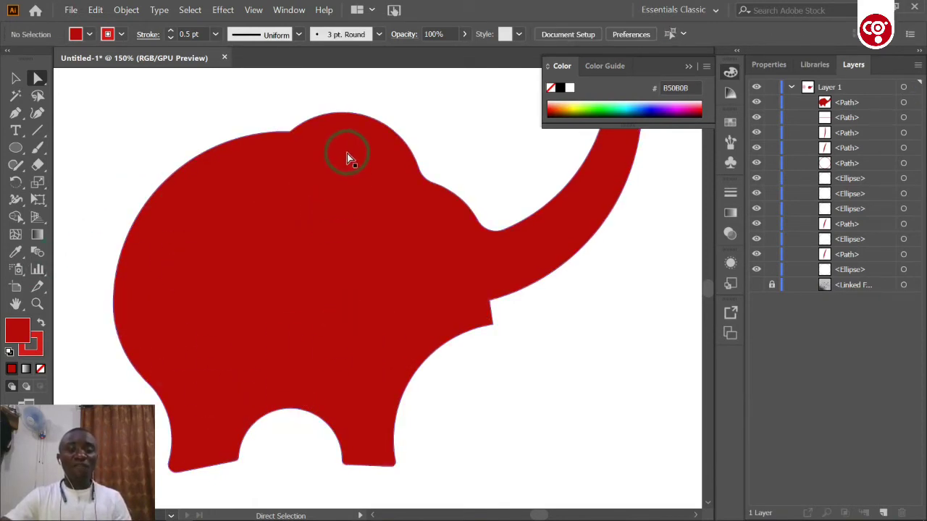
key("ctrl+1")
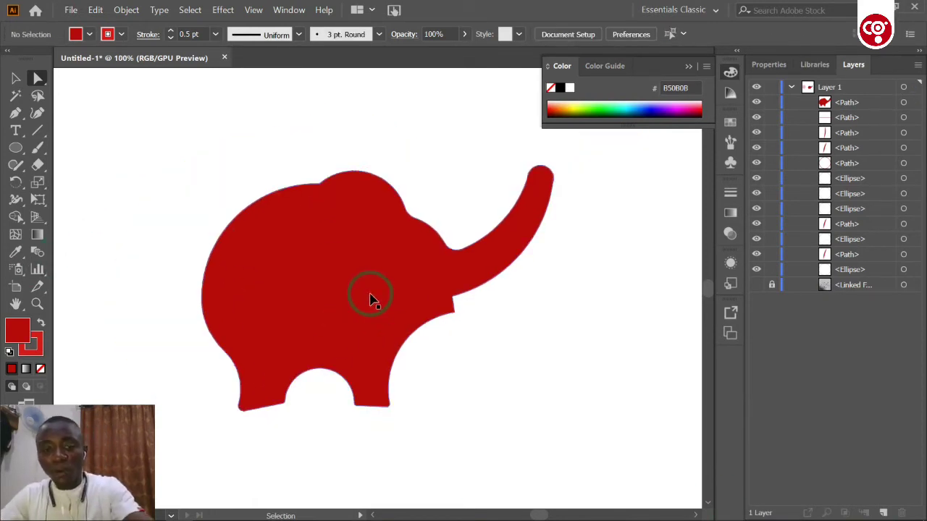
Step: Select the red elephant silhouette and bring up the Gradient panel
left_click(352, 286)
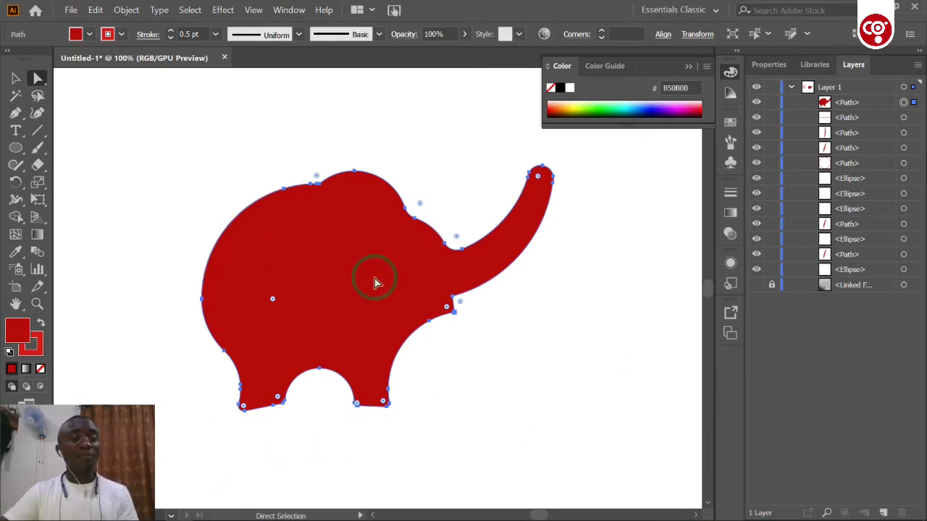
left_click(493, 325)
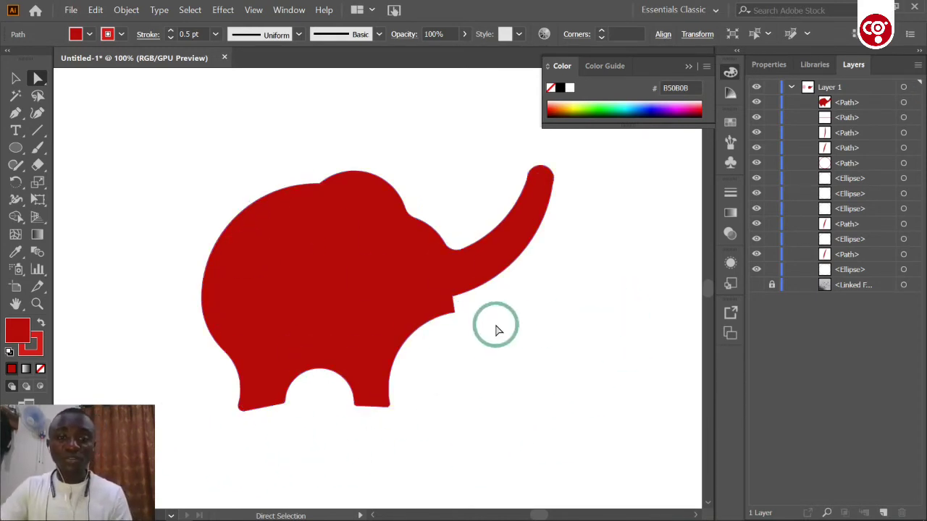
left_click(316, 249)
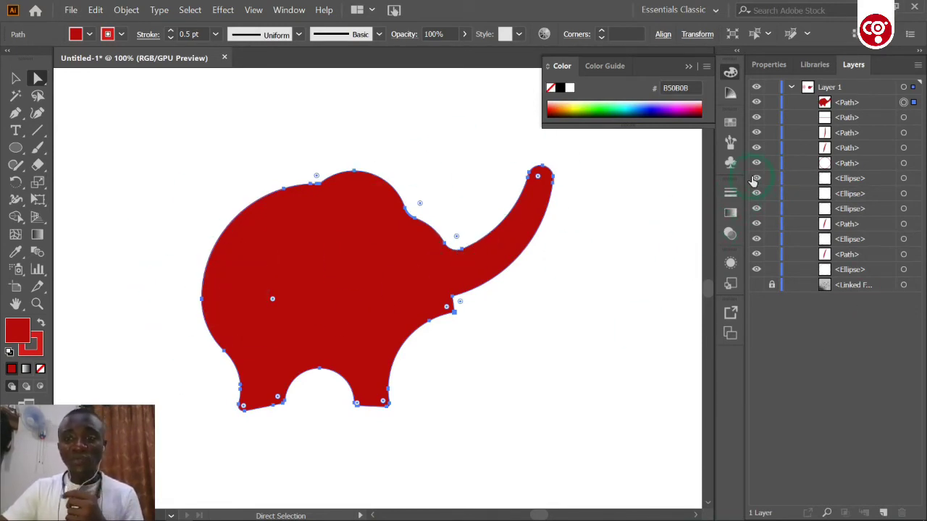
left_click(733, 216)
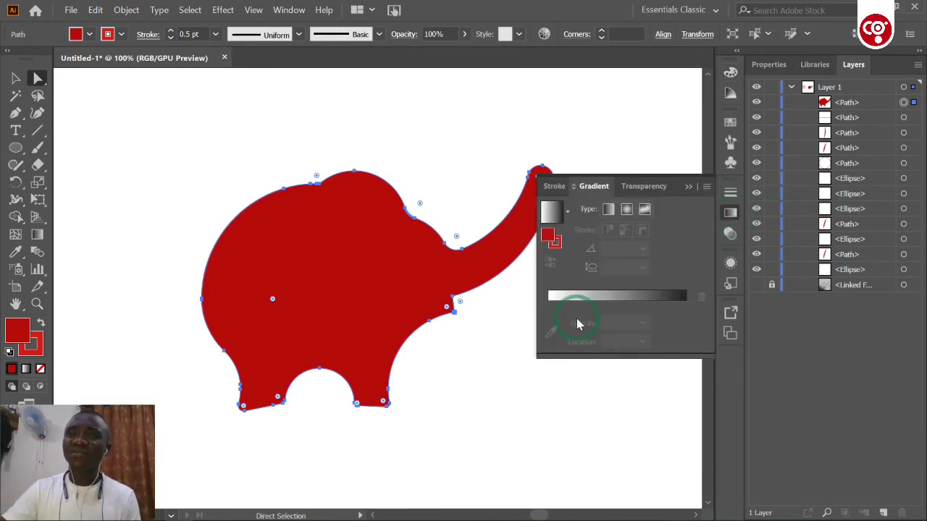
Step: Give the elephant a gradient fill with a brown left stop and a darker brown right stop
left_click(585, 297)
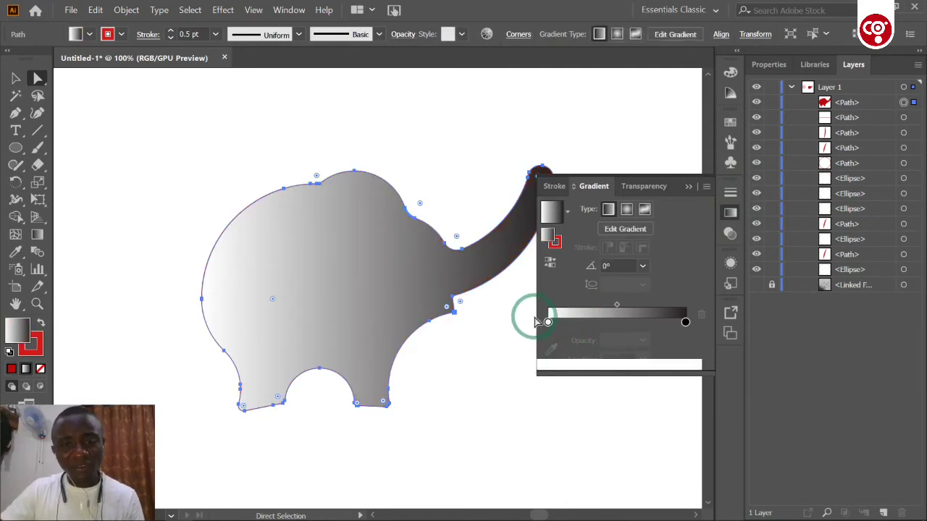
double_click(548, 323)
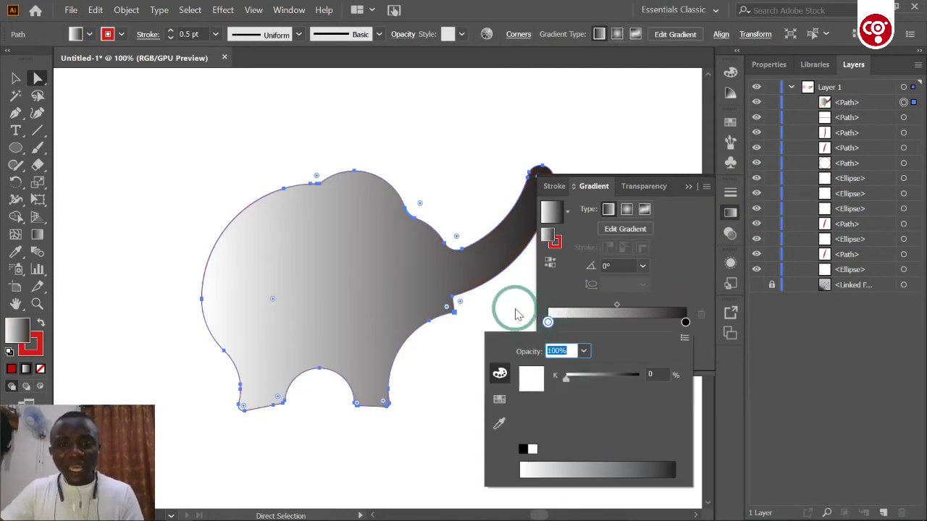
left_click(500, 400)
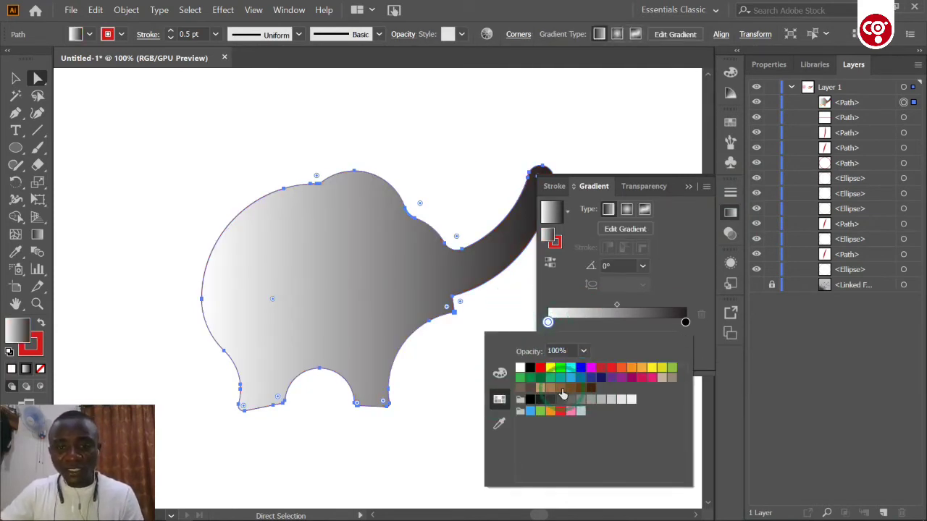
left_click(561, 389)
left_click(673, 322)
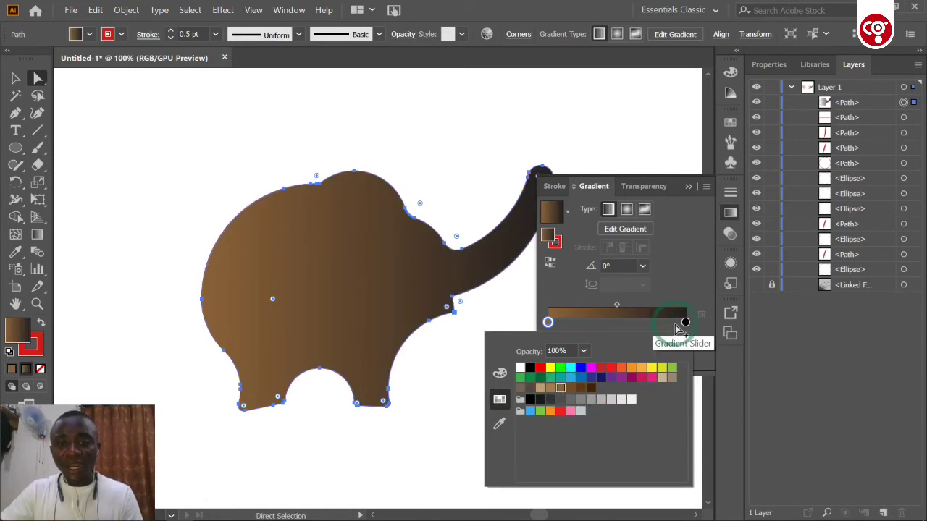
double_click(685, 322)
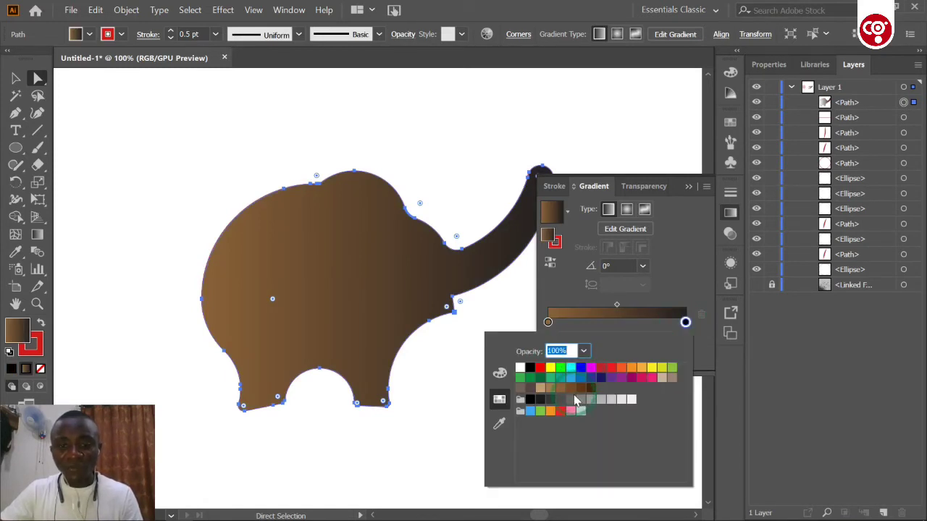
left_click(571, 389)
left_click(580, 389)
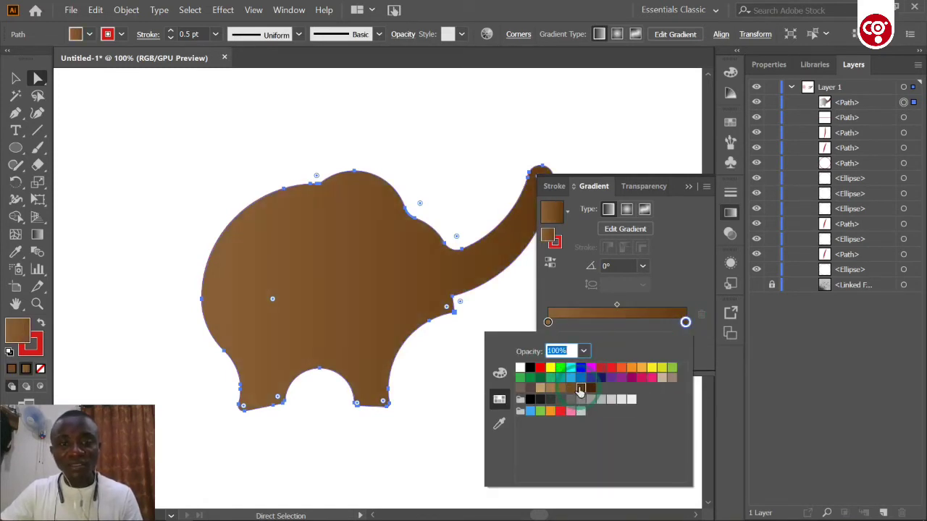
left_click(608, 309)
left_click(365, 251)
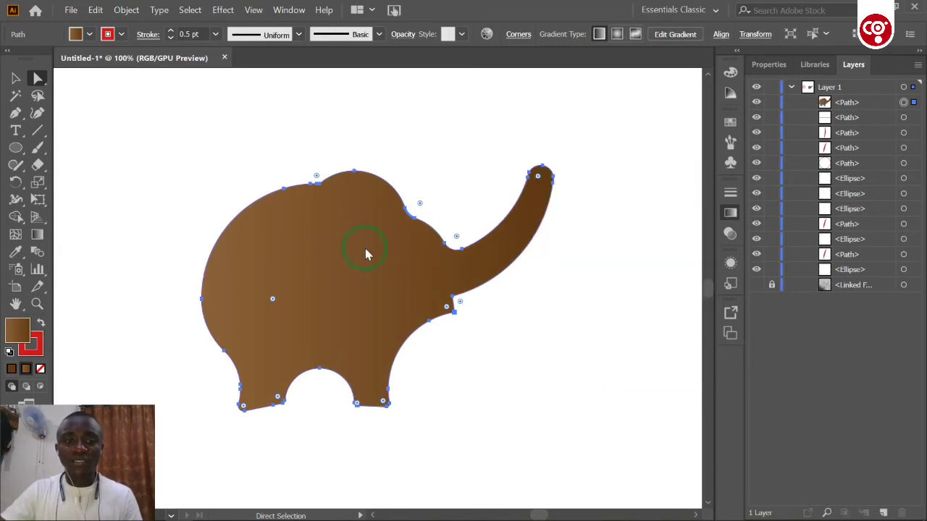
Step: Angle the gradient diagonally from upper left toward the trunk base, then deselect and zoom out
left_click(37, 234)
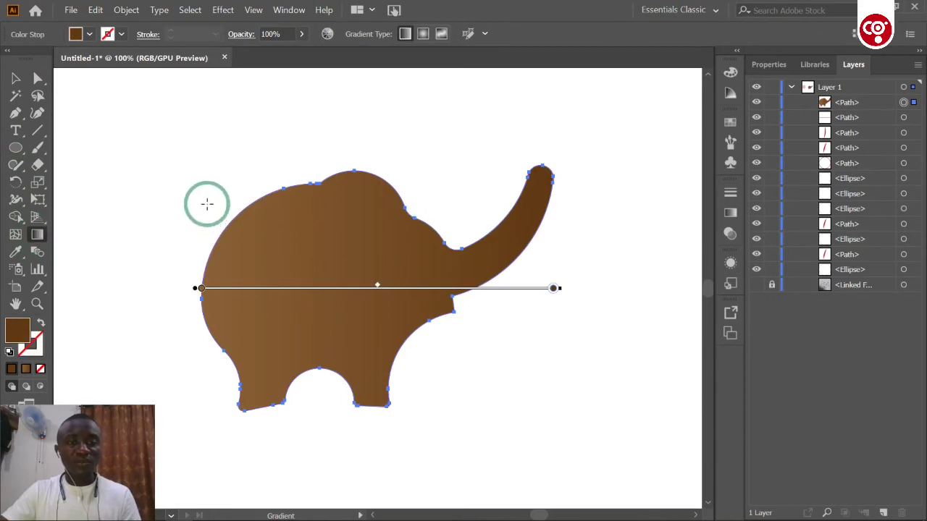
left_click_drag(205, 203, 367, 342)
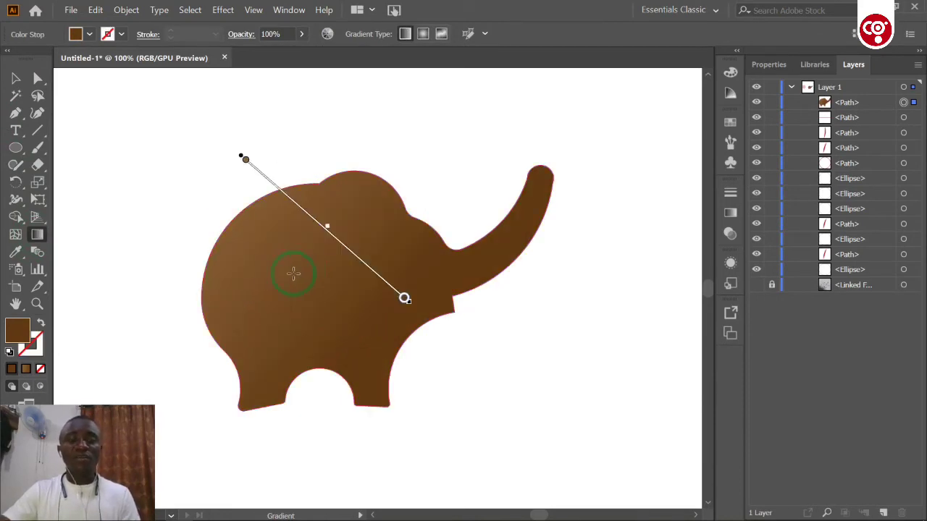
key("a")
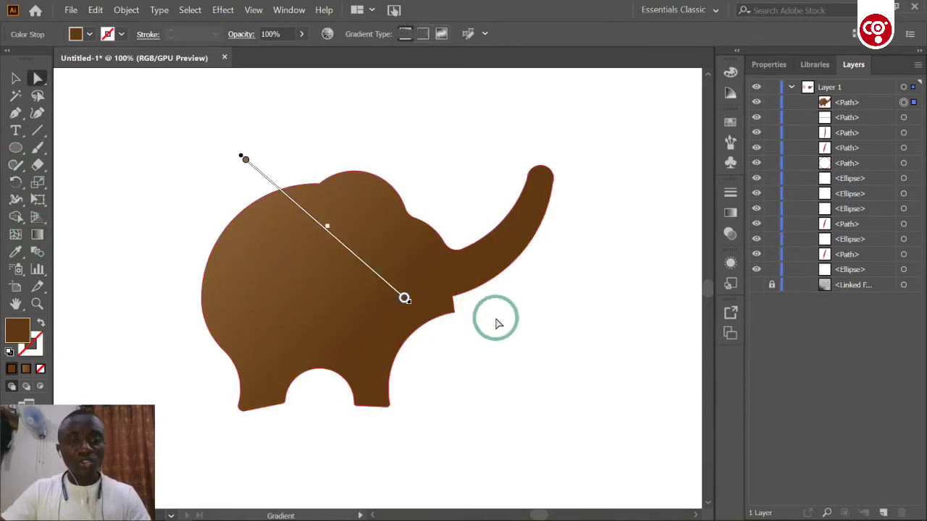
left_click(311, 181)
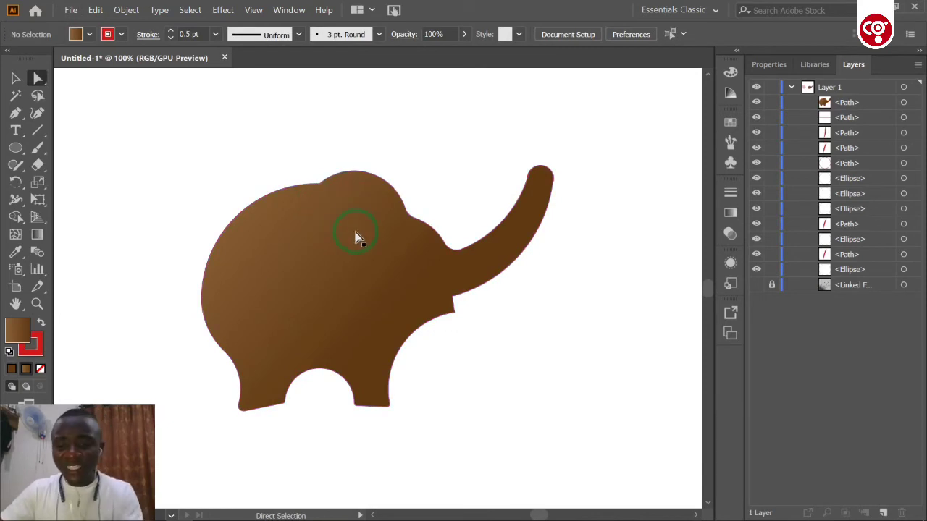
scroll(355, 237, "left", 4)
key("ctrl+minus")
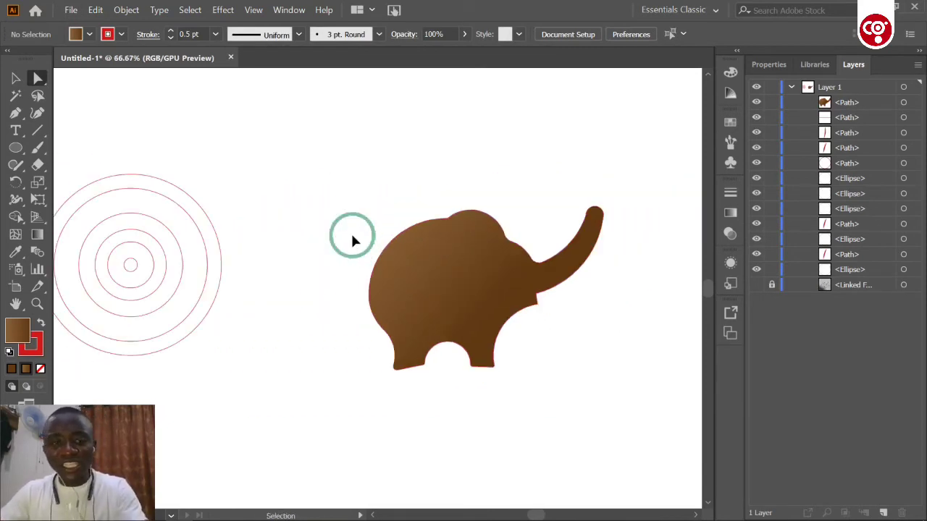
Step: Select the second-smallest concentric red circle as a whole object and drag it onto the elephant's head
left_click(123, 249)
left_click(269, 177)
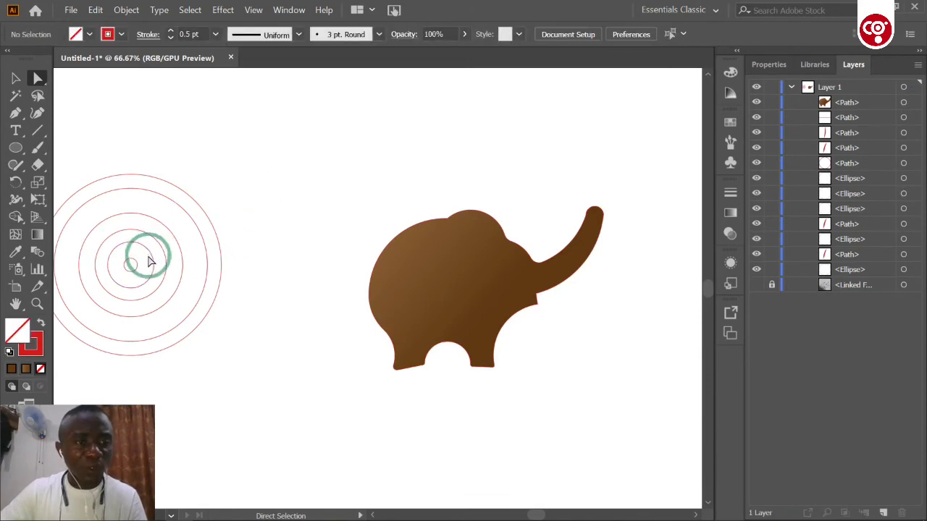
left_click(153, 257)
left_click(12, 78)
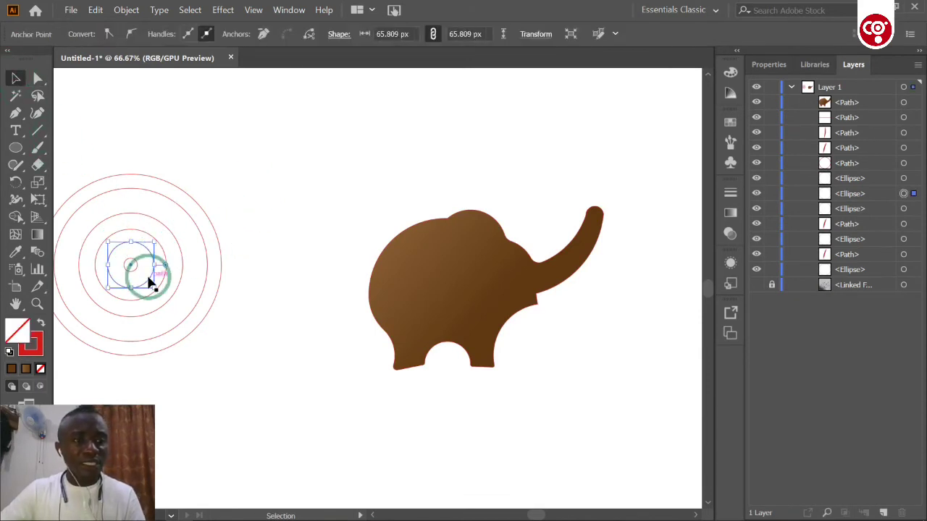
left_click(131, 268)
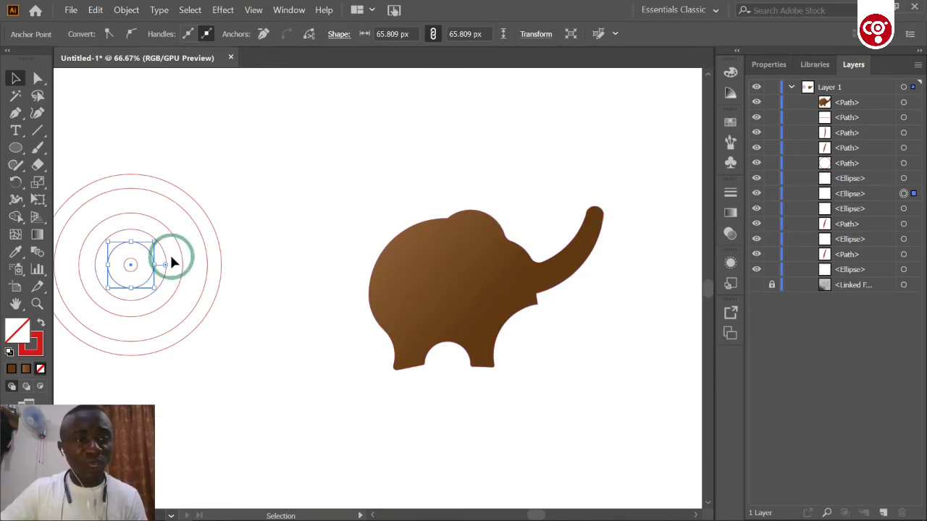
left_click(258, 183)
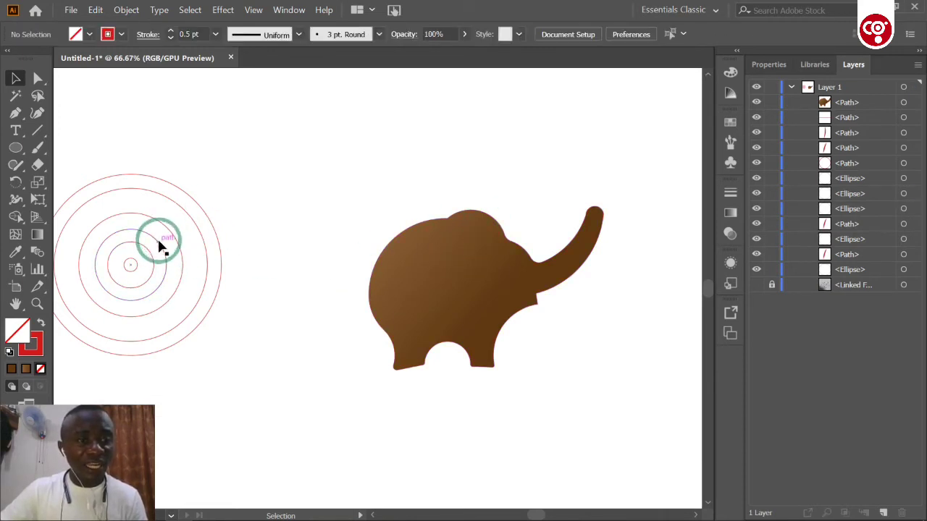
left_click(158, 236)
left_click_drag(130, 267, 471, 251)
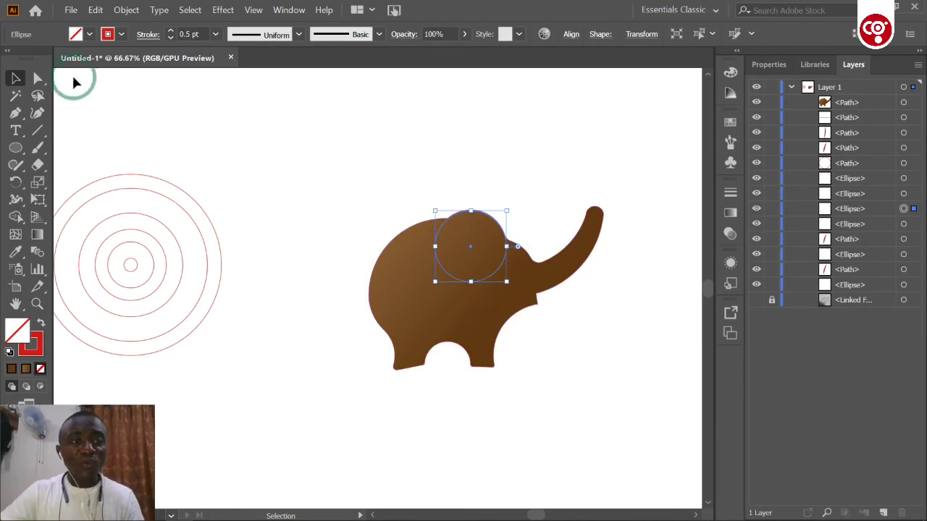
Step: Marquee-select the elephant body and ear circle together, leaving the fill colour picker unchanged
left_click(38, 78)
left_click_drag(316, 176, 651, 390)
left_click(450, 265)
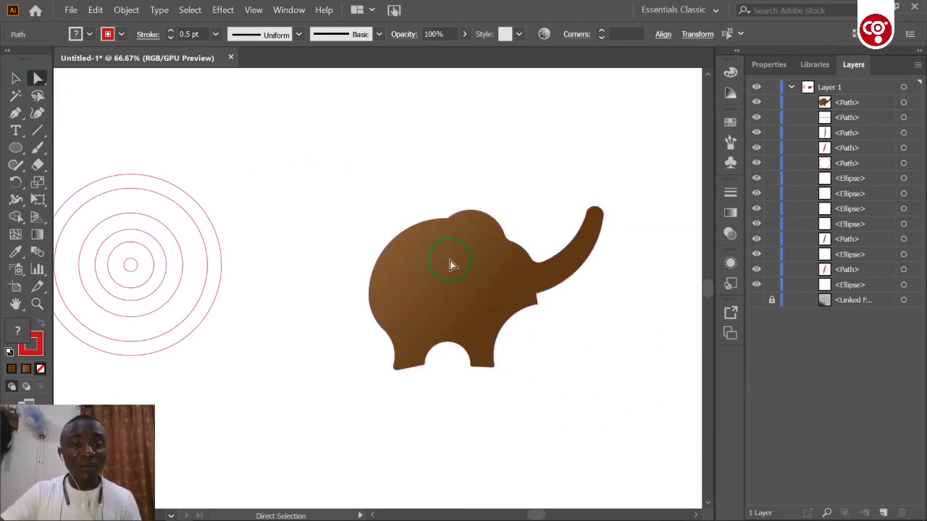
left_click(453, 268)
left_click_drag(325, 181, 655, 427)
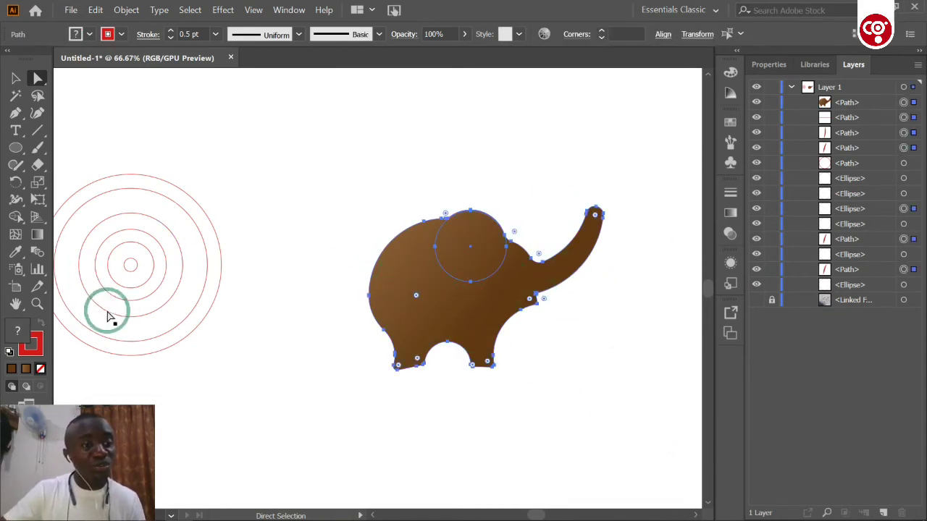
double_click(21, 330)
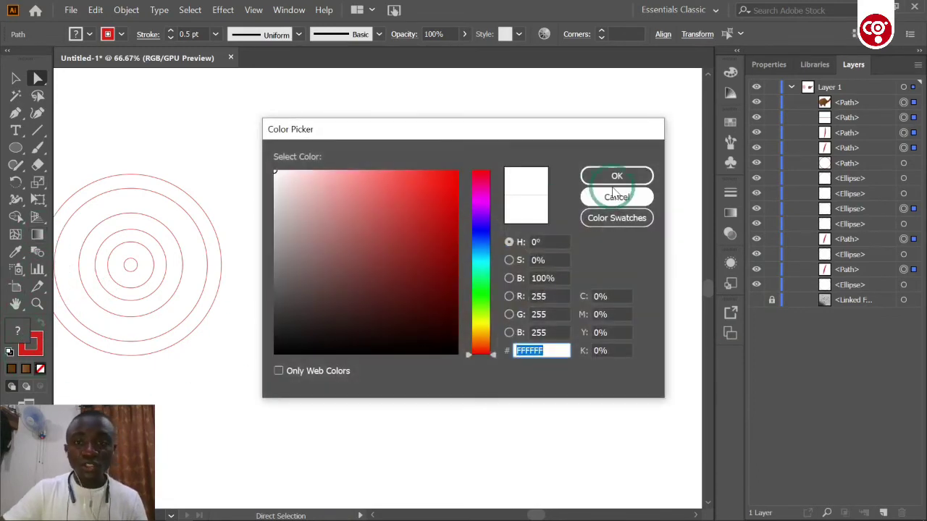
left_click(607, 202)
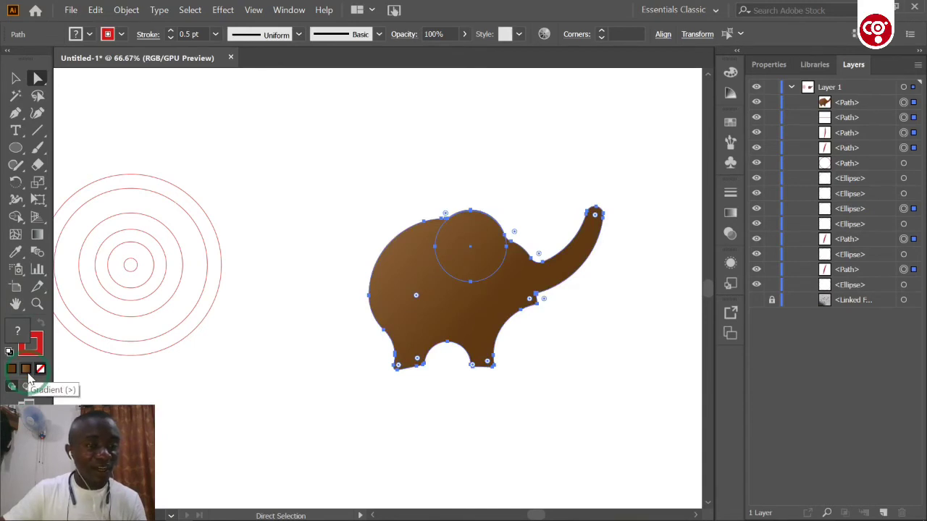
Step: Give the ear ellipse the brown gradient, try Shape Builder on the overlap, then deselect everything
left_click(16, 217)
left_click(26, 370)
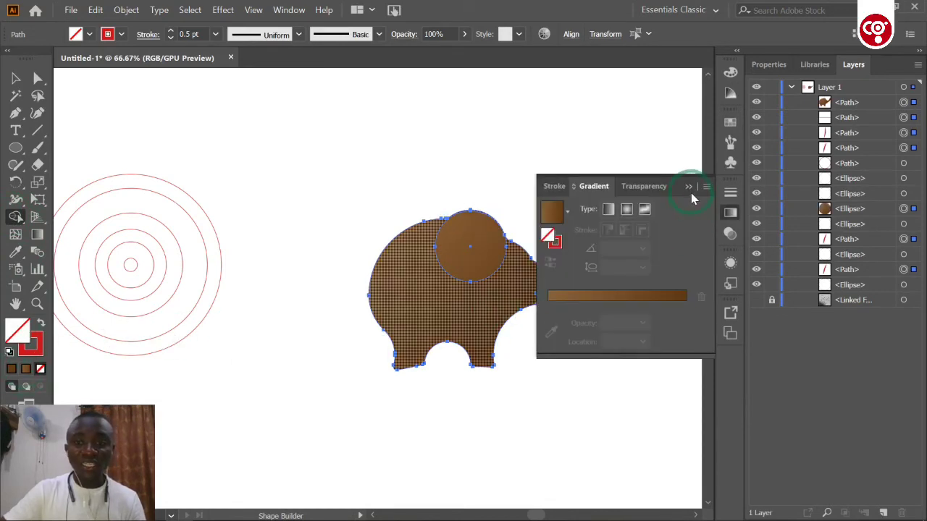
left_click(688, 187)
left_click(445, 265)
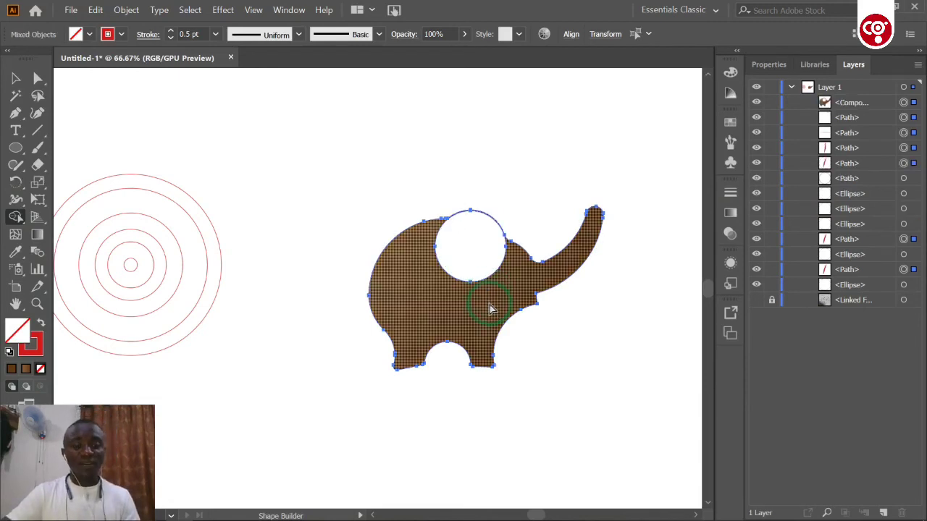
left_click(556, 334)
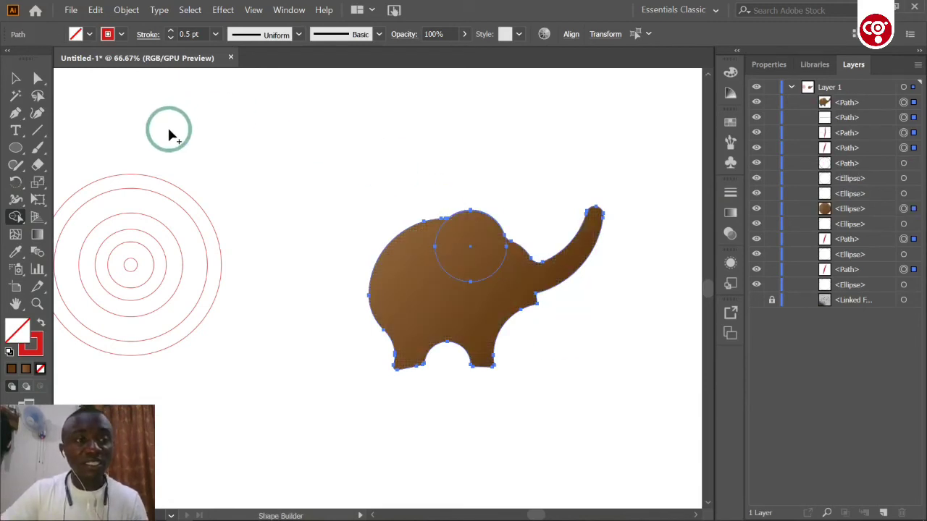
left_click(16, 79)
left_click(420, 244)
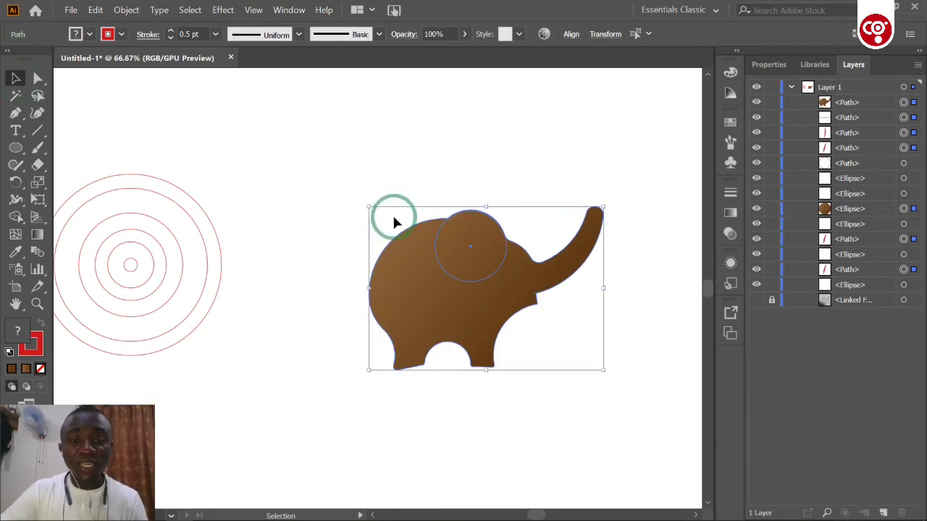
left_click(38, 78)
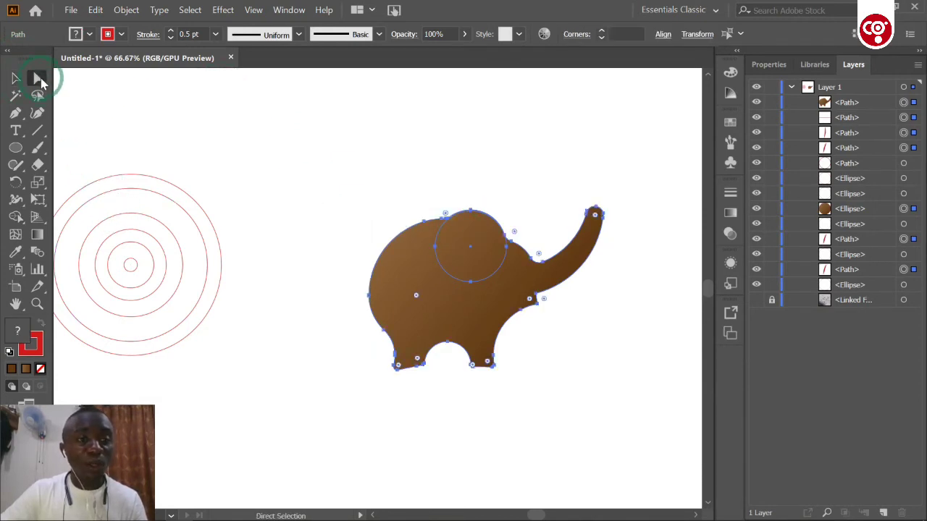
left_click(537, 141)
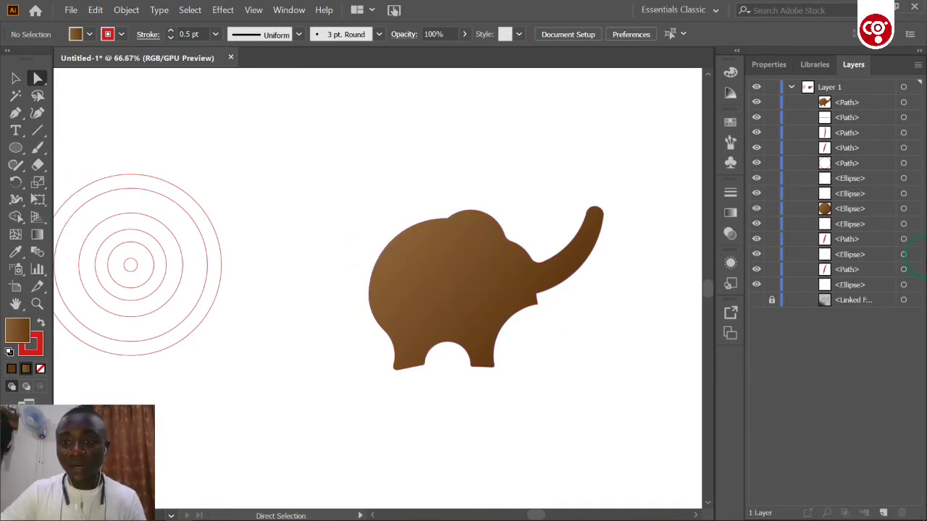
Step: Select the ear ellipse in the Layers panel, test-move the body away, undo, and deselect
left_click(798, 210)
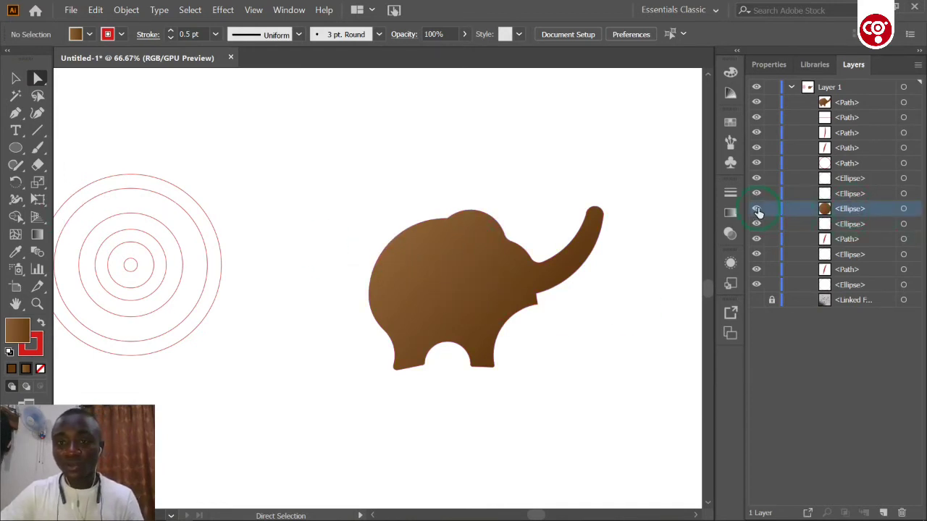
left_click(904, 209)
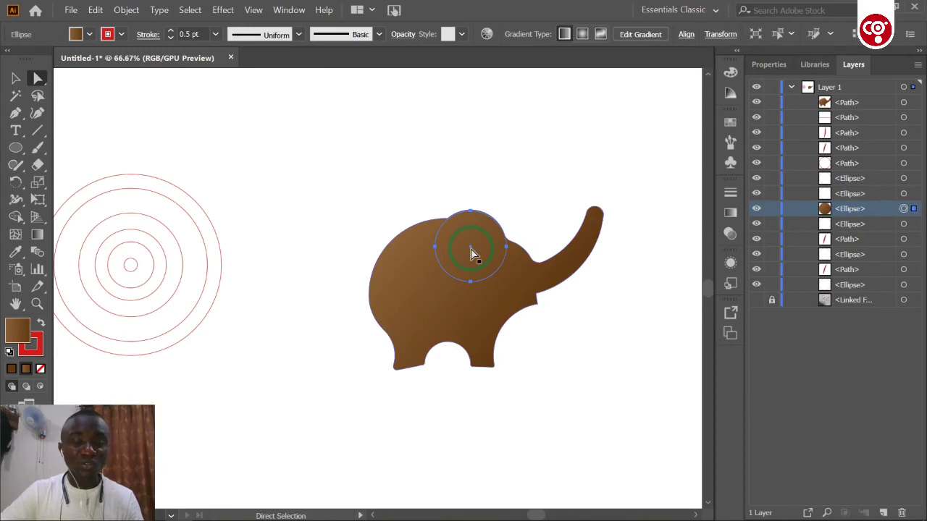
left_click_drag(472, 254, 298, 190)
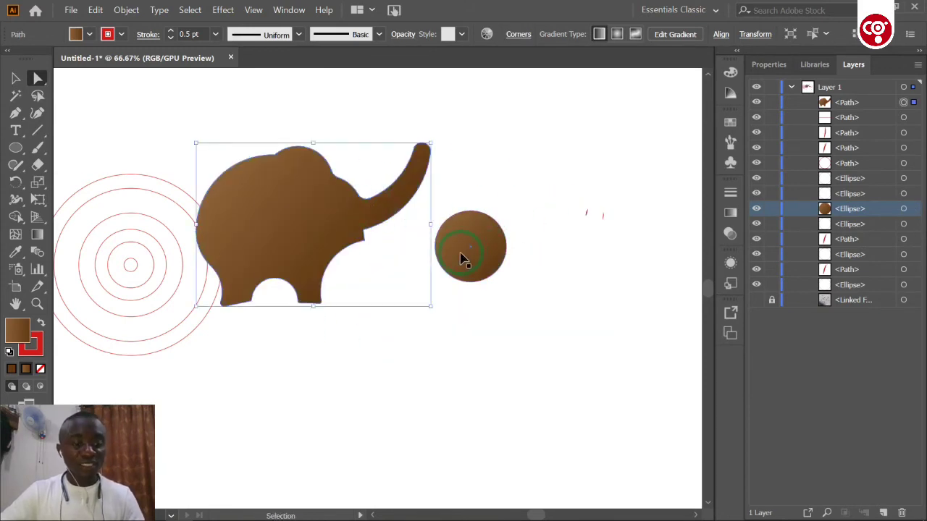
key("ctrl+z")
left_click(511, 313)
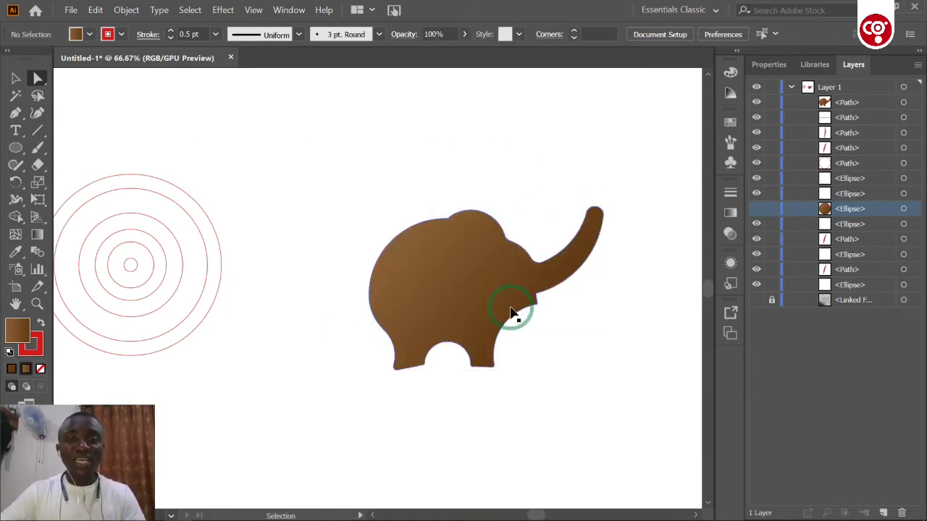
left_click(550, 318)
left_click(469, 273)
left_click(479, 282)
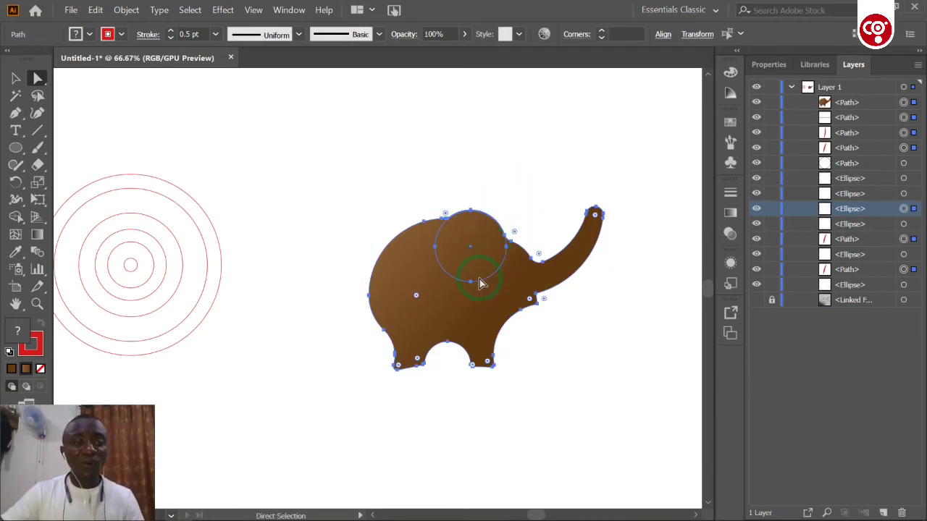
left_click(503, 151)
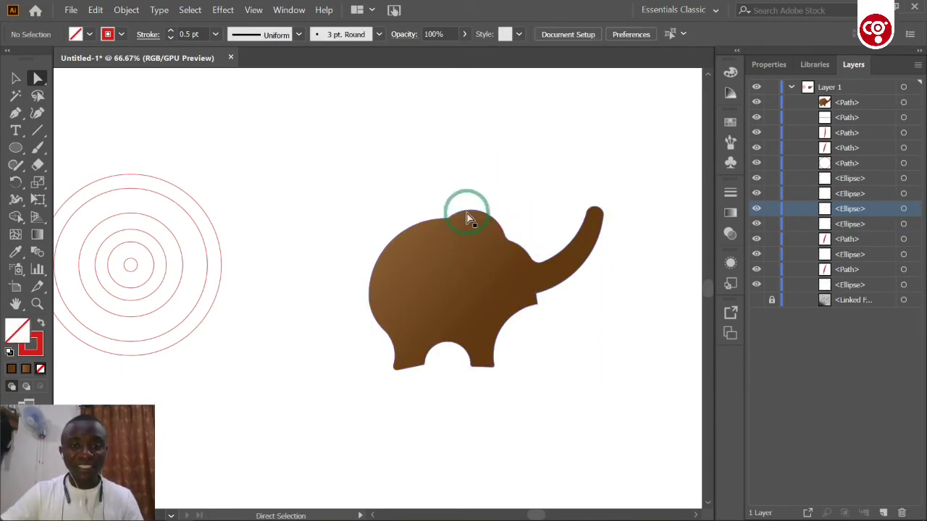
Step: Move the ear circle above the elephant, then back over the head's rounded top, nudged slightly upward
left_click(915, 210)
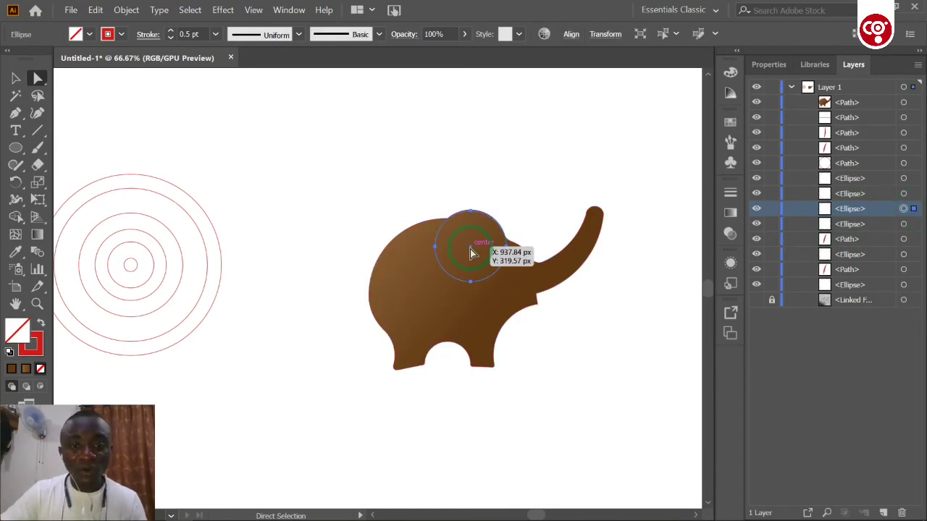
left_click_drag(470, 249, 489, 152)
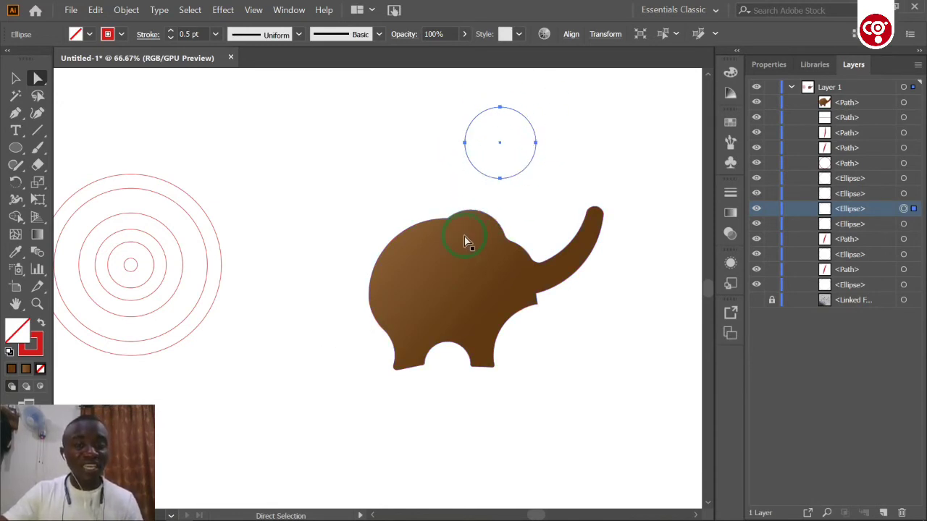
left_click_drag(502, 145, 470, 246)
left_click_drag(470, 250, 471, 251)
scroll(561, 258, "up", 3)
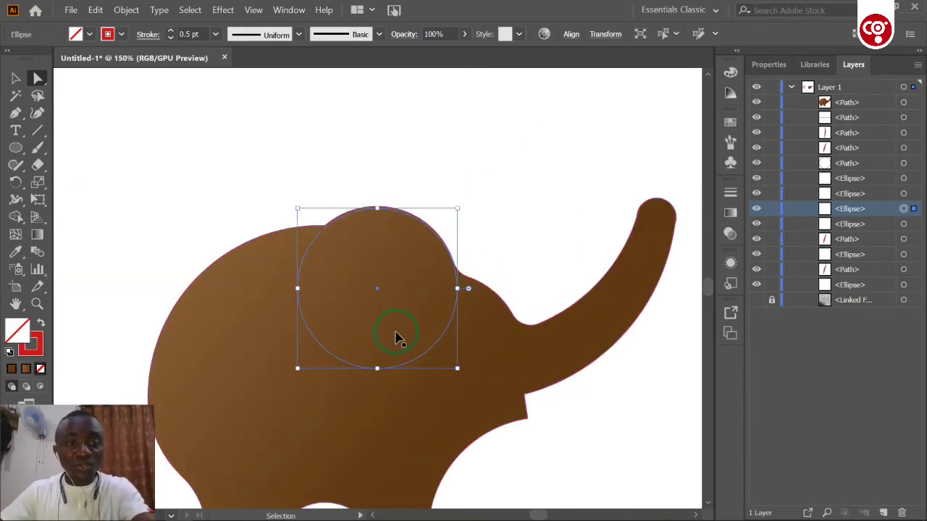
left_click_drag(379, 290, 377, 288)
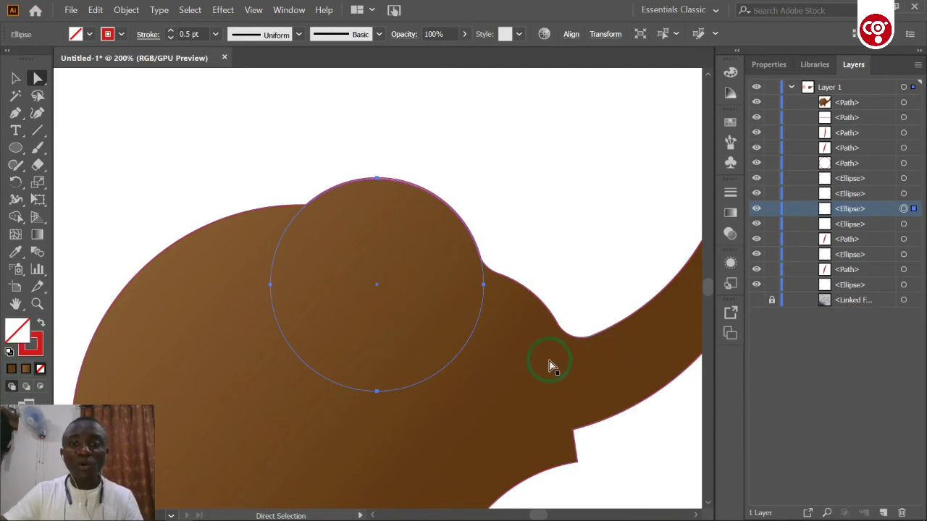
Step: Fill the ear circle with the brown gradient and redraw it from upper left to lower right
left_click(26, 370)
left_click(689, 186)
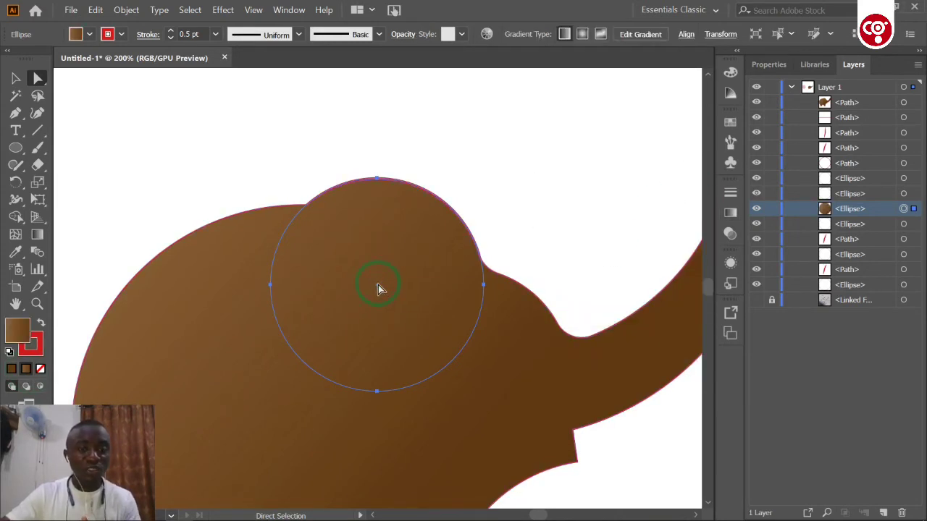
left_click(37, 236)
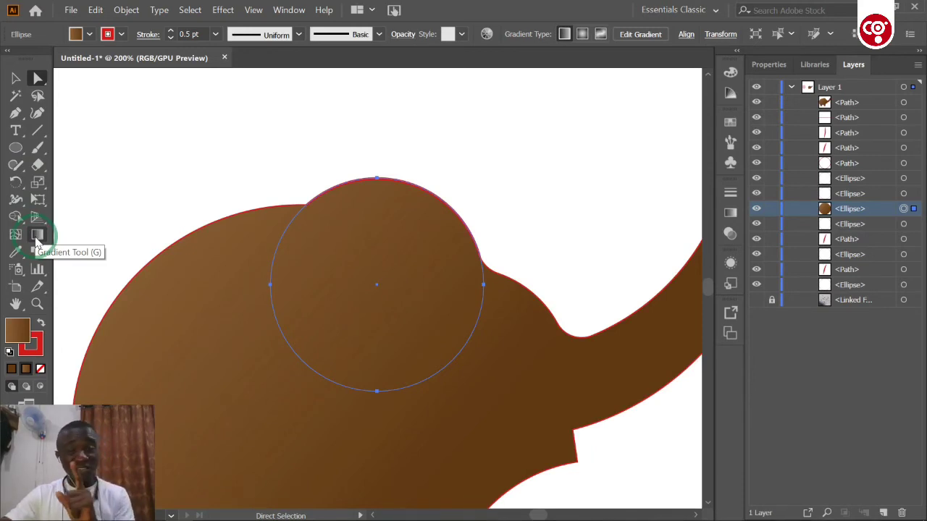
left_click(37, 234)
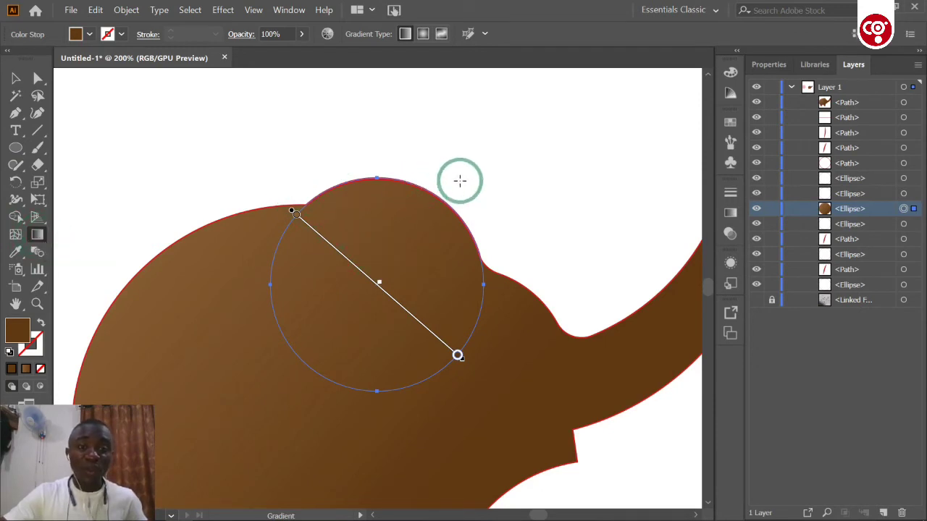
left_click_drag(459, 180, 280, 339)
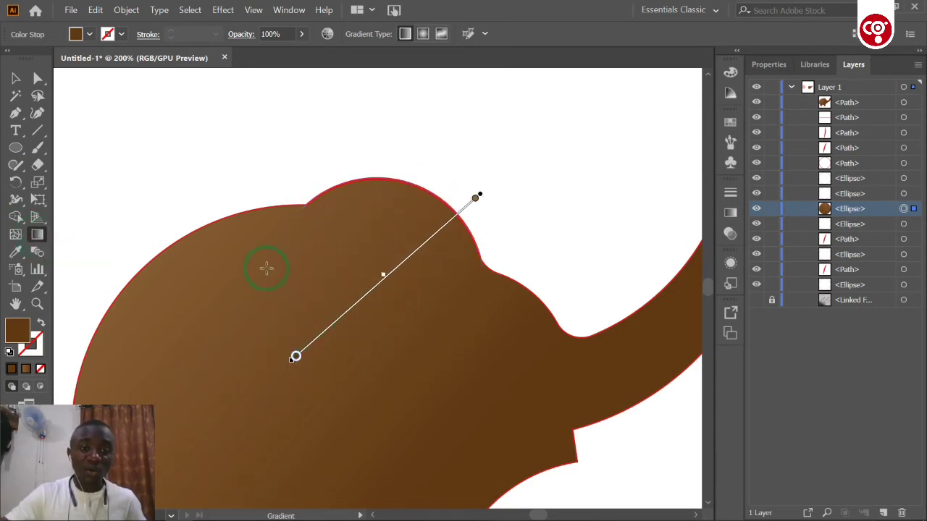
mouse_move(252, 176)
left_mouse_down()
mouse_move(427, 353)
mouse_move(474, 370)
left_mouse_up()
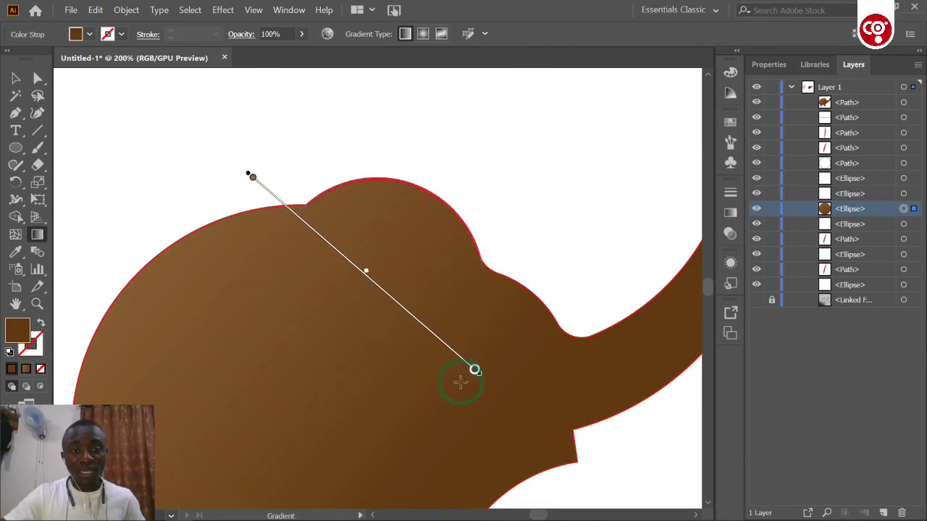
Step: Move the ear circle up-right, re-angle its gradient to shade from upper right, then return it over the head
left_click(38, 78)
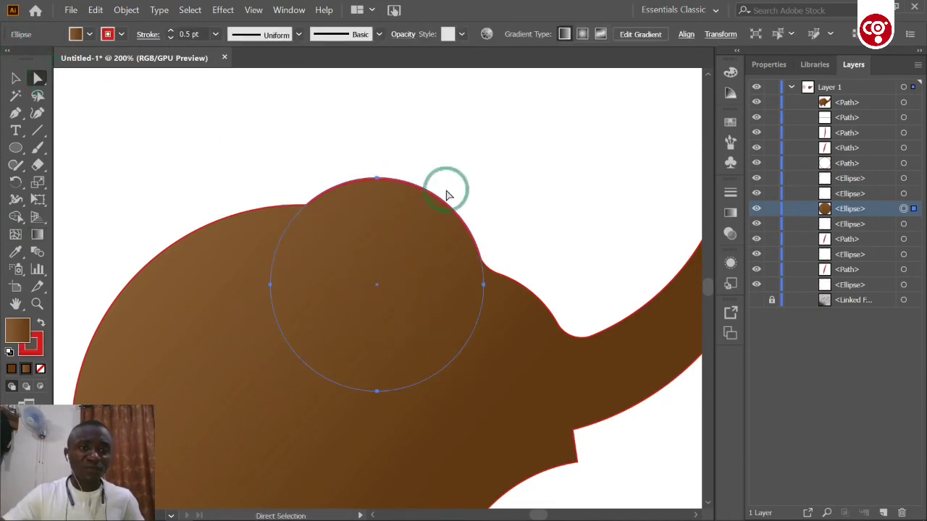
left_click_drag(377, 285, 567, 164)
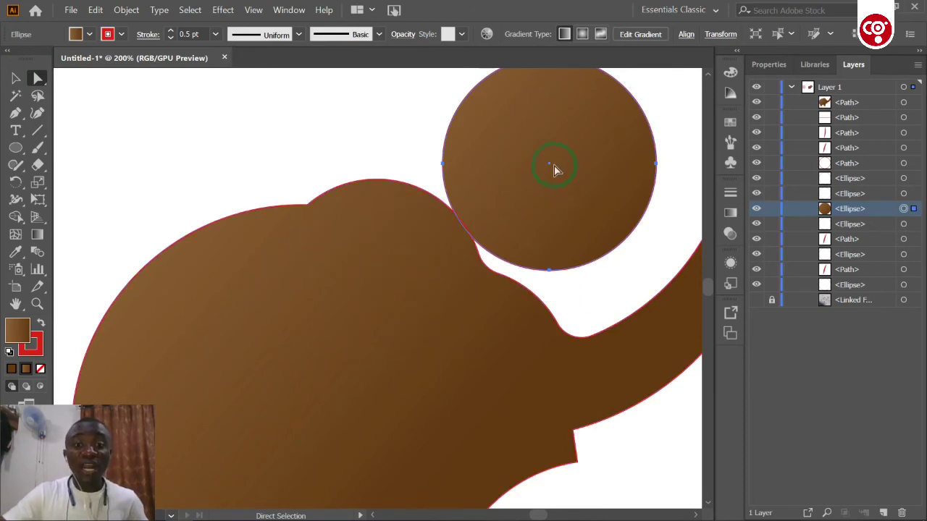
left_click(37, 234)
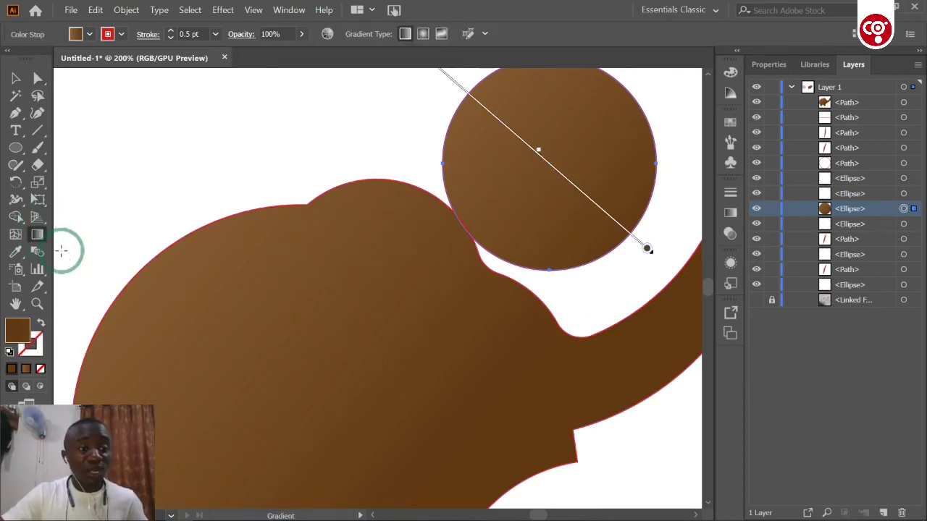
mouse_move(461, 92)
left_mouse_down()
mouse_move(528, 165)
mouse_move(598, 222)
mouse_move(609, 213)
left_mouse_up()
mouse_move(648, 120)
left_mouse_down()
mouse_move(480, 181)
mouse_move(464, 201)
left_mouse_up()
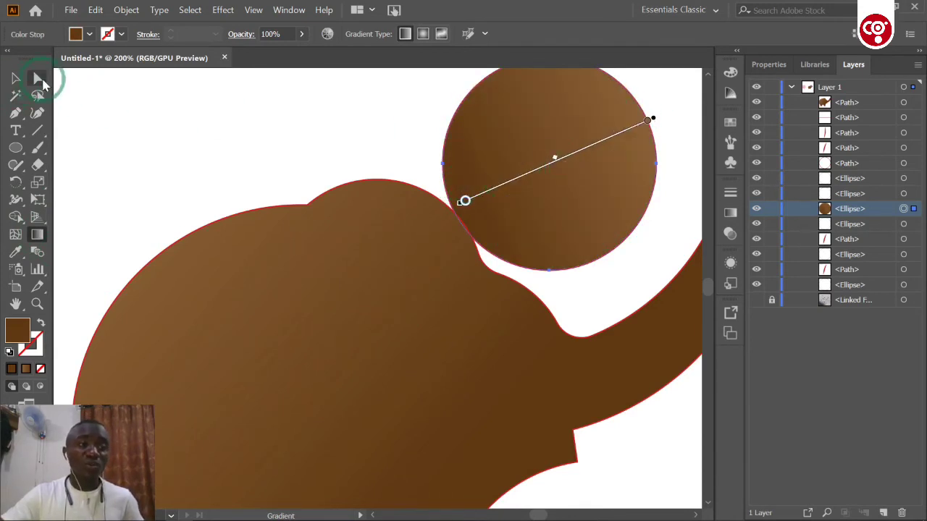
left_click(38, 78)
left_click_drag(545, 167, 378, 292)
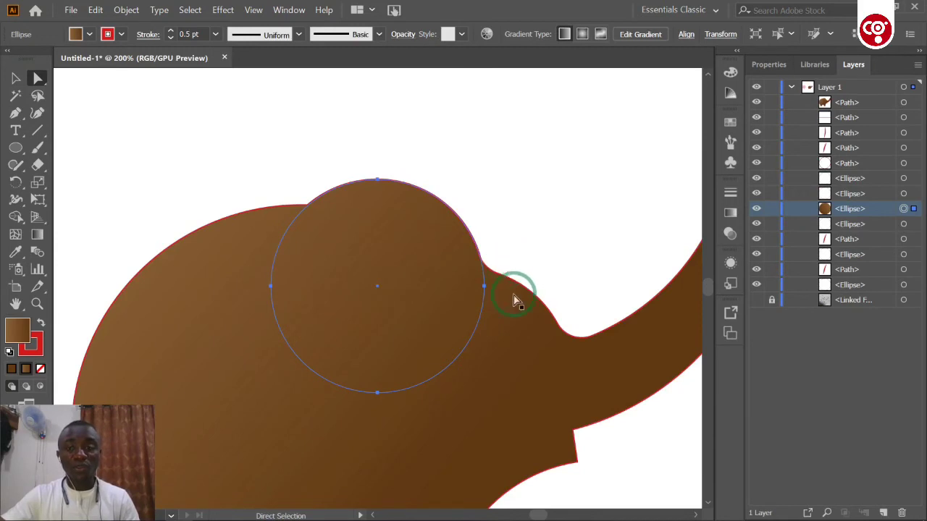
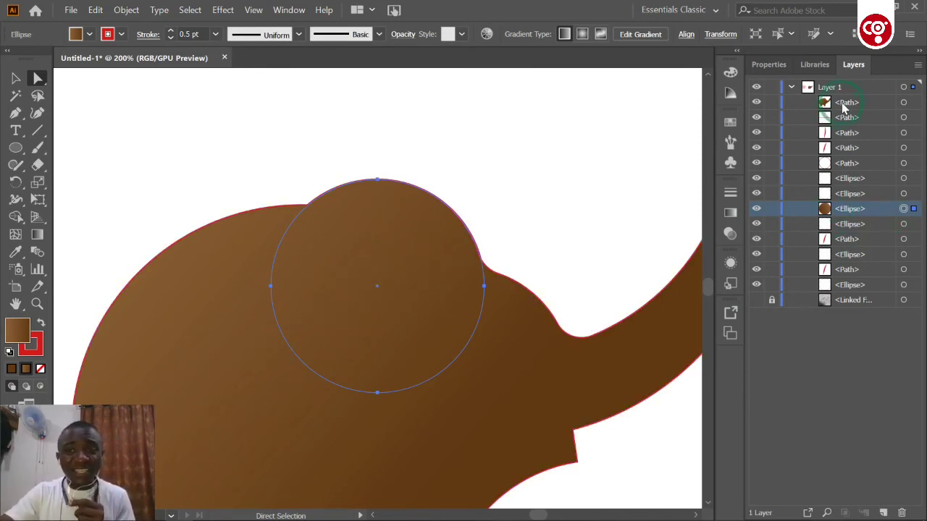
Step: Move the head Ellipse above the body path in Layers and Bring to Front
left_click(909, 103)
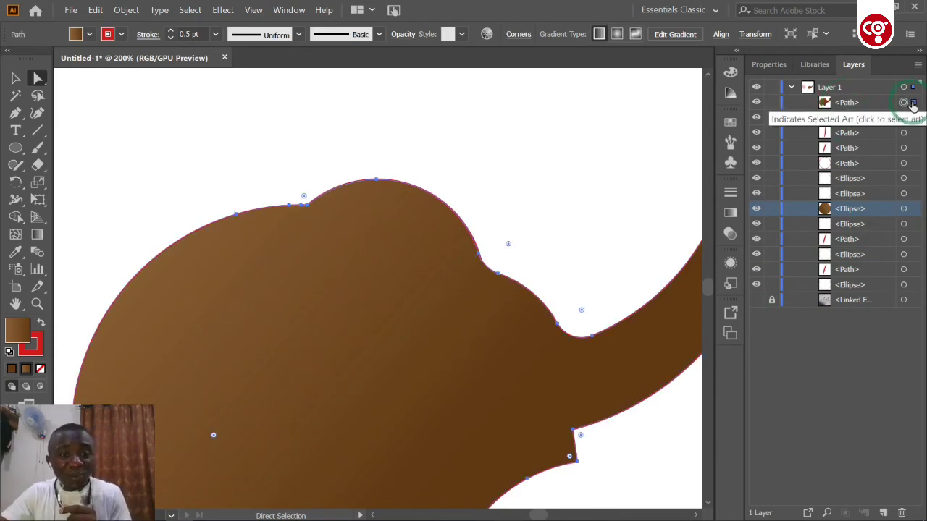
left_click(903, 208)
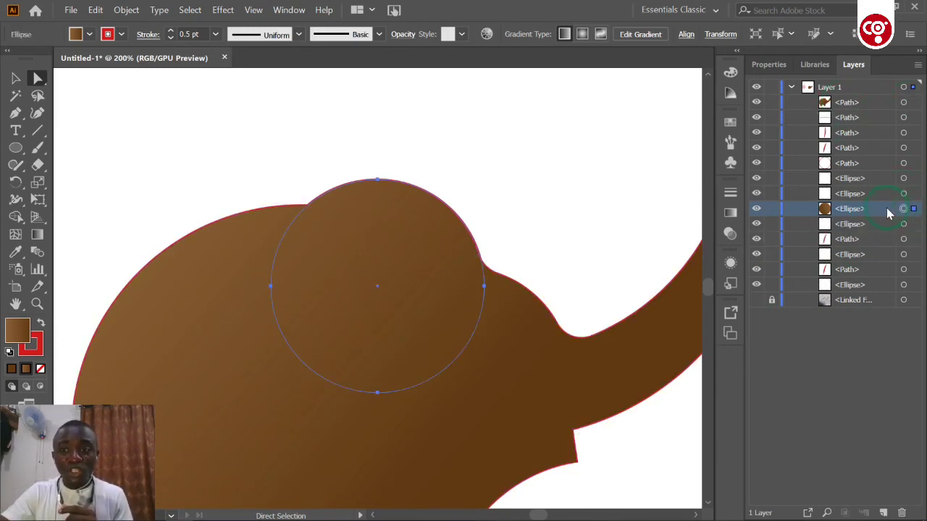
left_click_drag(871, 209, 865, 97)
left_click(405, 289)
right_click(331, 271)
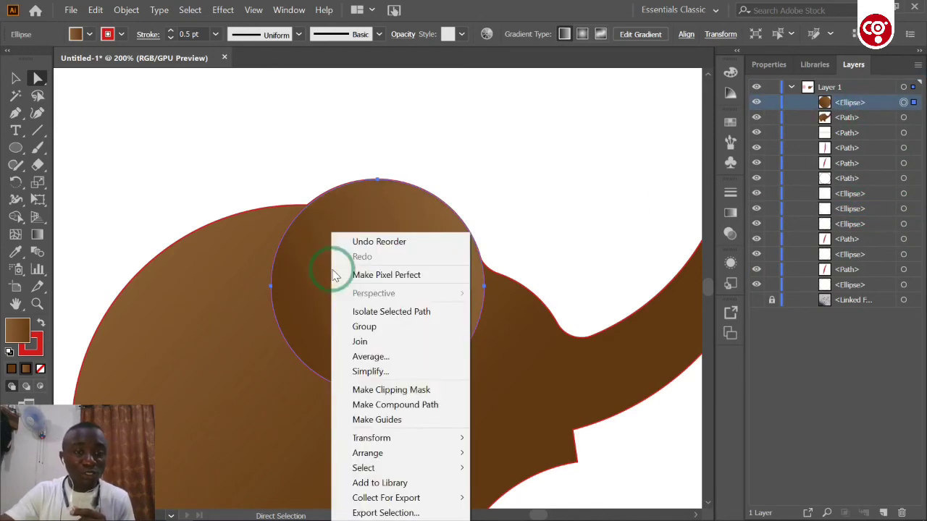
mouse_move(407, 456)
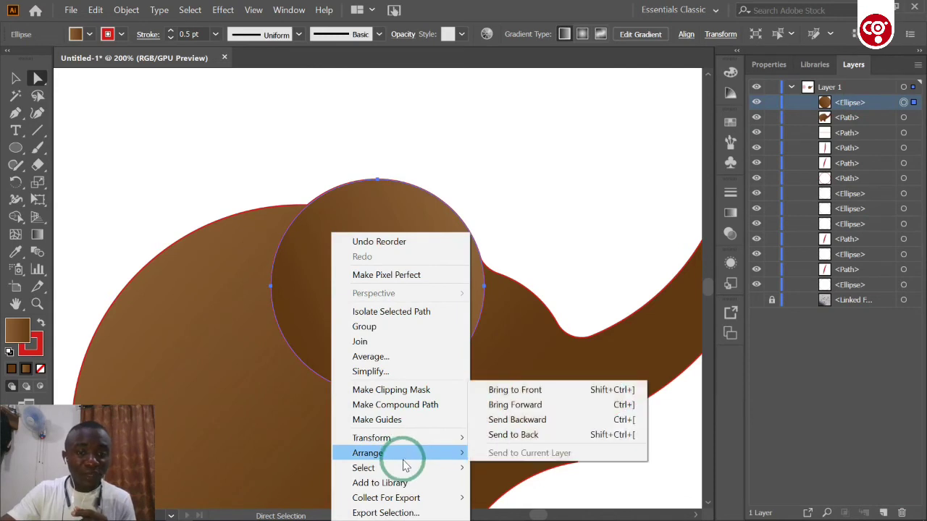
left_click(508, 390)
key("ctrl+minus")
key("ctrl+minus")
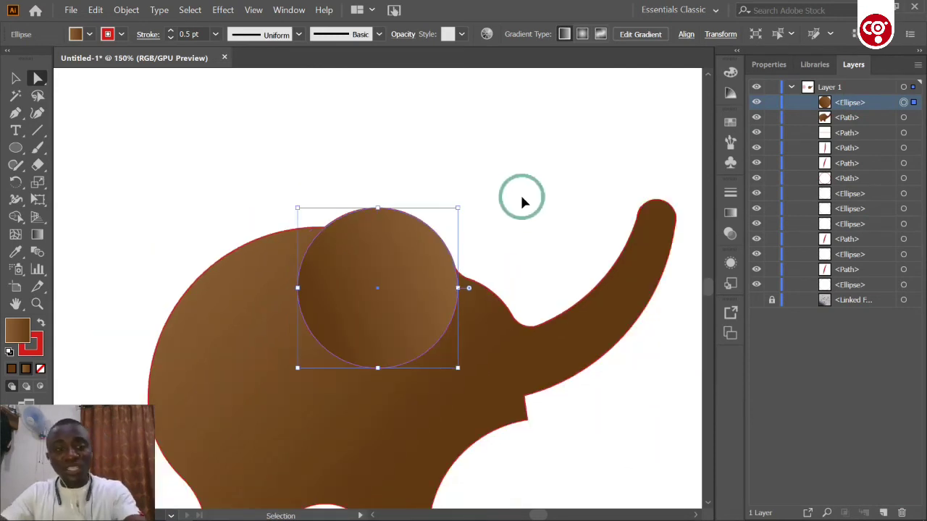
left_click(472, 187)
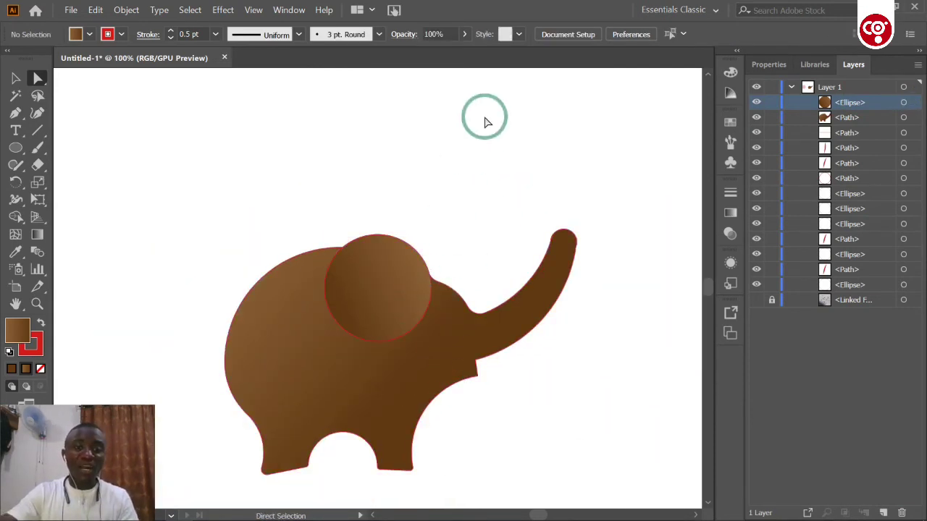
Step: Set the head circle's stroke to None
left_click(360, 307)
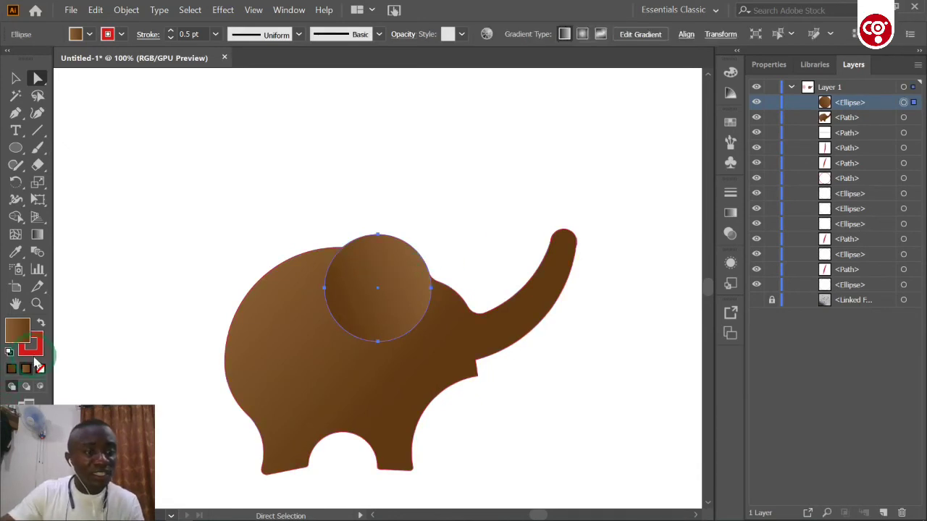
left_click(40, 368)
left_click(379, 181)
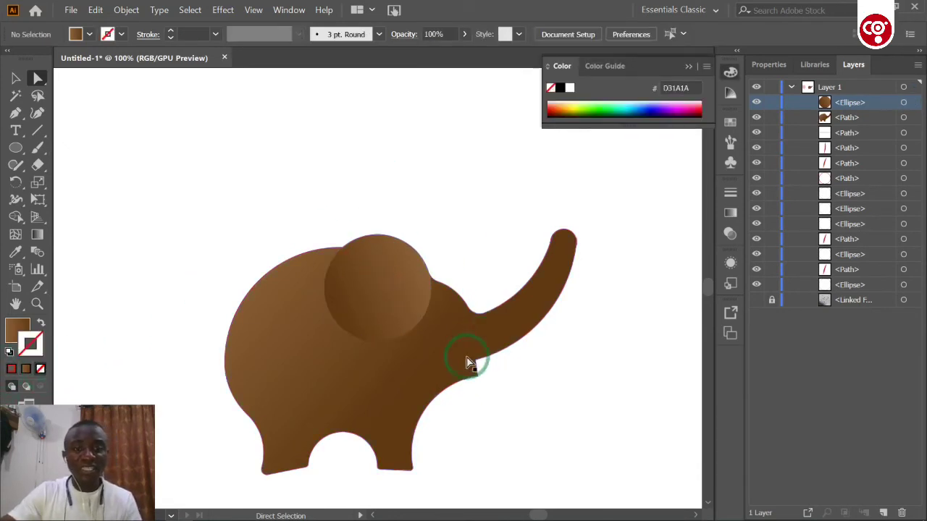
Step: Redraw the head's brown gradient diagonally, lighter at the upper-left, using the Gradient tool
left_click(371, 278)
key("ctrl+minus")
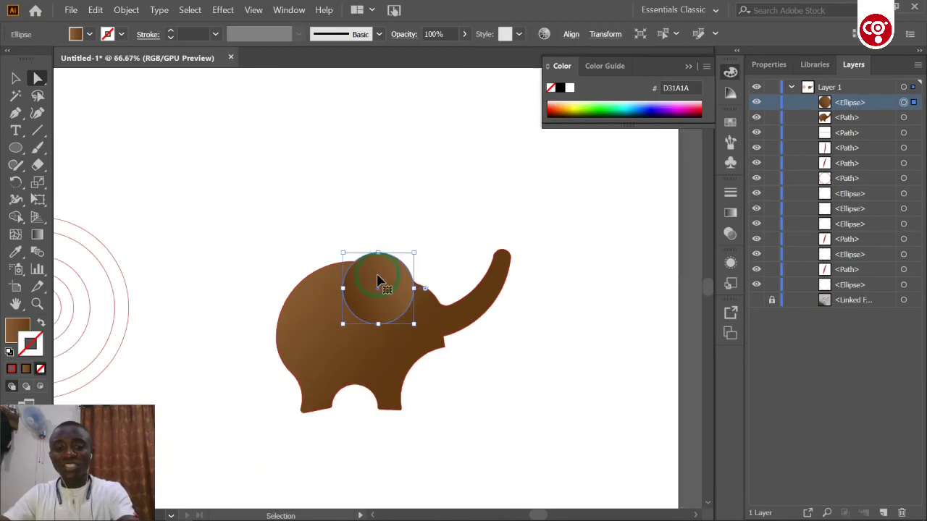
key("a")
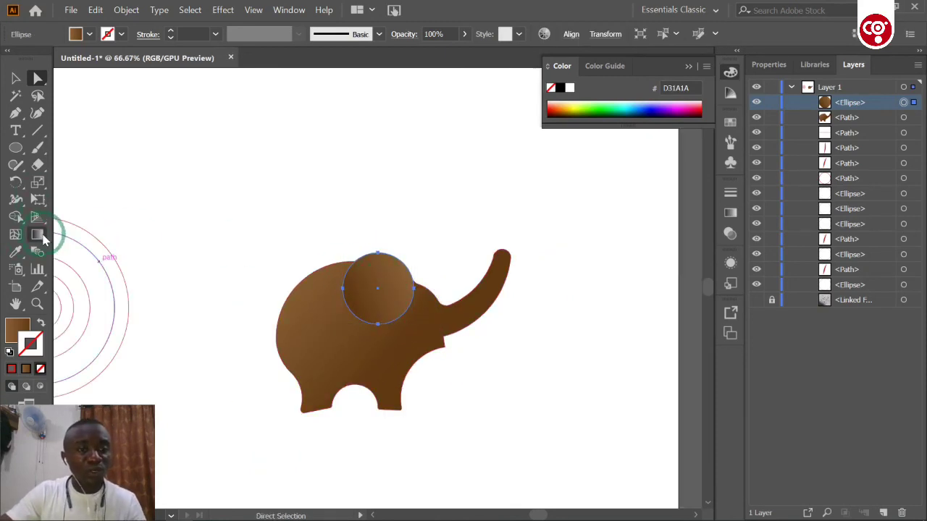
left_click(38, 235)
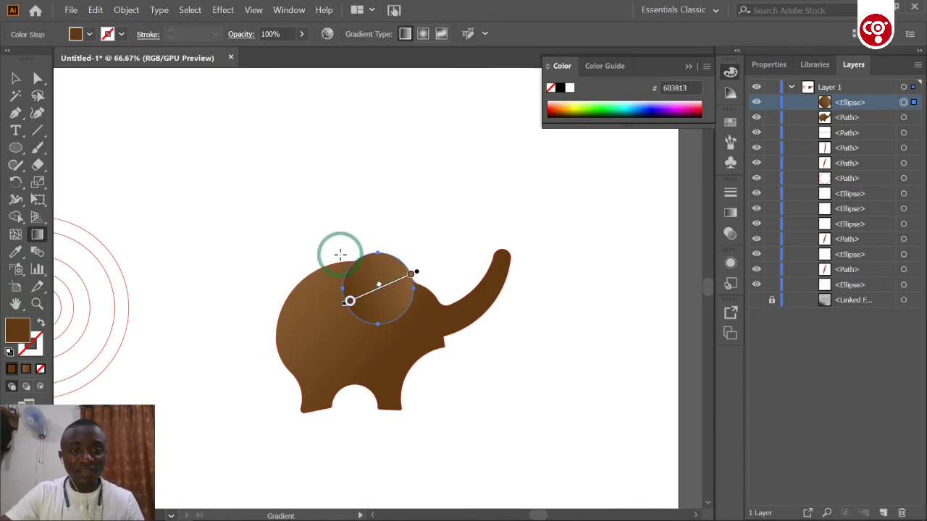
left_click_drag(341, 254, 408, 327)
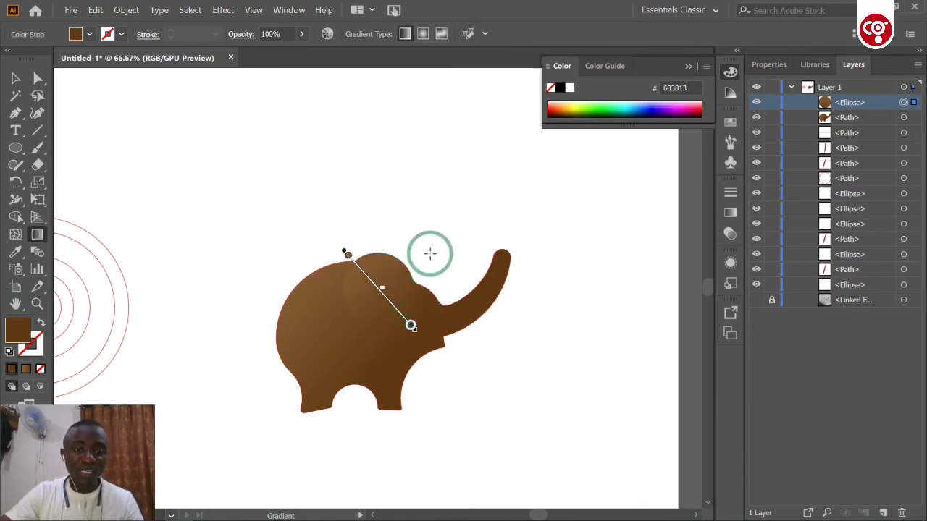
left_click_drag(433, 252, 342, 307)
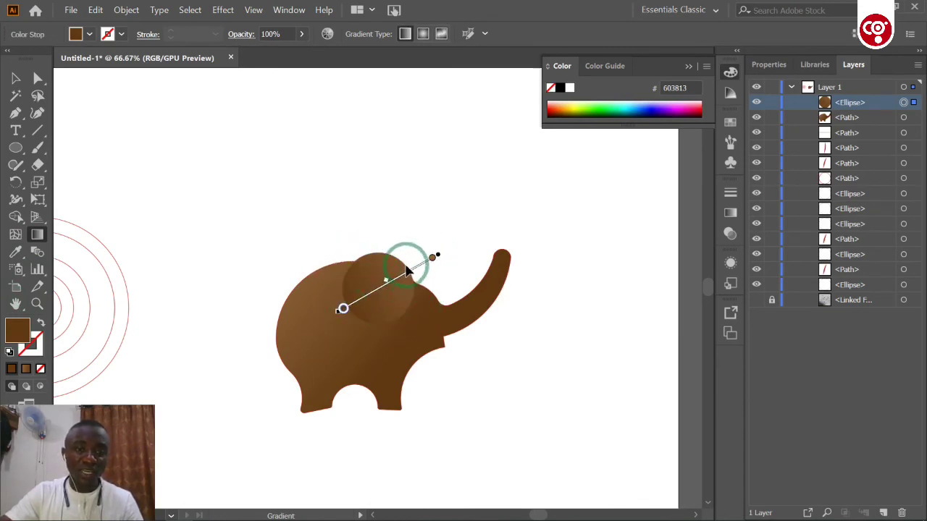
left_click_drag(426, 268, 346, 291)
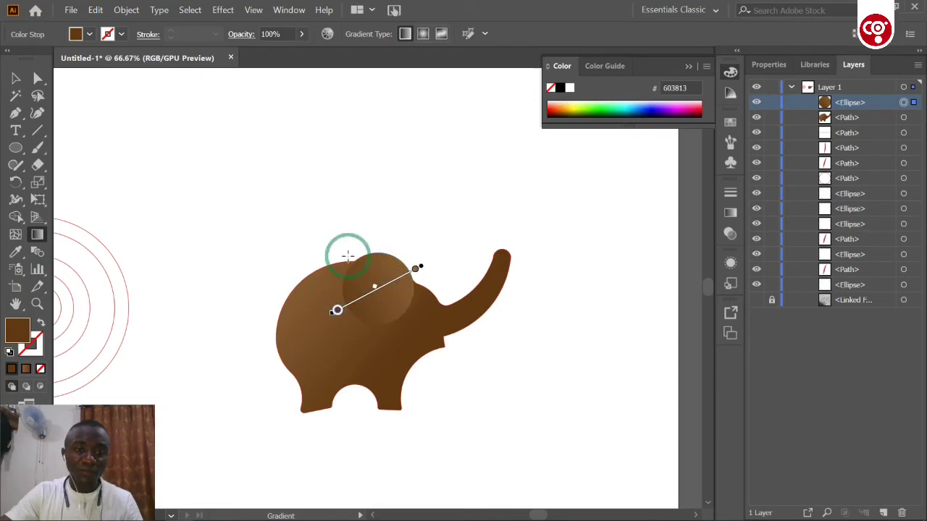
left_click_drag(347, 253, 411, 323)
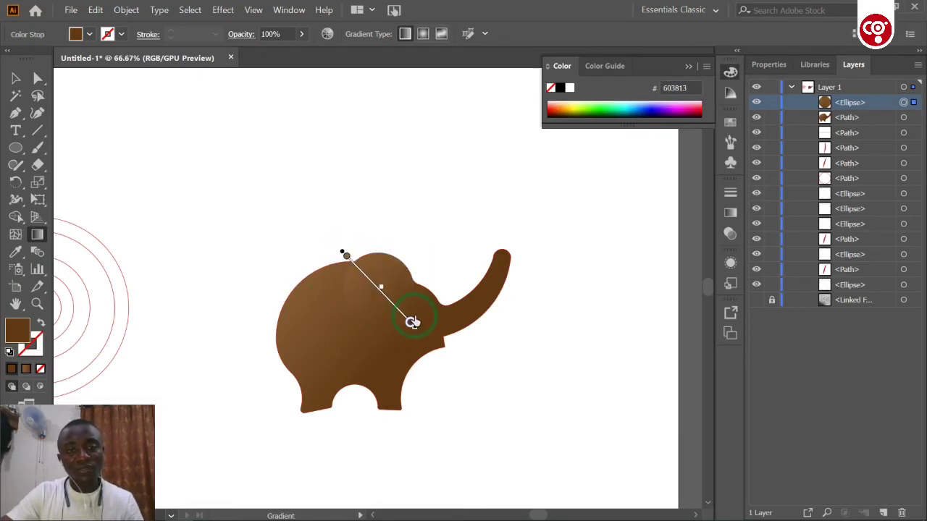
mouse_move(325, 263)
left_mouse_down()
mouse_move(389, 307)
mouse_move(426, 314)
left_mouse_up()
left_click_drag(318, 289, 422, 311)
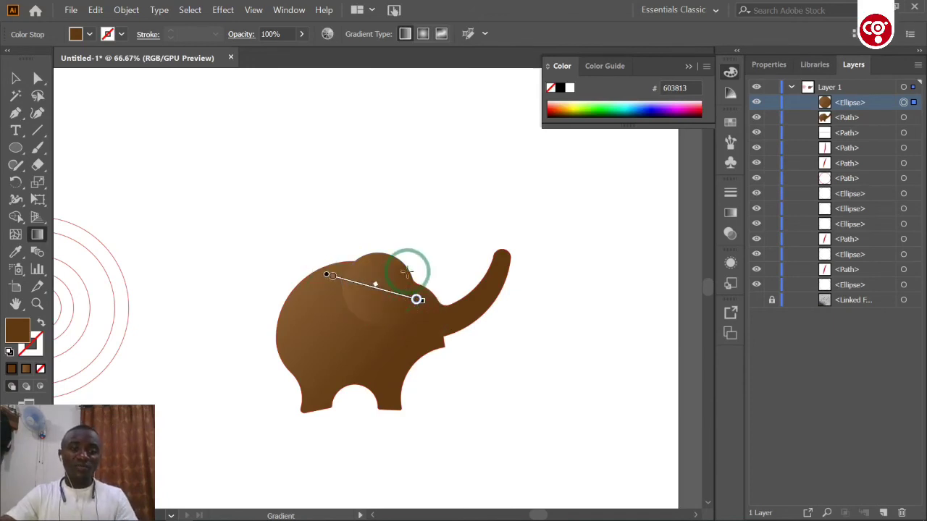
left_click_drag(327, 320, 410, 281)
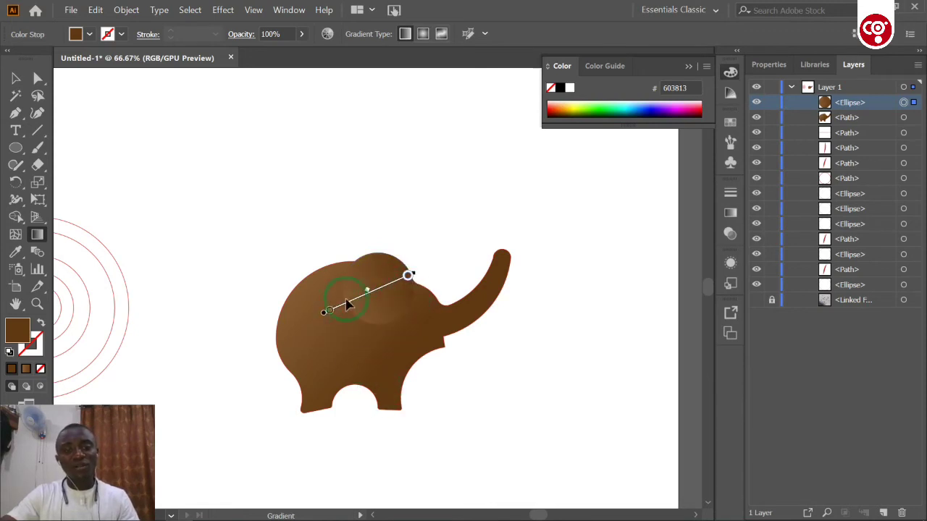
key("a")
left_click(451, 207)
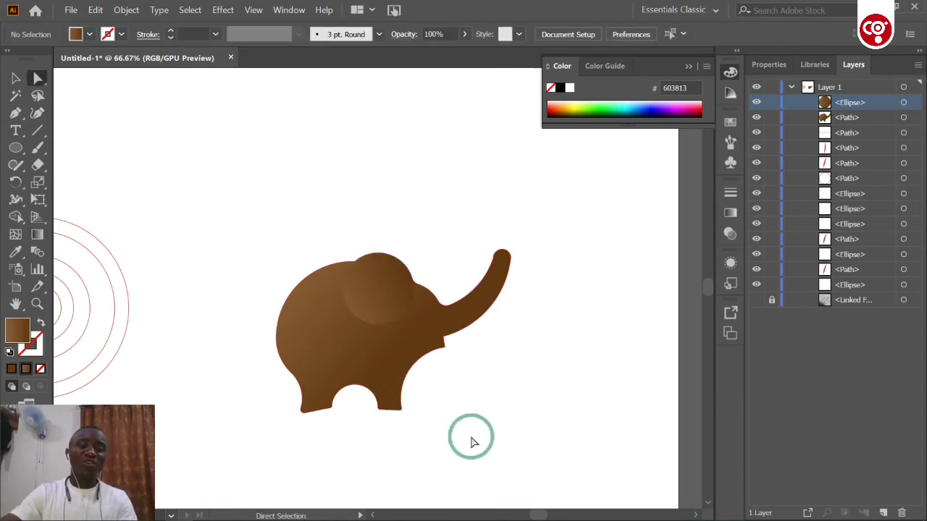
Step: Redrag the head gradient shallower, from its upper-left toward the trunk
left_click(367, 357)
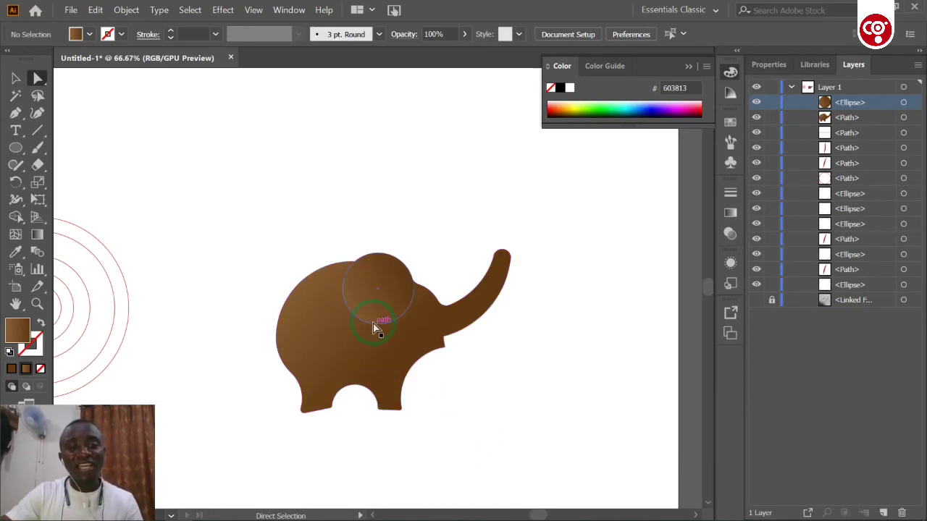
left_click(371, 287)
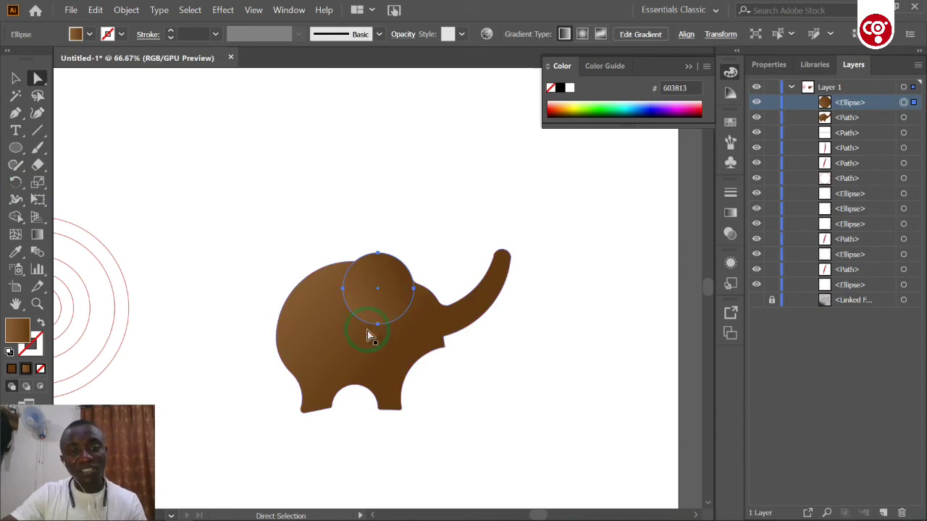
left_click(35, 219)
left_click(36, 234)
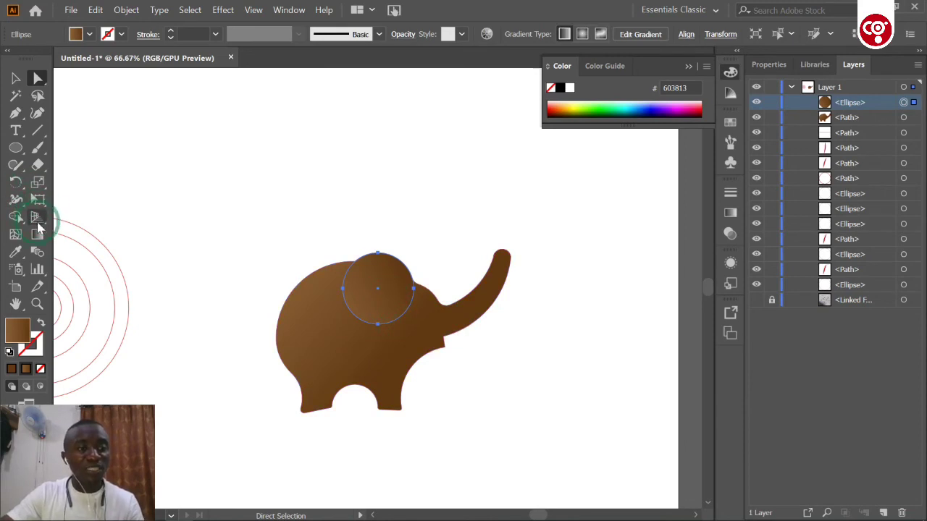
left_click(349, 279)
left_click_drag(325, 274, 411, 298)
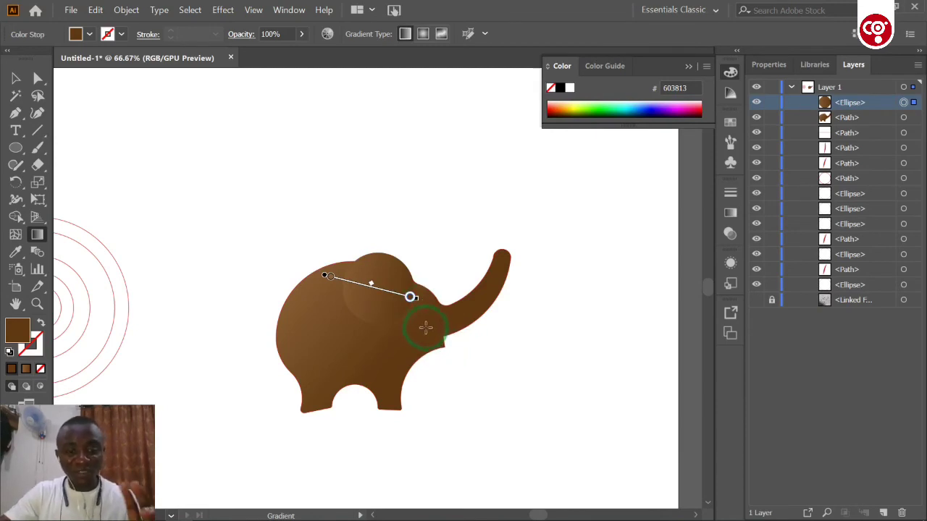
key("a")
left_click(448, 217)
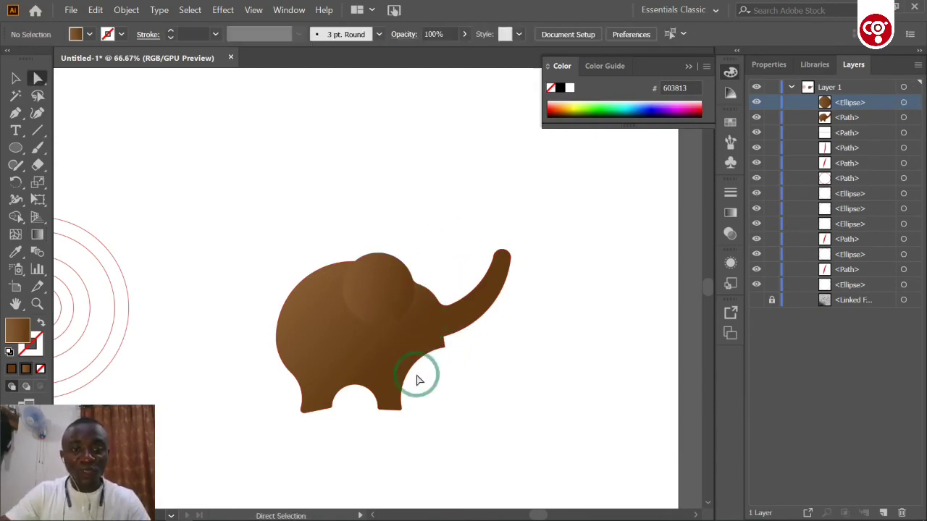
left_click(407, 352)
Step: Re-angle the elephant body's gradient to run from its left side across the body
left_click(37, 233)
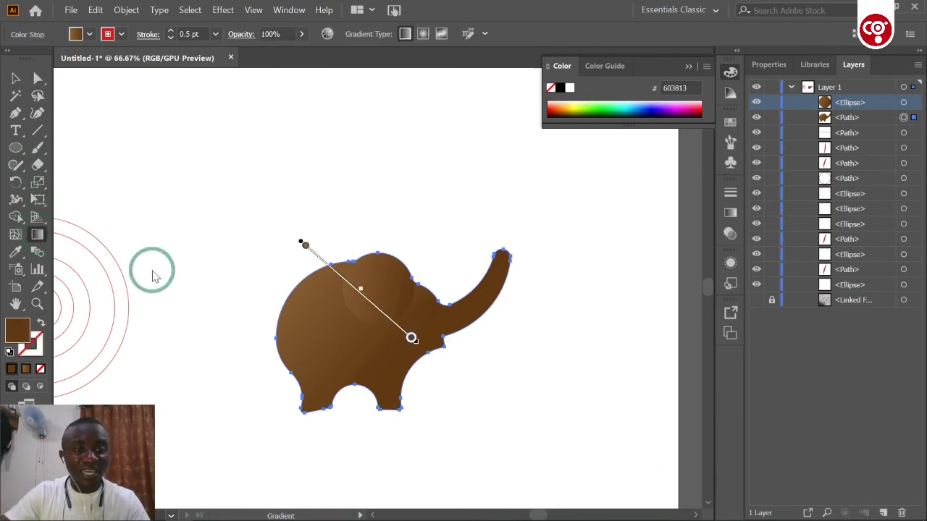
left_click_drag(287, 272, 455, 316)
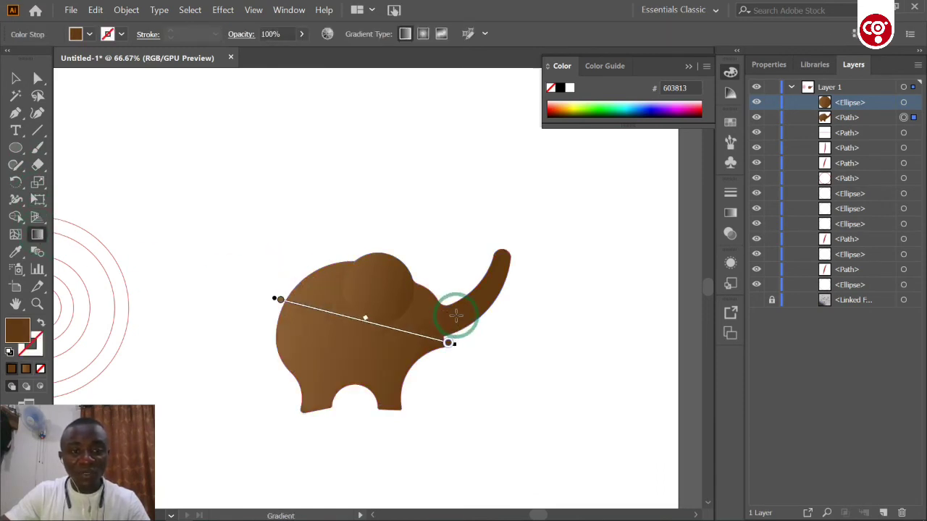
left_click_drag(259, 265, 419, 303)
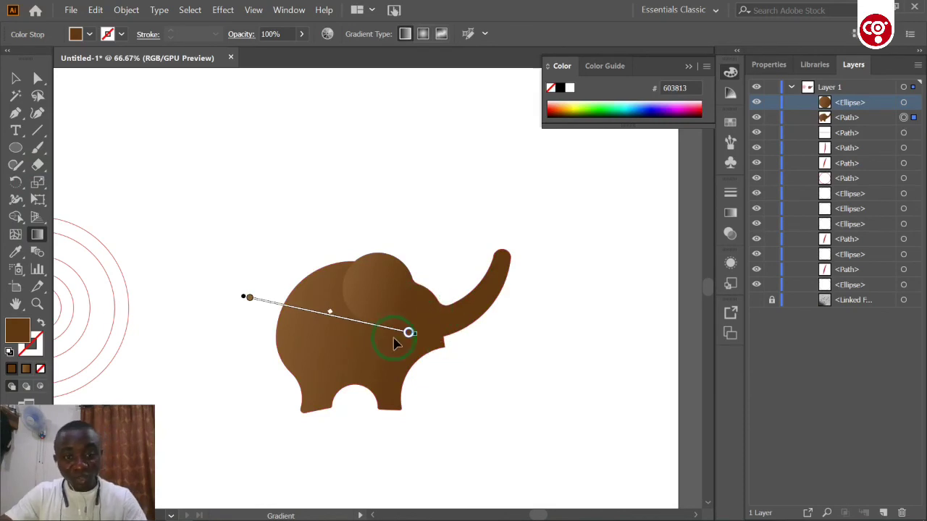
key("a")
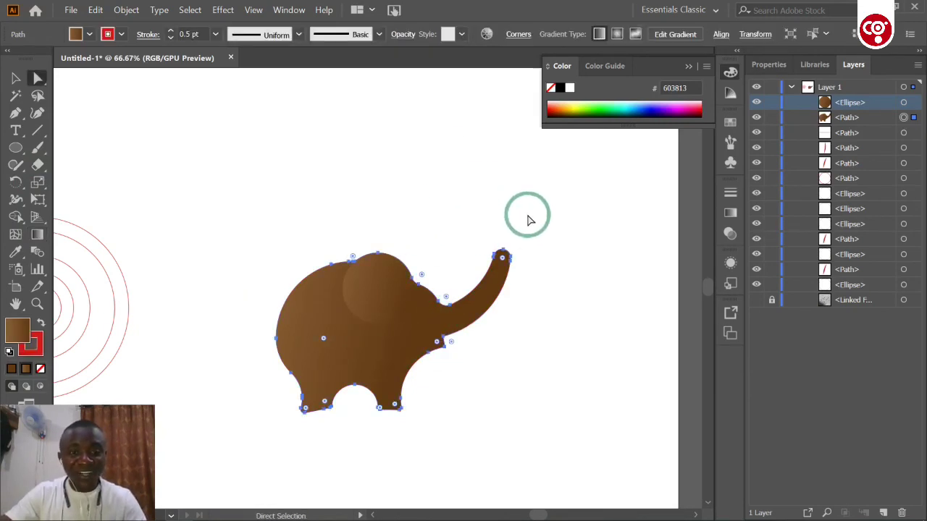
left_click(457, 362)
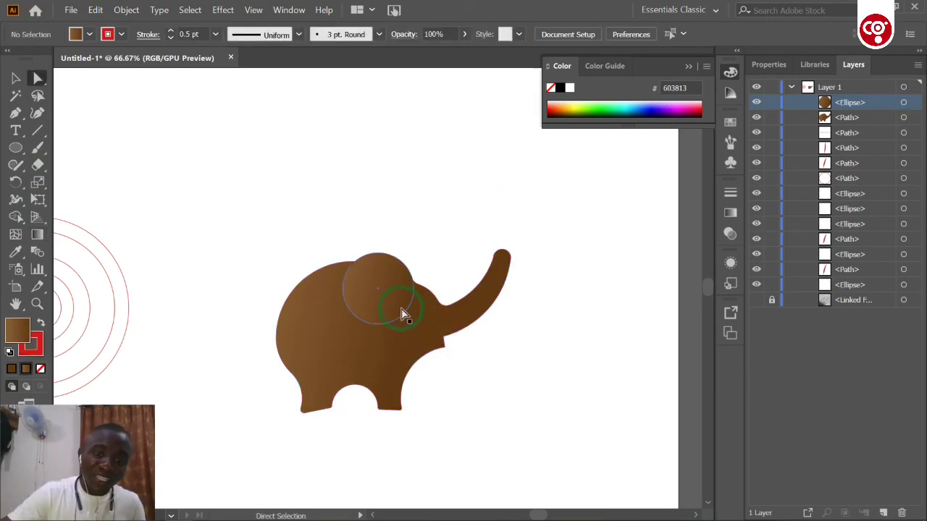
left_click(362, 349)
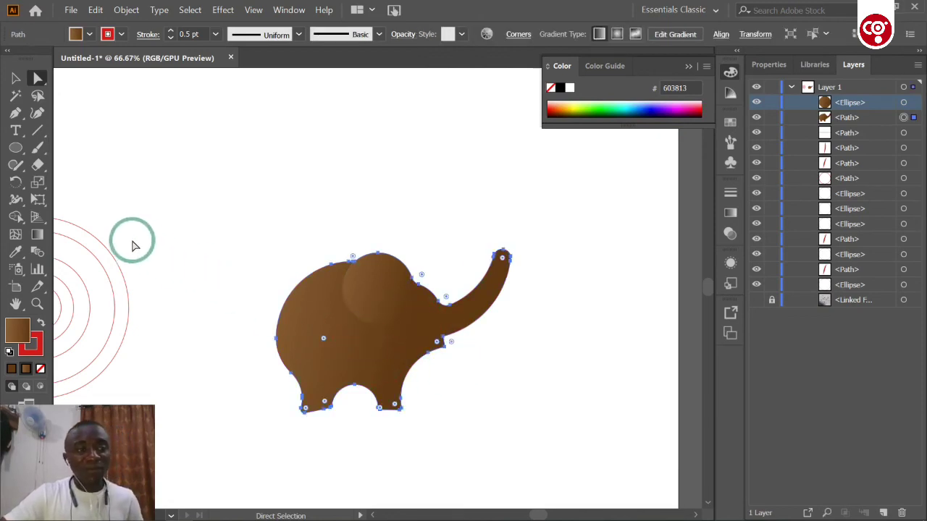
left_click(40, 234)
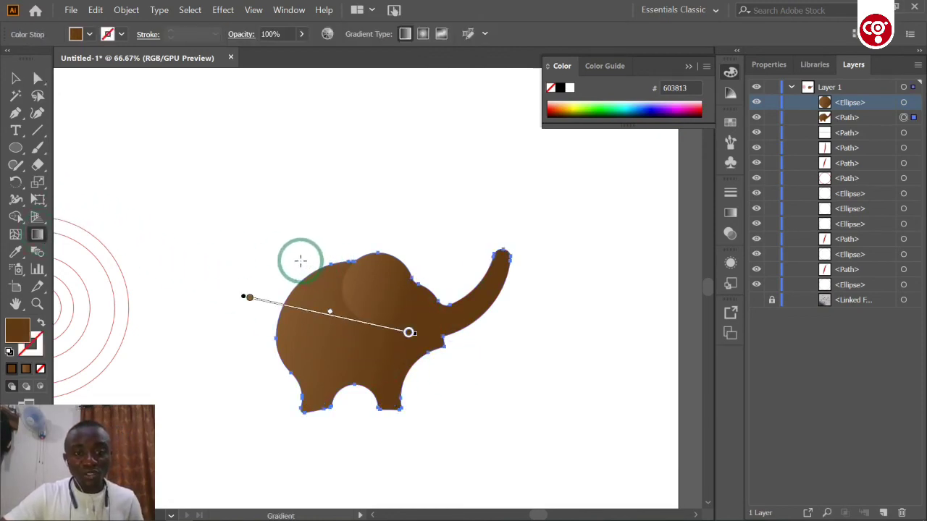
mouse_move(267, 251)
left_mouse_down()
mouse_move(402, 295)
mouse_move(391, 326)
left_mouse_up()
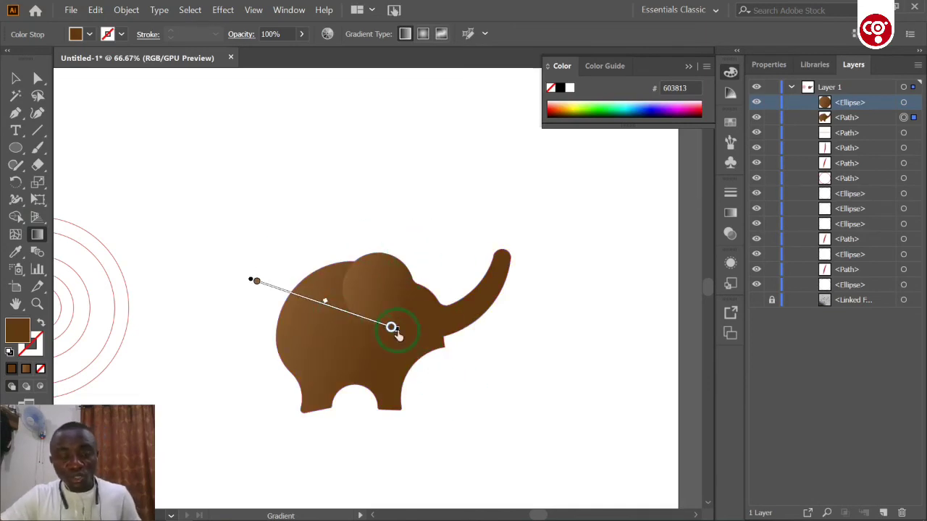
Step: Redraw the round ear shape's gradient diagonally from upper-left down to lower-right
left_click(38, 77)
left_click(346, 176)
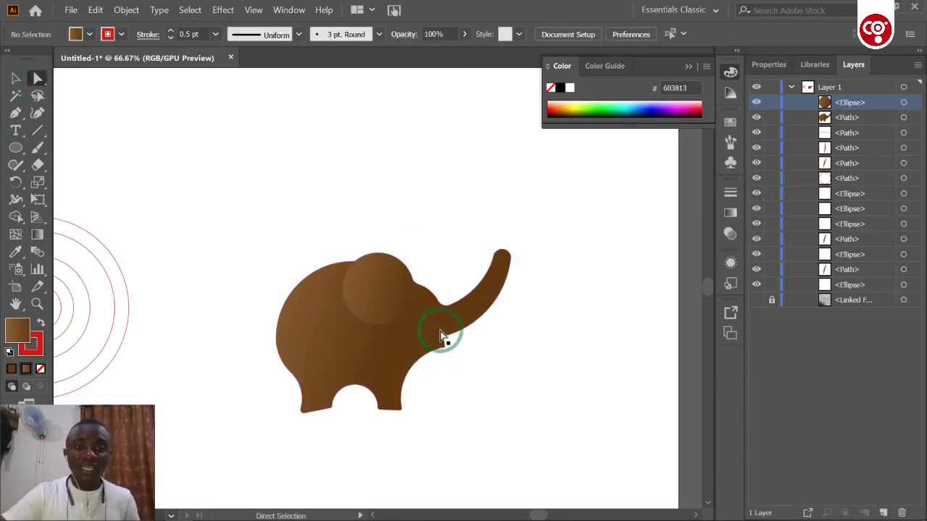
left_click(351, 313)
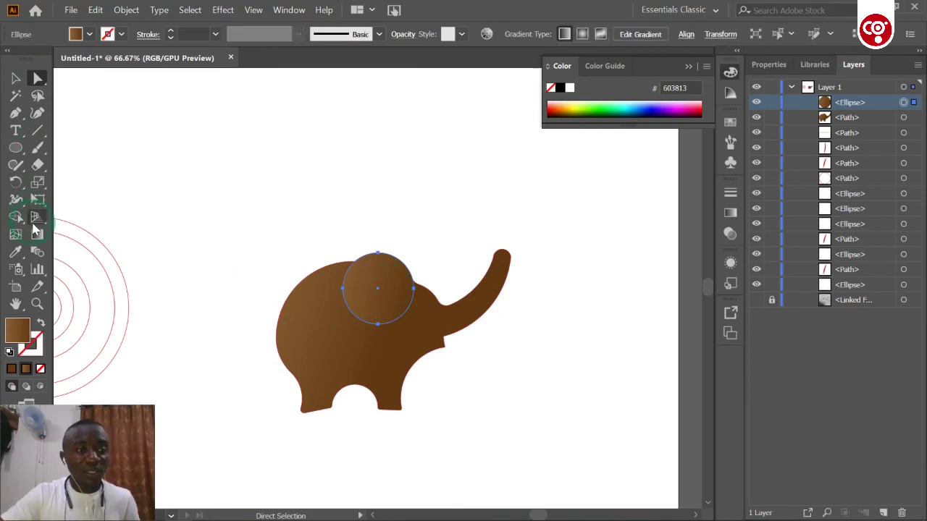
left_click(37, 234)
left_click_drag(331, 257, 396, 301)
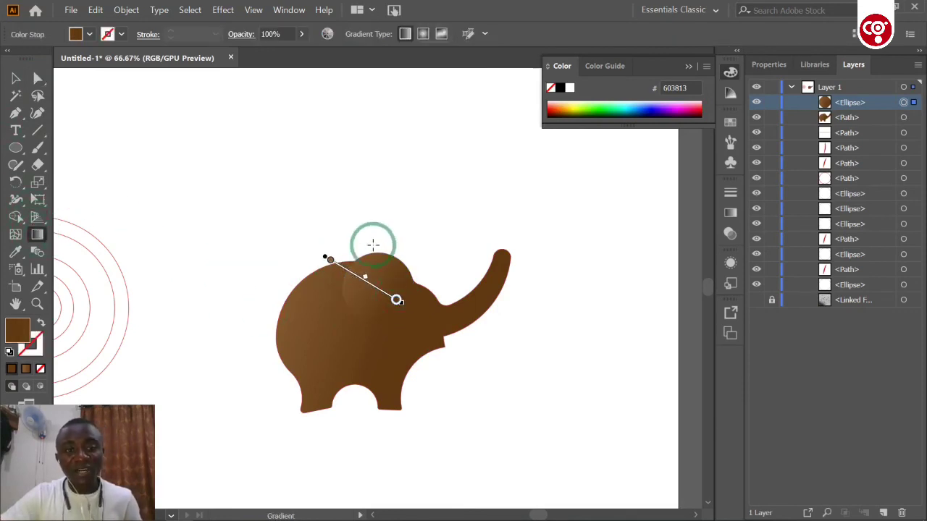
left_click(38, 78)
left_click(585, 433)
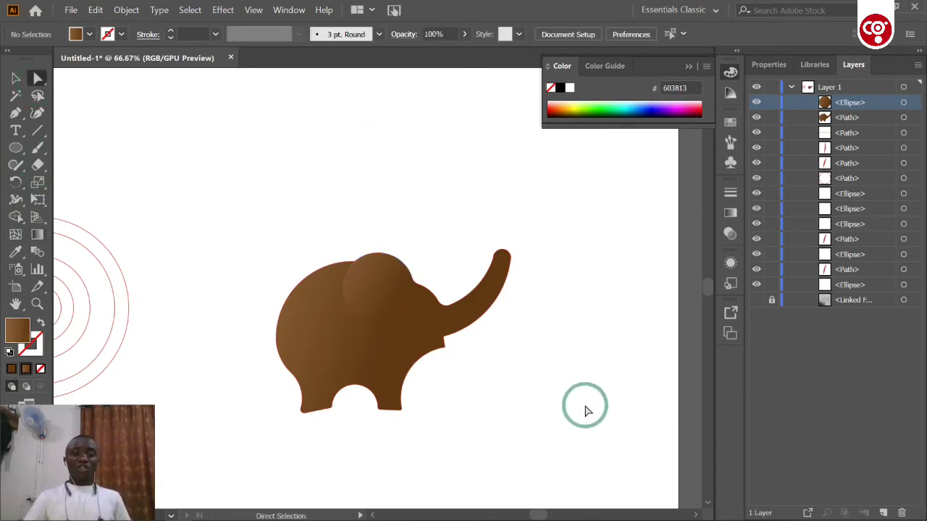
key("ctrl+plus")
key("ctrl+plus")
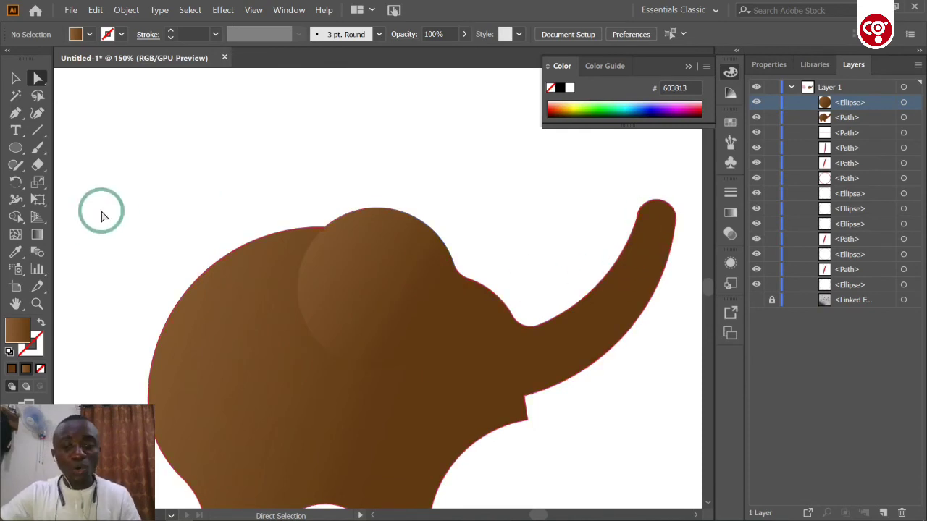
Step: Move a small circle onto the trunk tip and scale it to the trunk's width
scroll(82, 222, "down", 5)
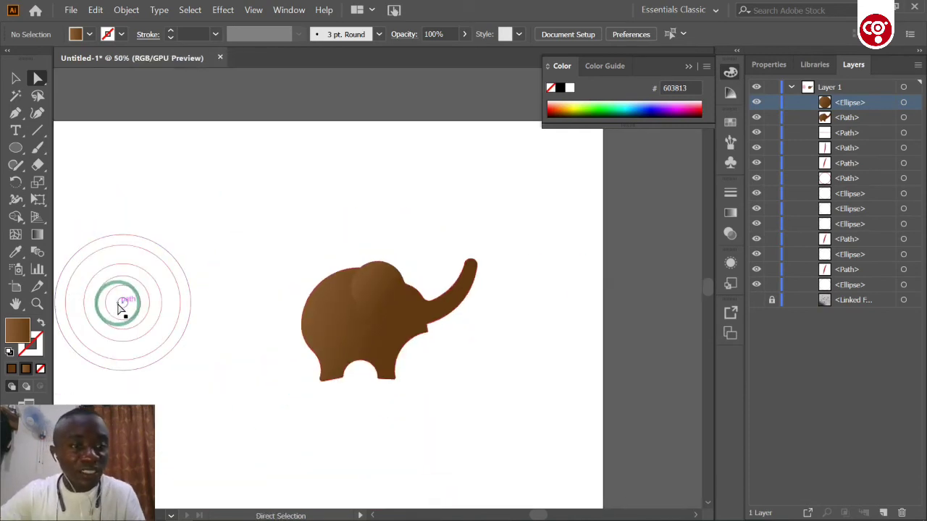
left_click_drag(125, 307, 472, 268)
scroll(471, 268, "up", 8)
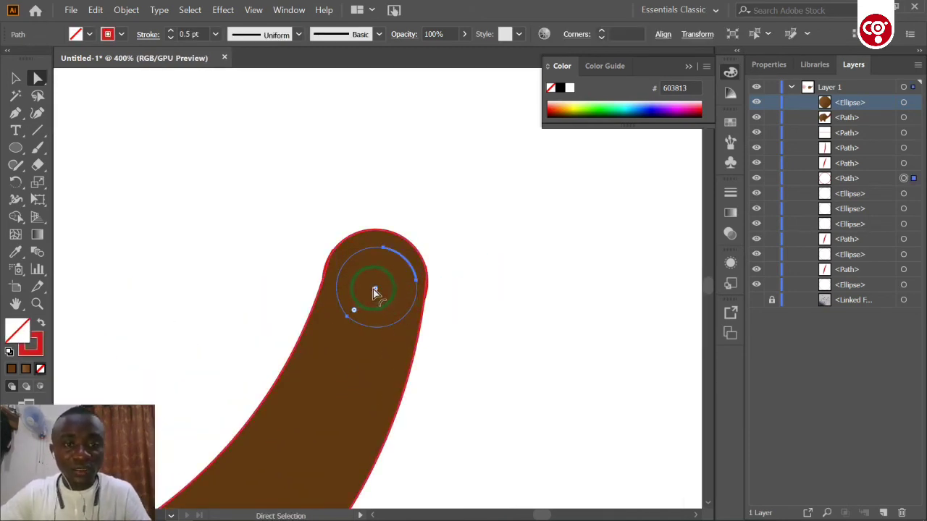
left_click(17, 79)
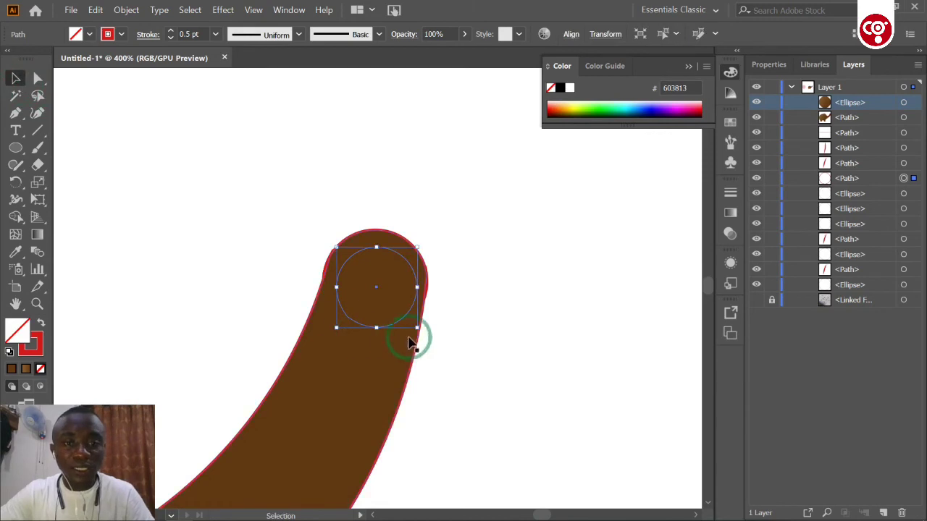
left_click_drag(417, 327, 442, 352)
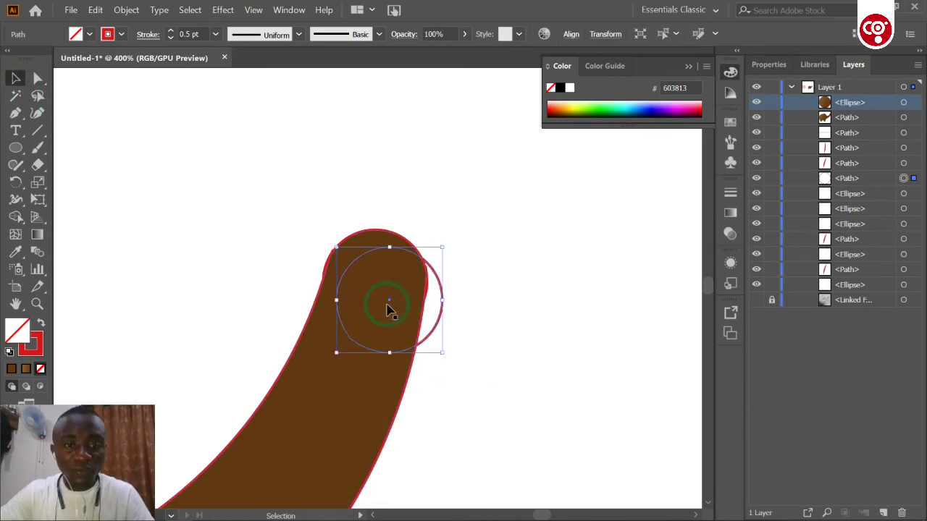
left_click_drag(393, 304, 374, 289)
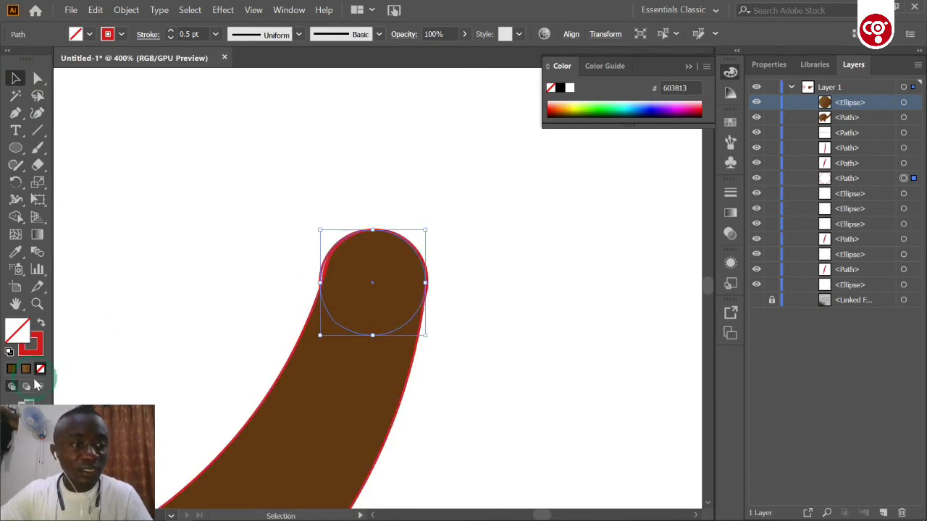
Step: Give the trunk-tip circle no stroke, the brown gradient fill, and bring it to front
left_click(38, 347)
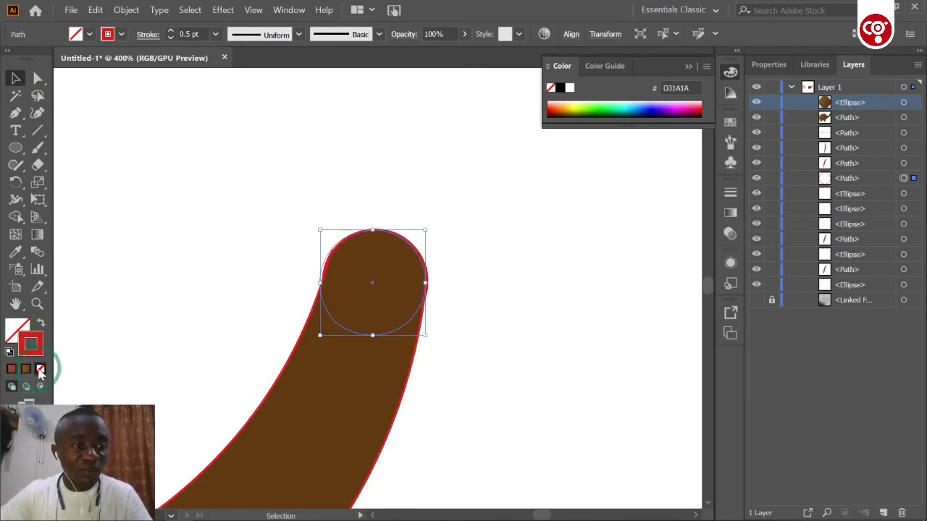
left_click(40, 369)
left_click(27, 370)
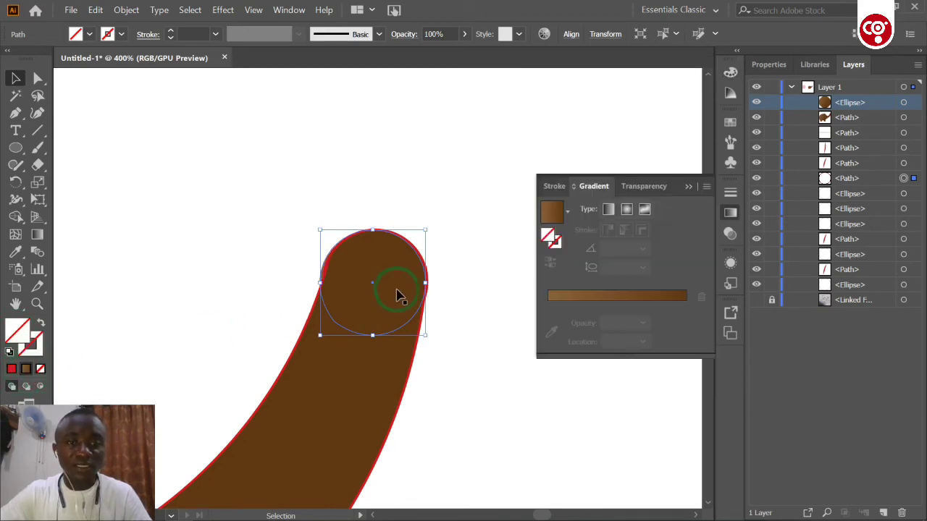
right_click(378, 283)
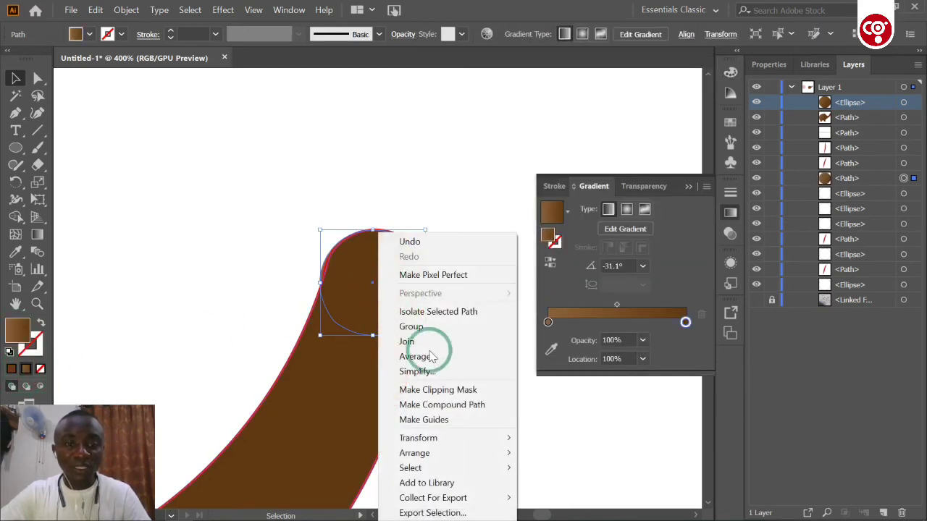
mouse_move(454, 443)
mouse_move(453, 466)
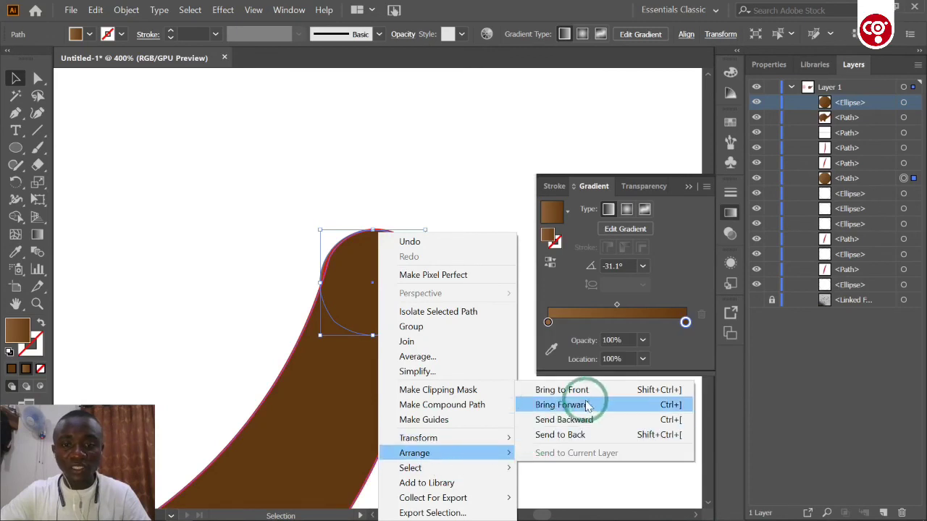
left_click(587, 389)
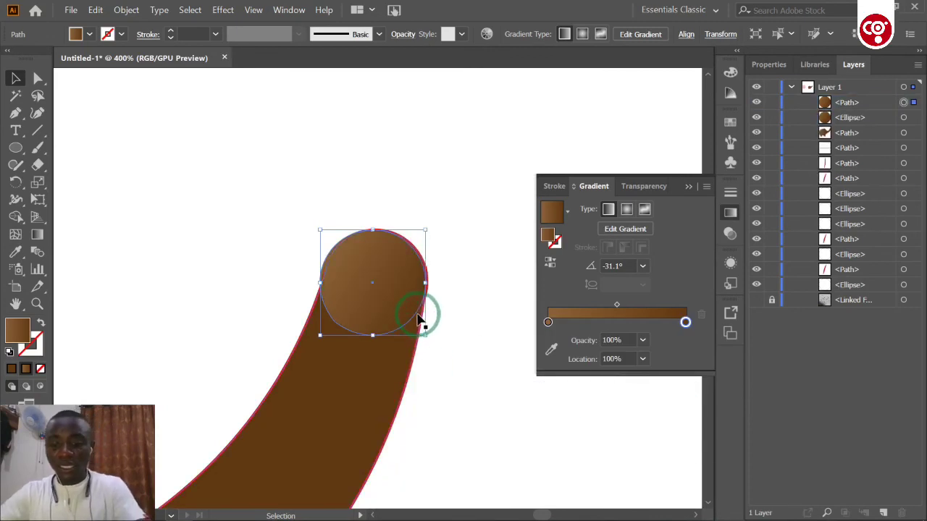
key("ctrl+minus")
key("ctrl+minus")
key("ctrl+minus")
key("ctrl+minus")
key("ctrl+minus")
key("ctrl+minus")
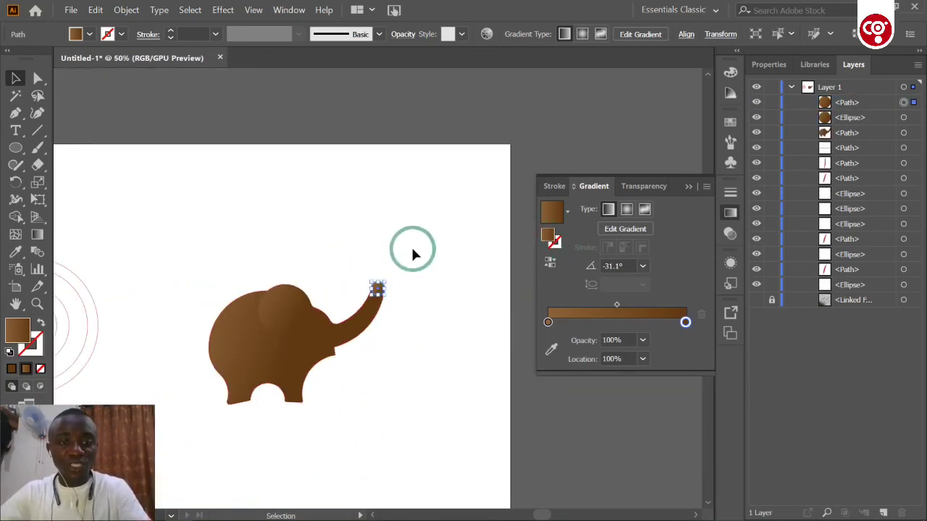
left_click(414, 253)
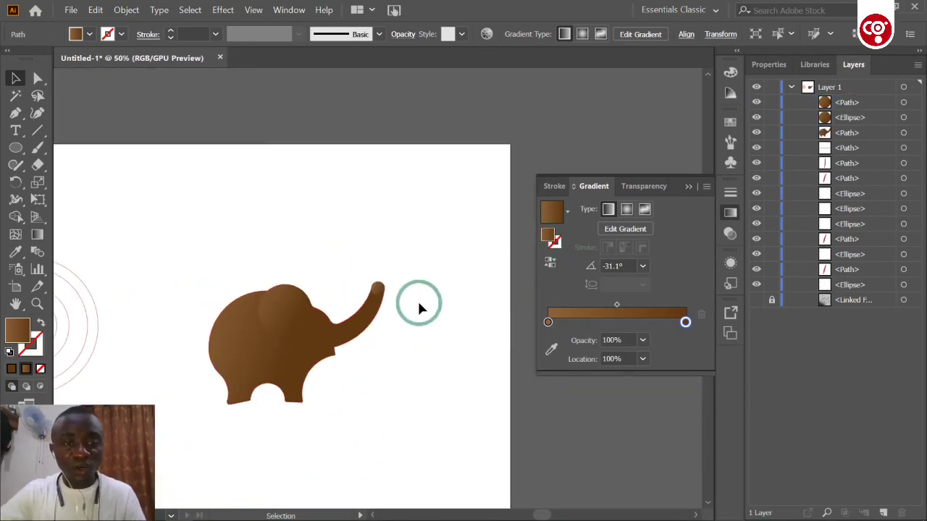
Step: Redrag the tip circle's gradient to run from top downward along the trunk
left_click(379, 289)
left_click(37, 235)
left_click(367, 283)
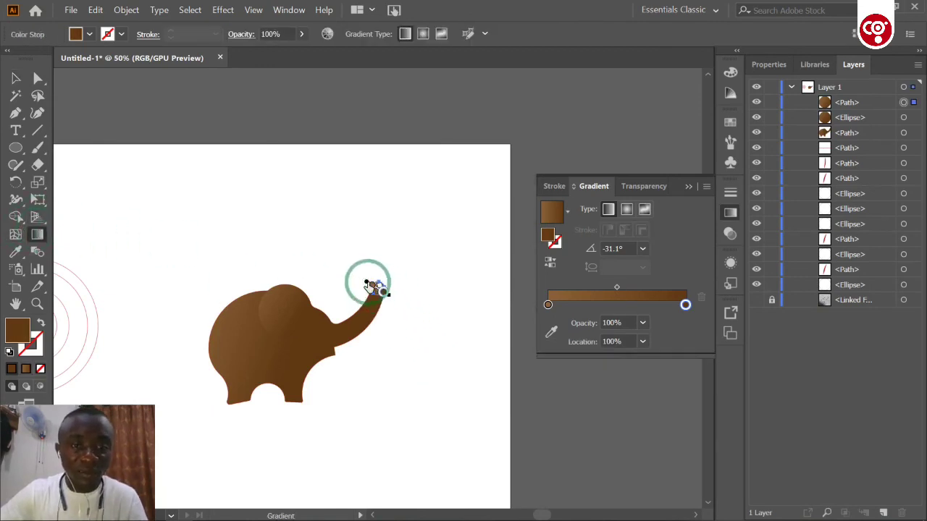
left_click_drag(365, 269, 402, 321)
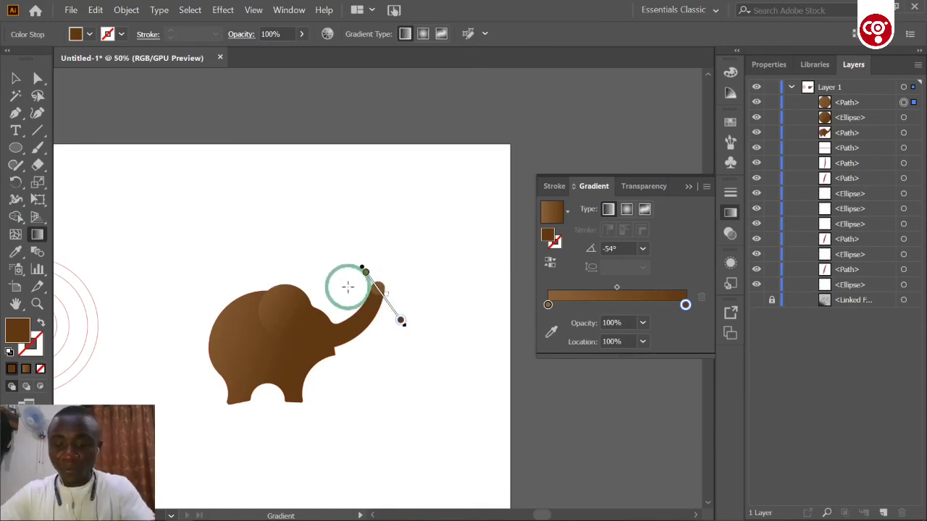
scroll(348, 289, "up", 6)
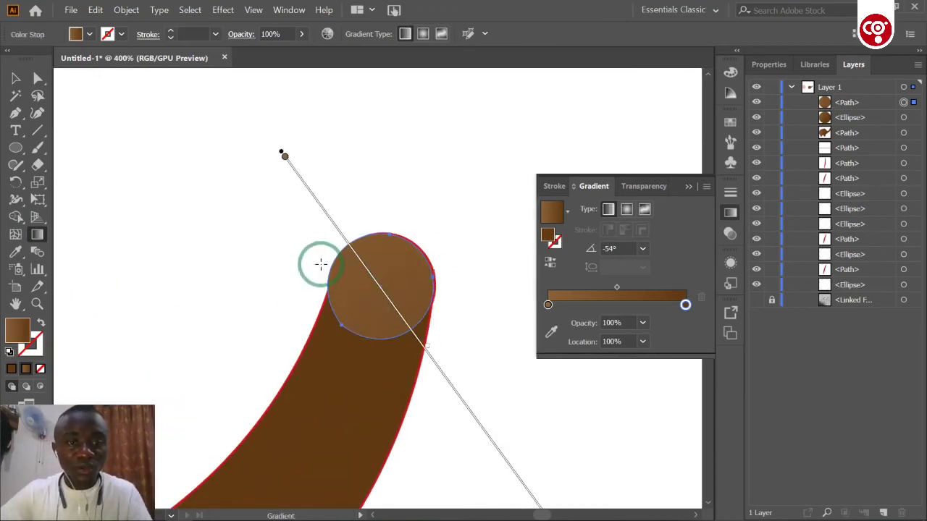
left_click_drag(321, 265, 412, 306)
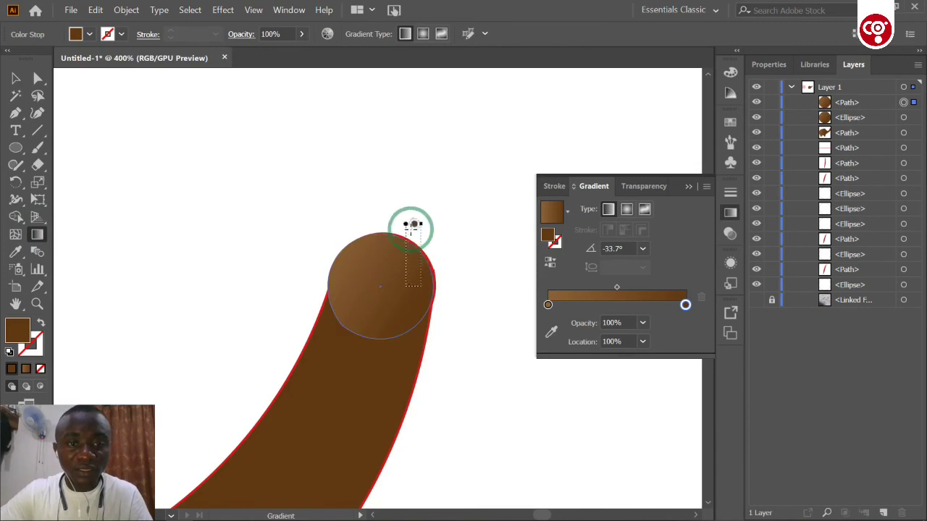
left_click_drag(410, 222, 364, 326)
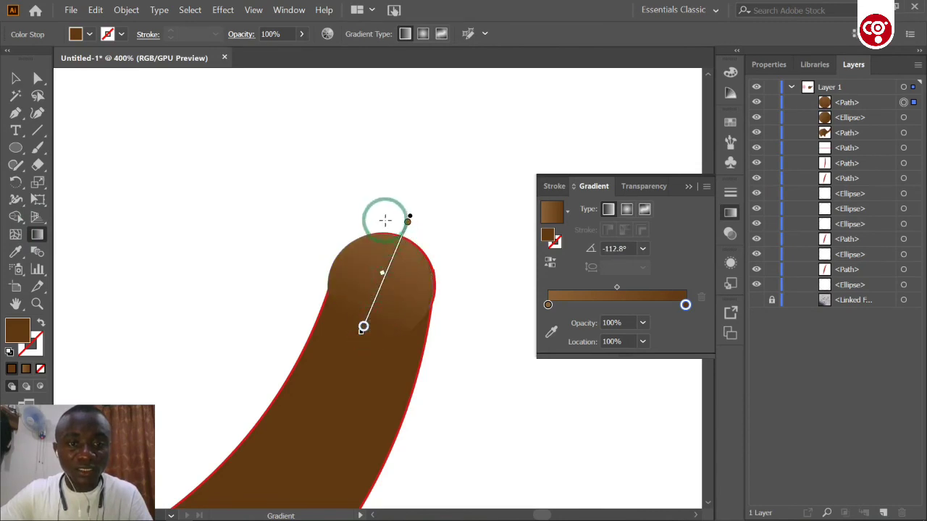
left_click_drag(394, 217, 374, 313)
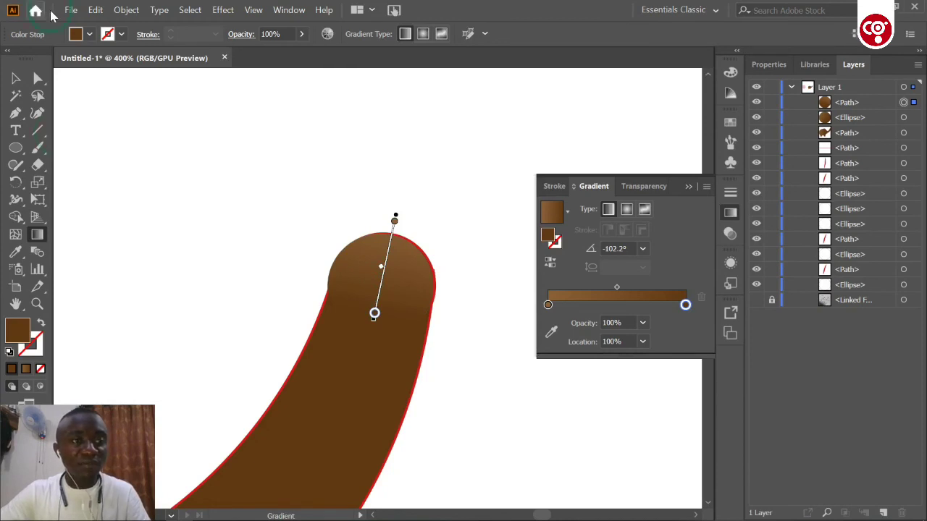
Step: Adjust the tip circle's corner rounding and nudge it slightly right onto the trunk
left_click(38, 78)
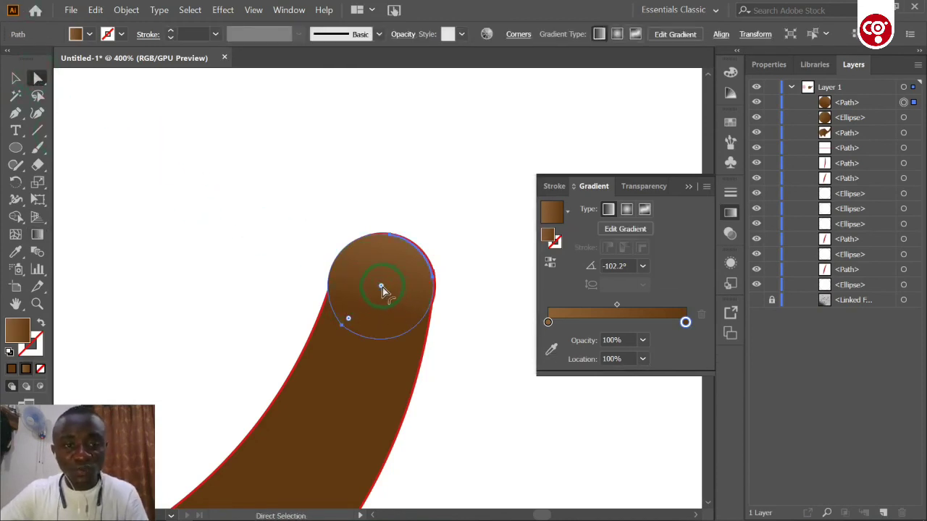
left_click_drag(381, 286, 386, 289)
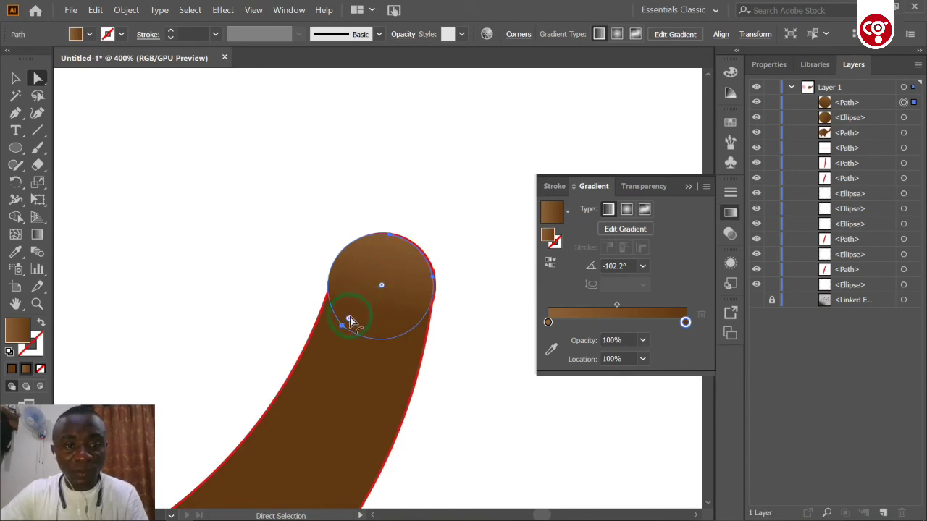
left_click_drag(349, 320, 393, 306)
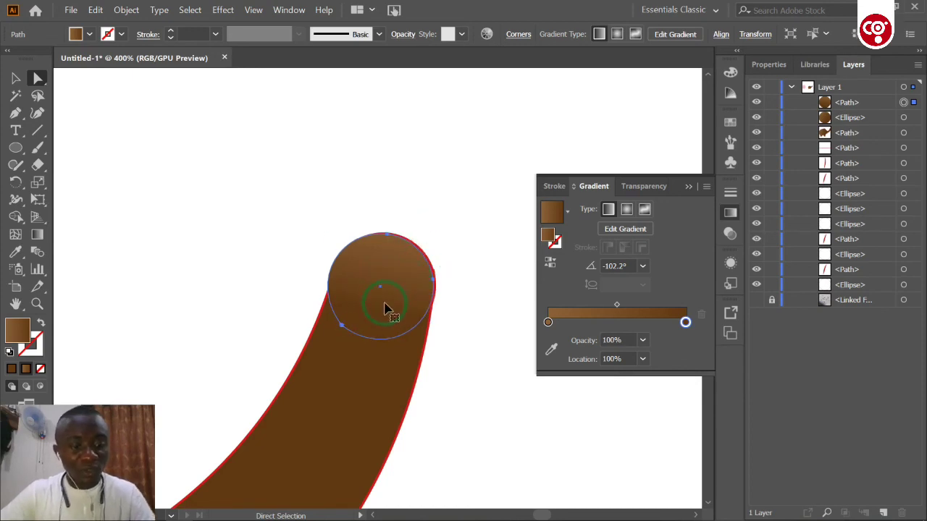
left_click_drag(350, 319, 424, 272)
left_click(16, 79)
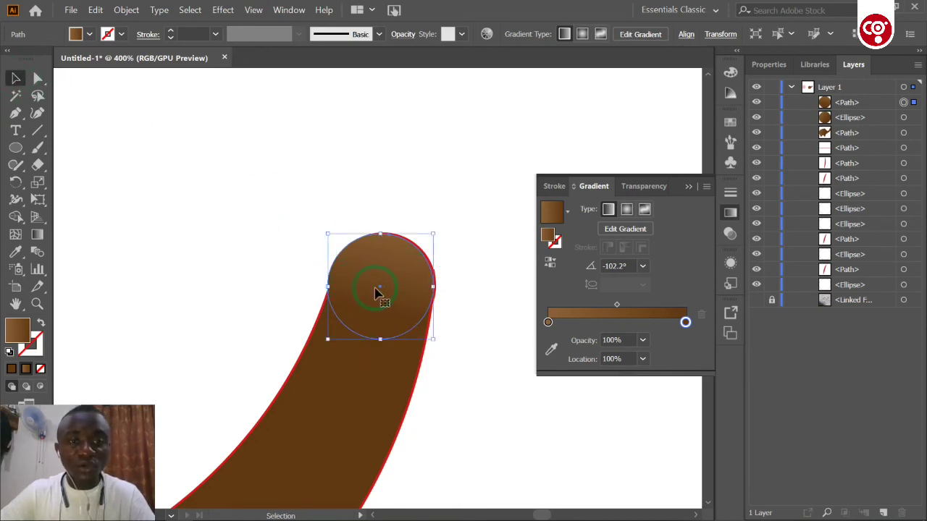
left_click_drag(384, 292, 387, 292)
left_click(455, 174)
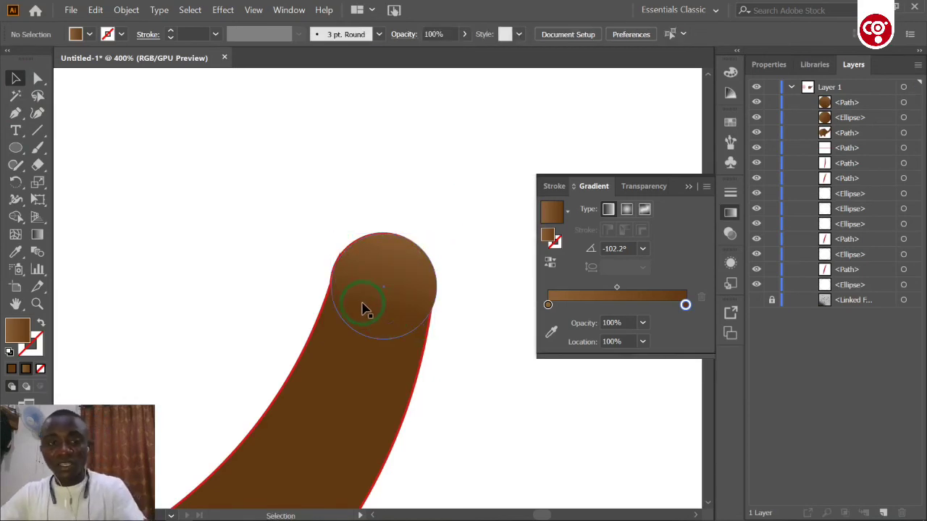
Step: Draw a small eye circle on the elephant's head
key("ctrl+minus")
key("ctrl+minus")
key("ctrl+minus")
key("ctrl+minus")
key("ctrl+minus")
key("ctrl+minus")
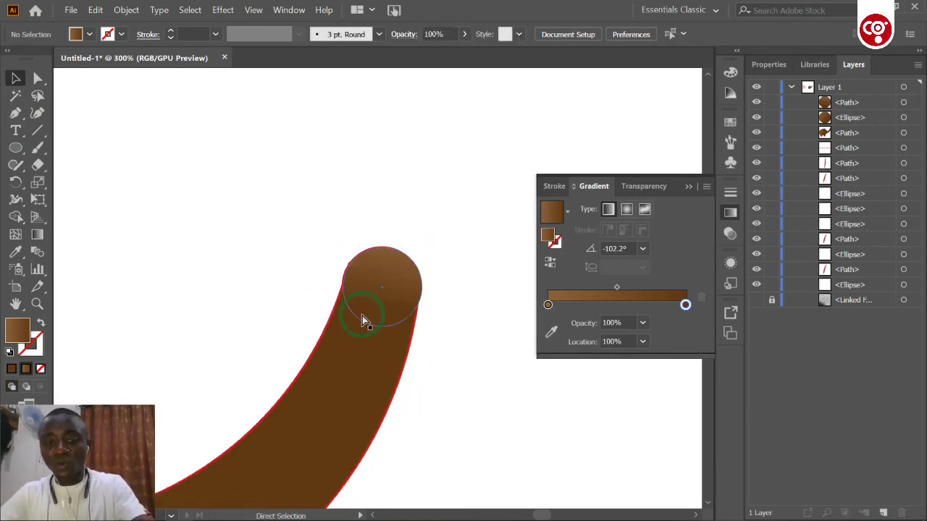
key("ctrl+minus")
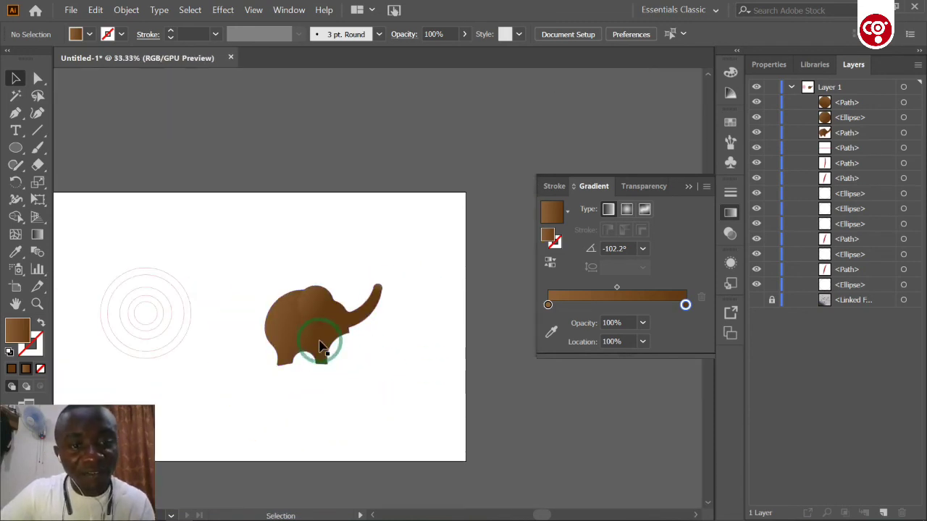
key("ctrl+plus")
key("ctrl+plus")
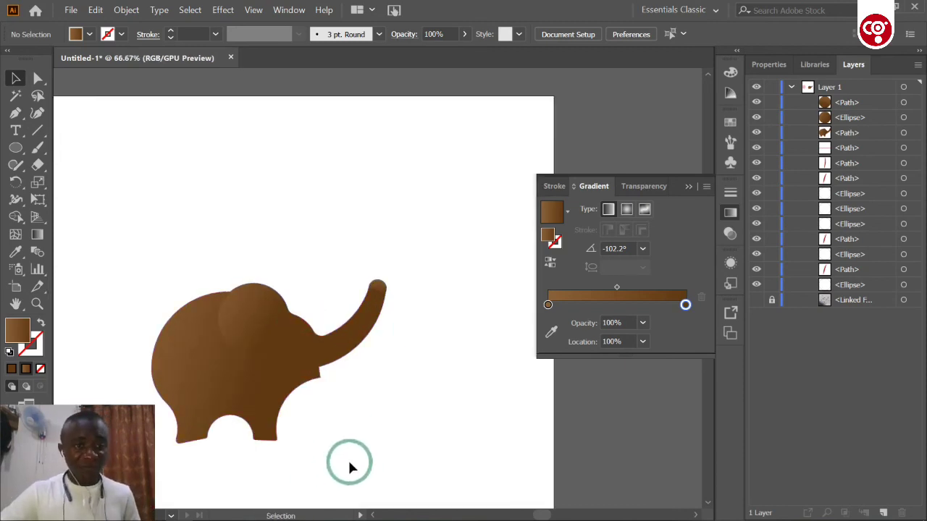
left_click(15, 150)
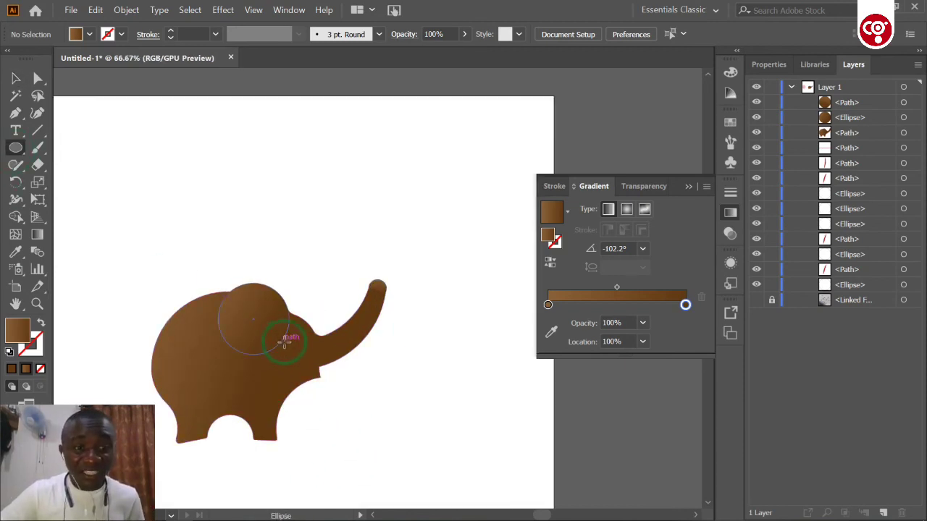
left_click_drag(293, 341, 296, 346)
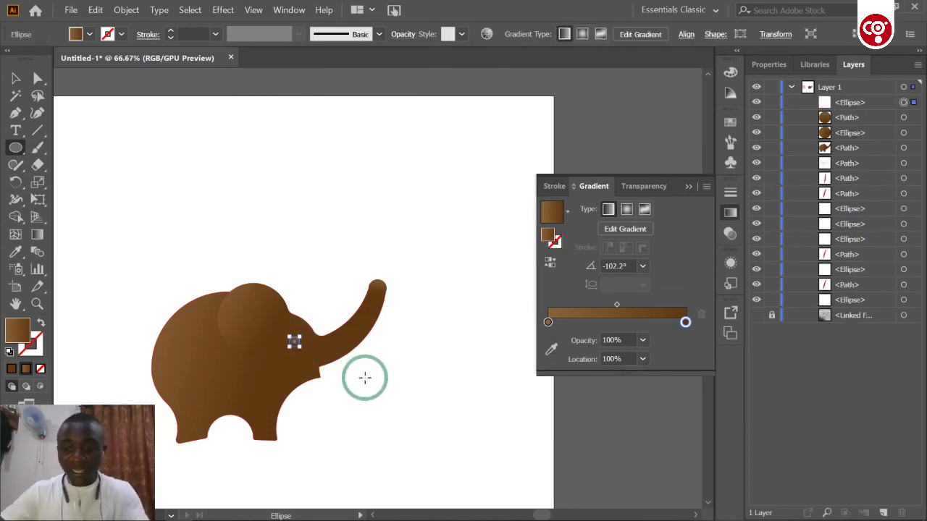
key("ctrl+plus")
key("ctrl+plus")
key("ctrl+minus")
key("ctrl+minus")
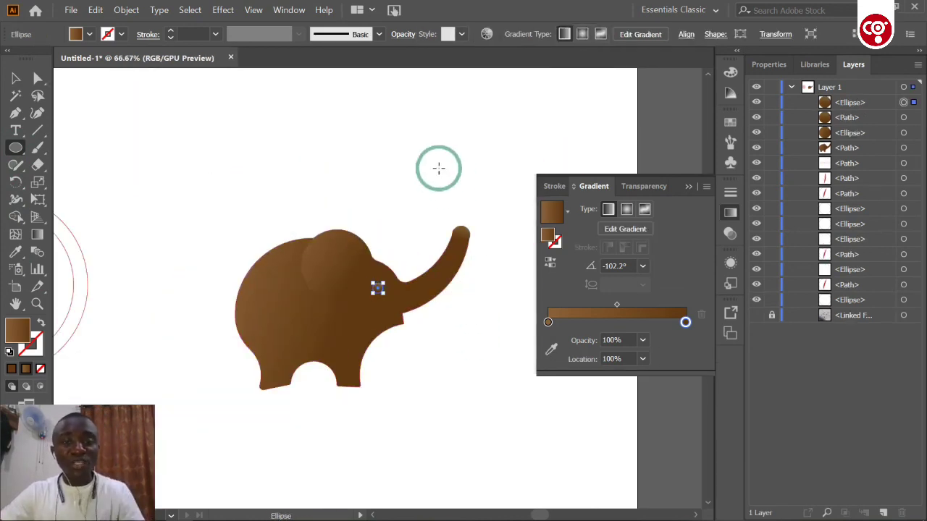
Step: Select the eye with the body and subtract it using Shape Builder
key("a")
left_click(447, 337)
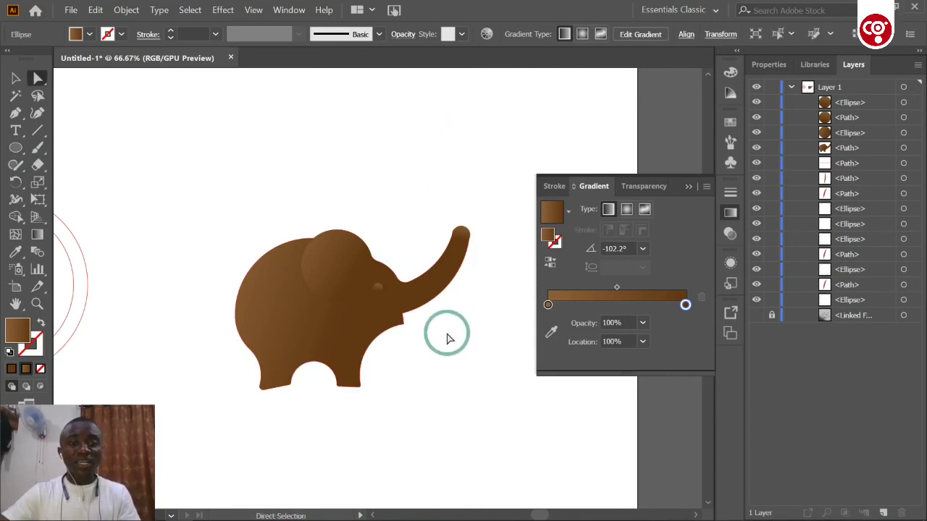
mouse_move(379, 287)
left_mouse_down()
mouse_move(393, 296)
mouse_move(378, 287)
left_mouse_up()
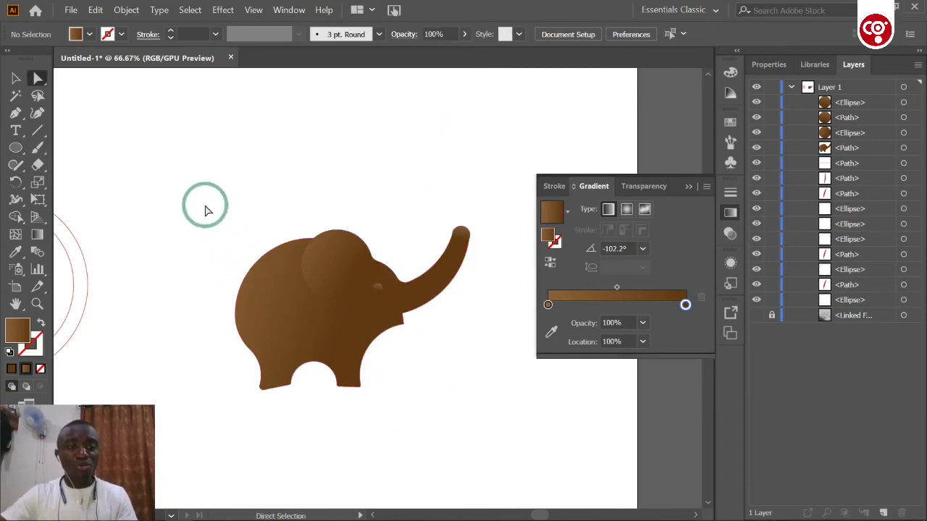
left_click_drag(178, 184, 498, 437)
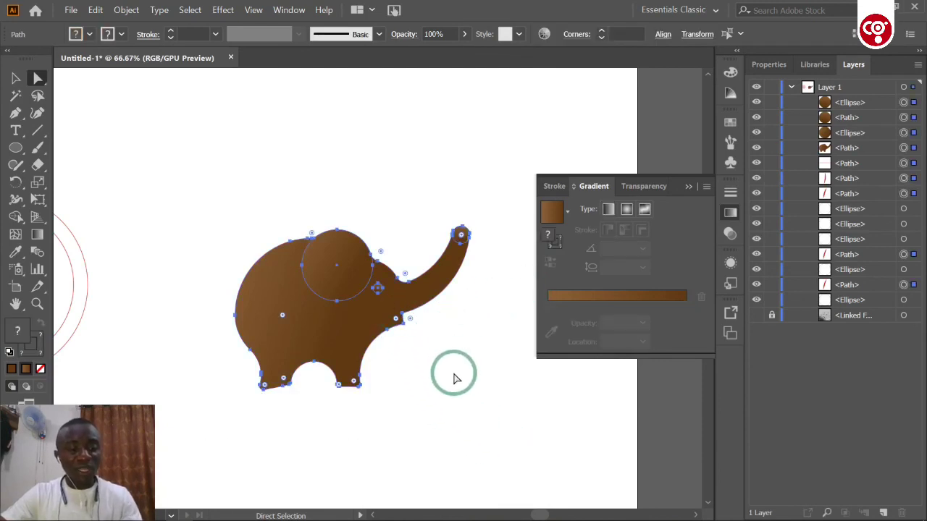
left_click(379, 290, "alt")
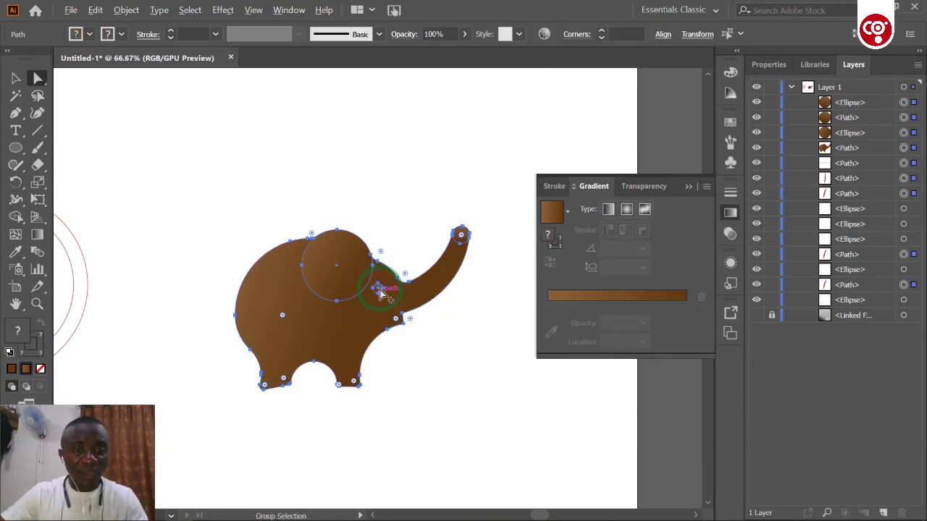
left_click(15, 218)
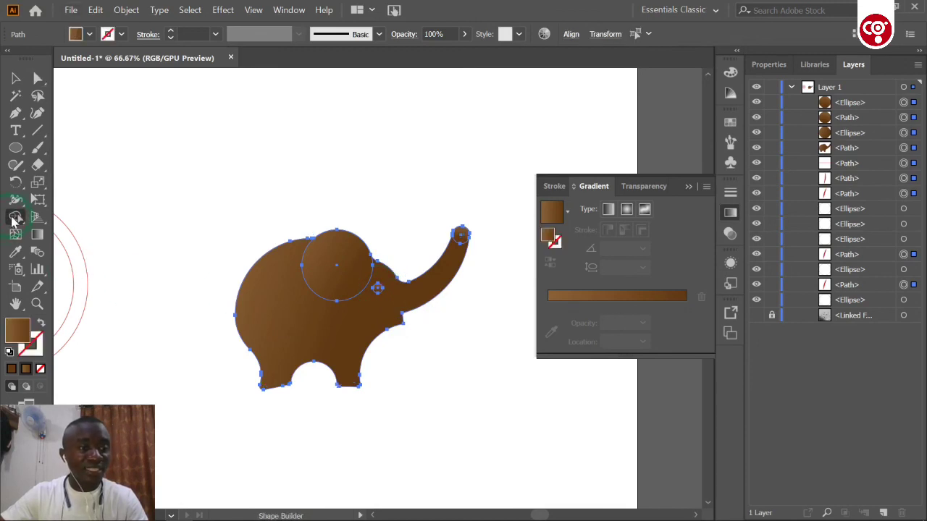
left_click(378, 289, "alt")
Step: Select the eye hole's path and apply a solid colour to its stroke
key("a")
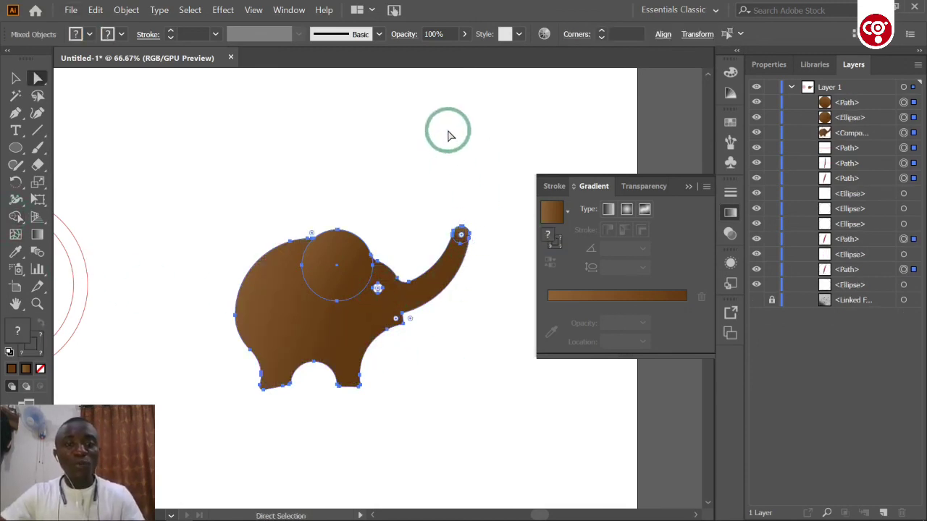
left_click(448, 135)
key("v")
key("ctrl+minus")
key("ctrl+minus")
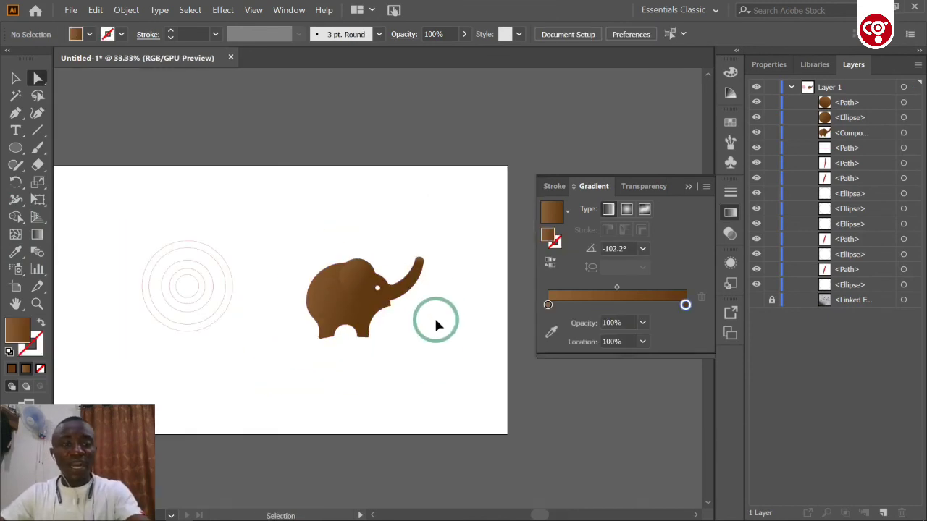
key("ctrl+minus")
key("ctrl+plus")
key("ctrl+plus")
key("ctrl+plus")
key("ctrl+plus")
key("ctrl+plus")
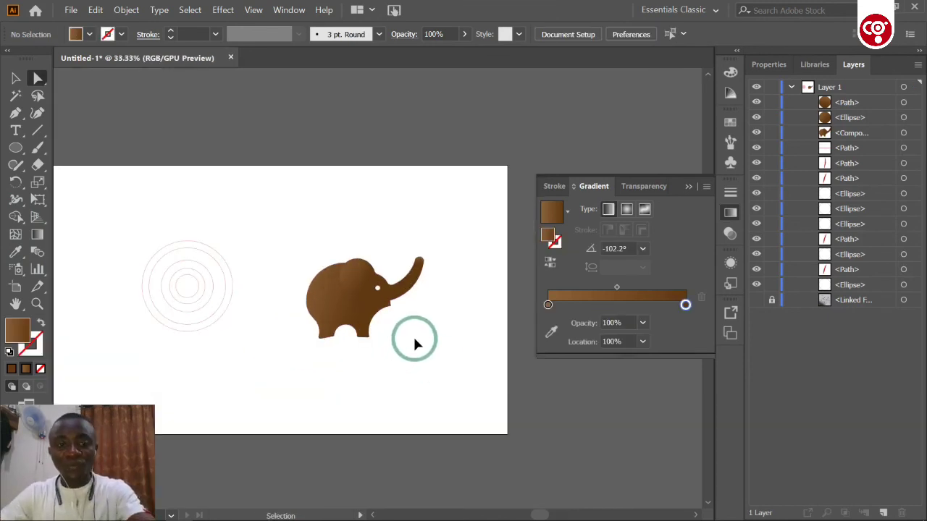
key("ctrl+minus")
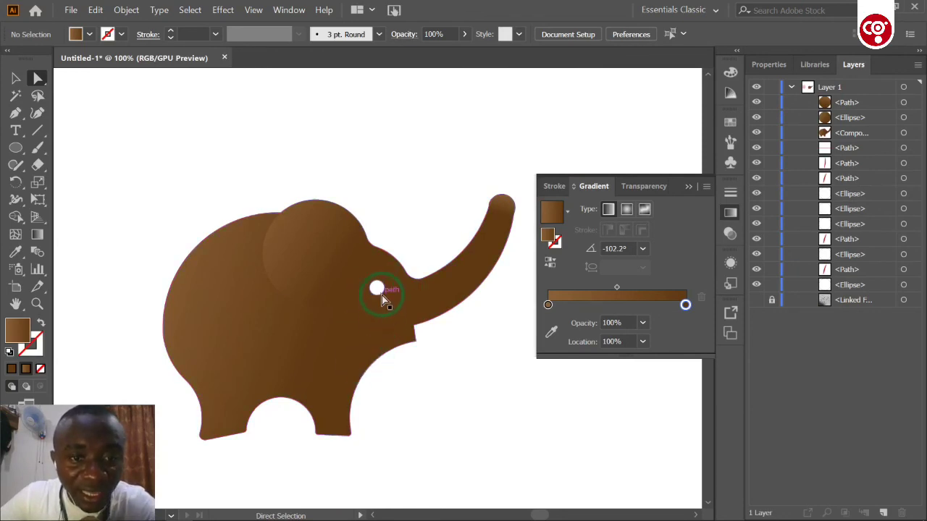
left_click_drag(364, 294, 371, 305)
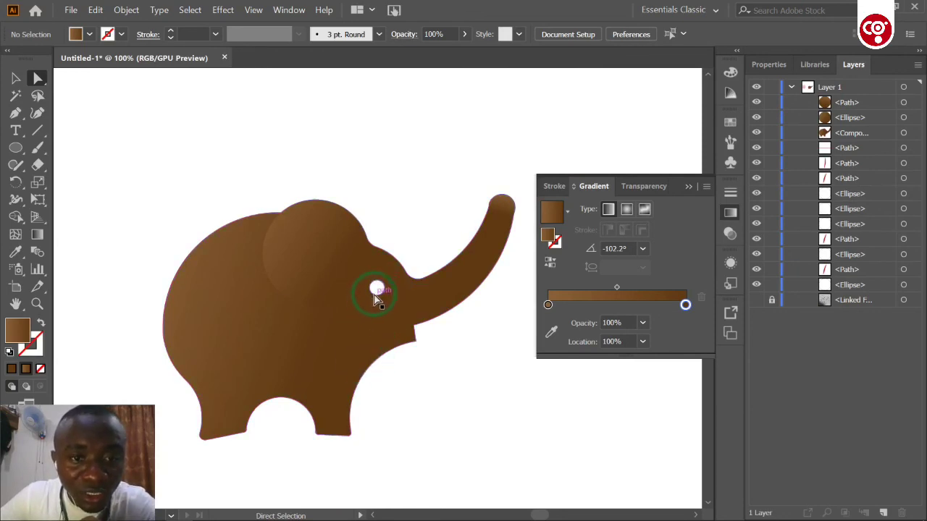
left_click(355, 307)
left_click(36, 349)
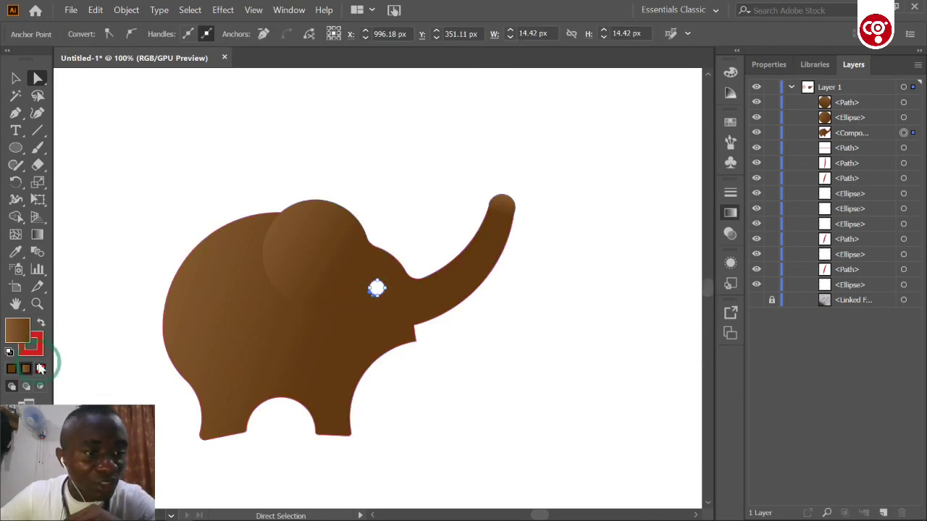
key("comma")
left_click(601, 356)
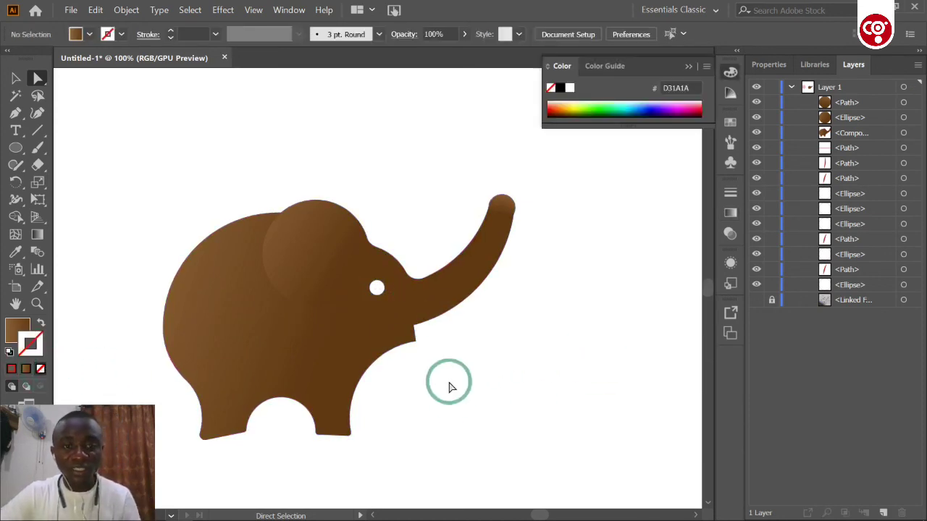
Step: Round the corner under the trunk at the jaw with the live-corner widget
left_click(312, 340)
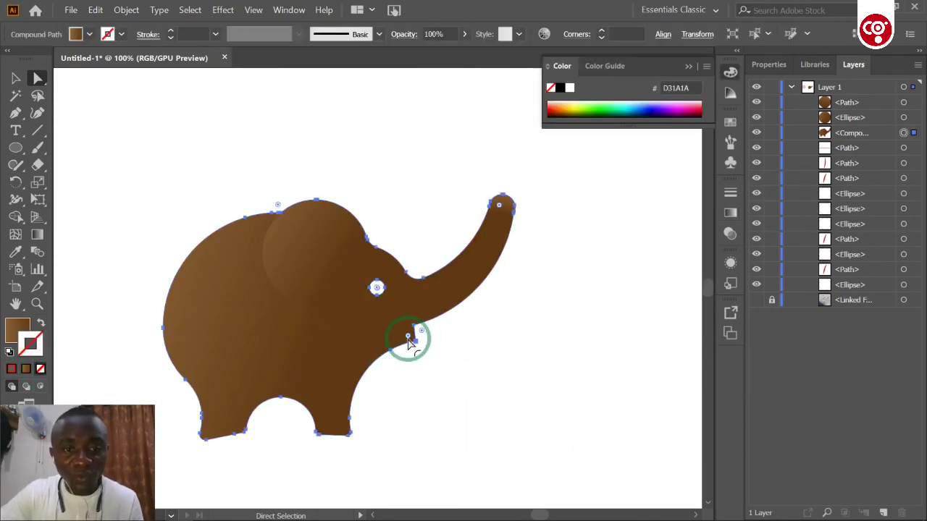
left_click_drag(409, 340, 403, 338)
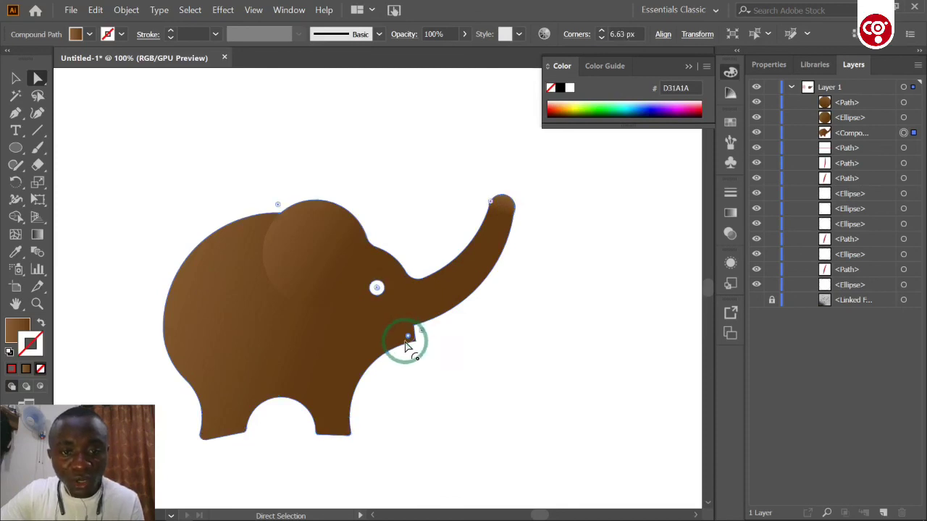
left_click(424, 349)
left_click(367, 338)
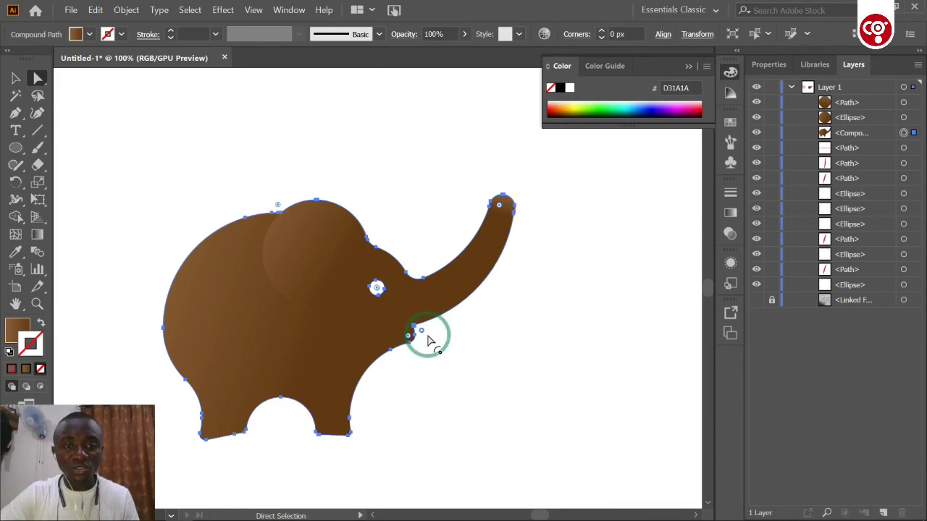
left_click_drag(426, 331, 432, 337)
left_click(459, 360)
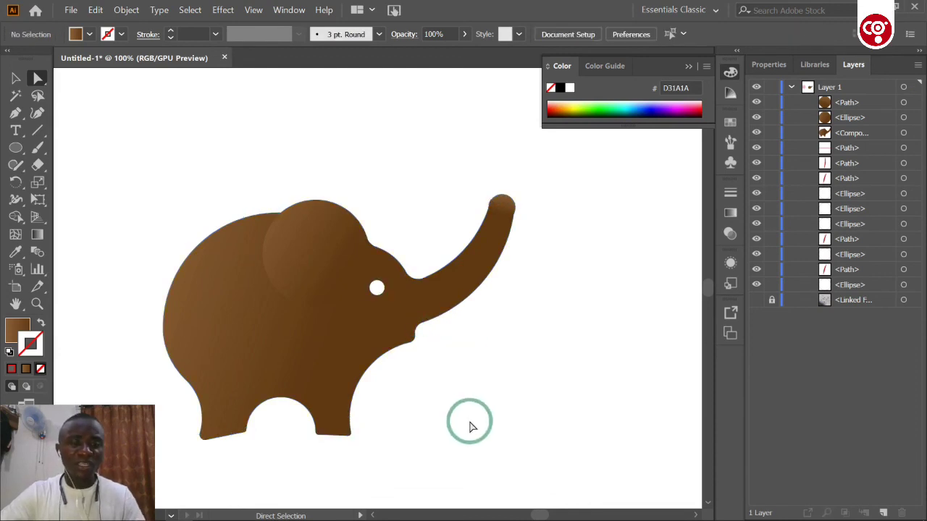
key("ctrl+z")
key("ctrl+minus")
key("ctrl+minus")
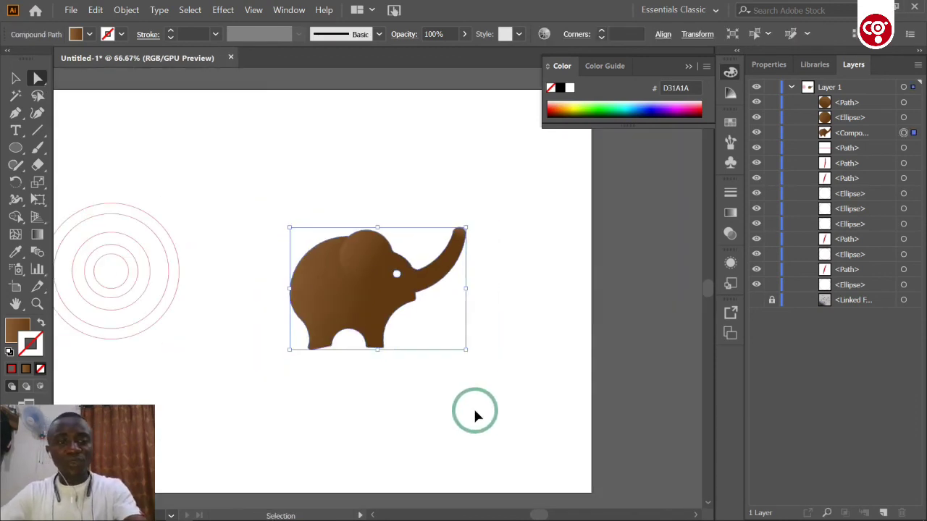
left_click(542, 308)
left_click(284, 366)
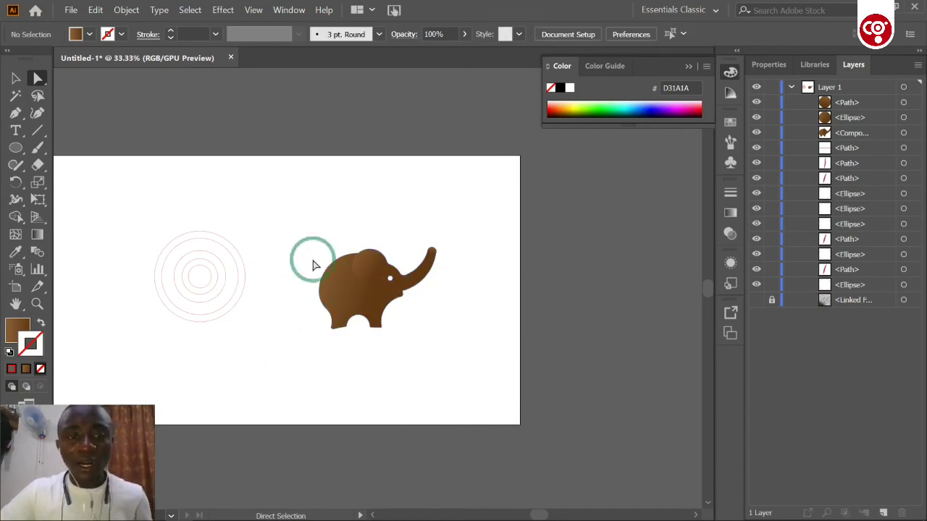
left_click(756, 299)
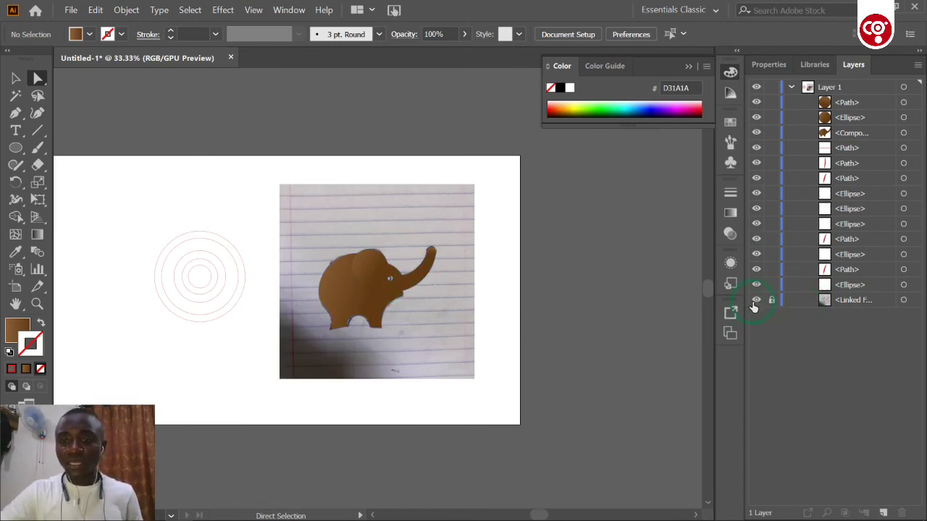
left_click(756, 300)
left_click_drag(306, 240, 465, 352)
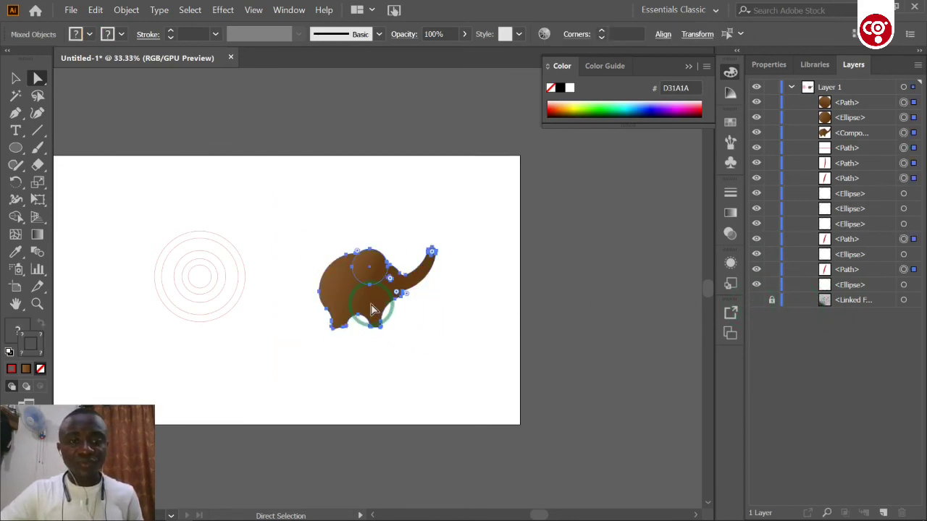
left_click_drag(372, 307, 224, 394)
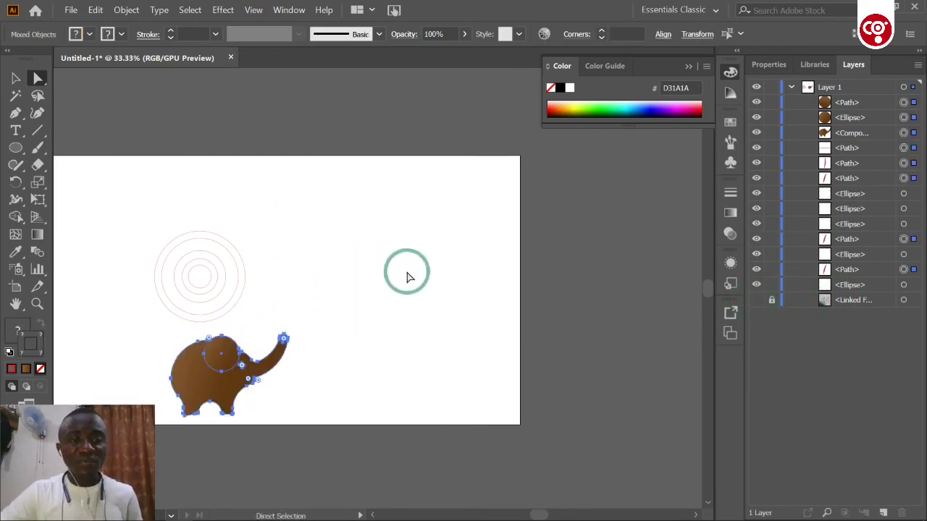
left_click(755, 299)
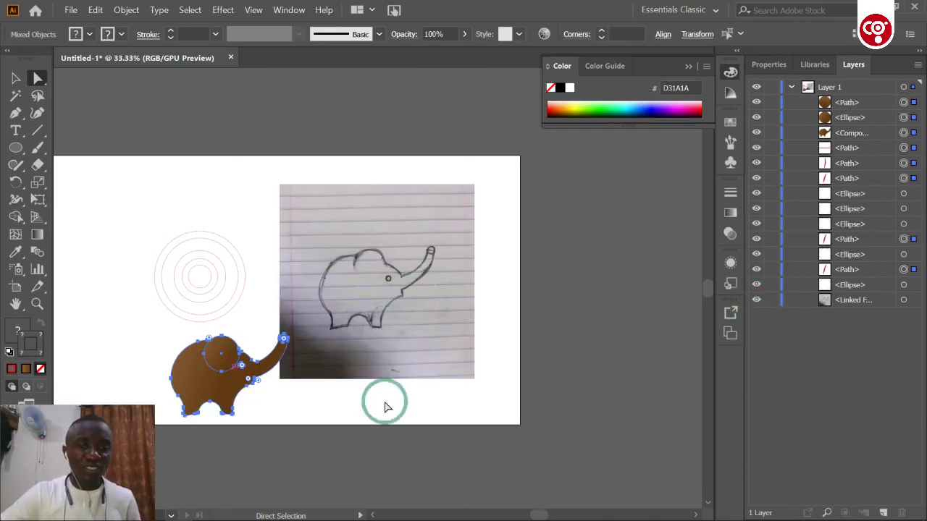
left_click(757, 300)
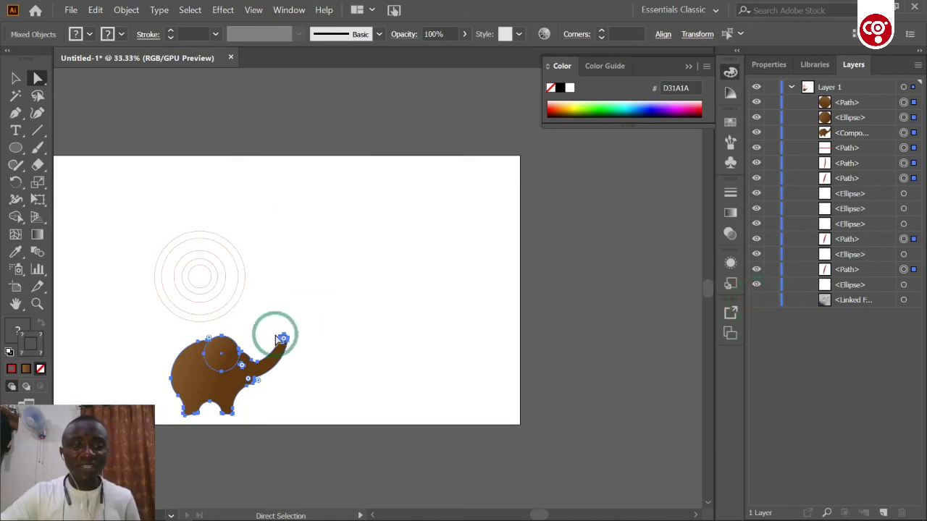
left_click_drag(135, 334, 316, 437)
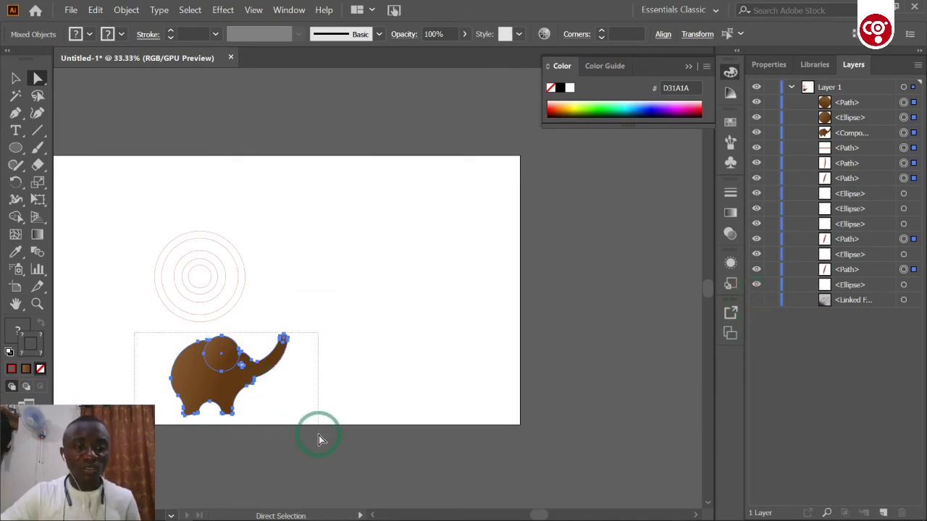
left_click_drag(234, 386, 373, 308)
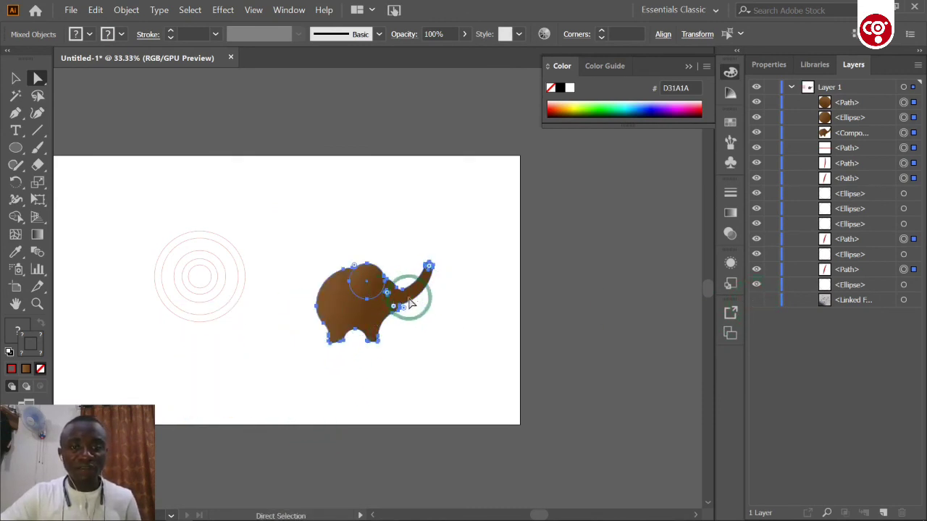
left_click(442, 327)
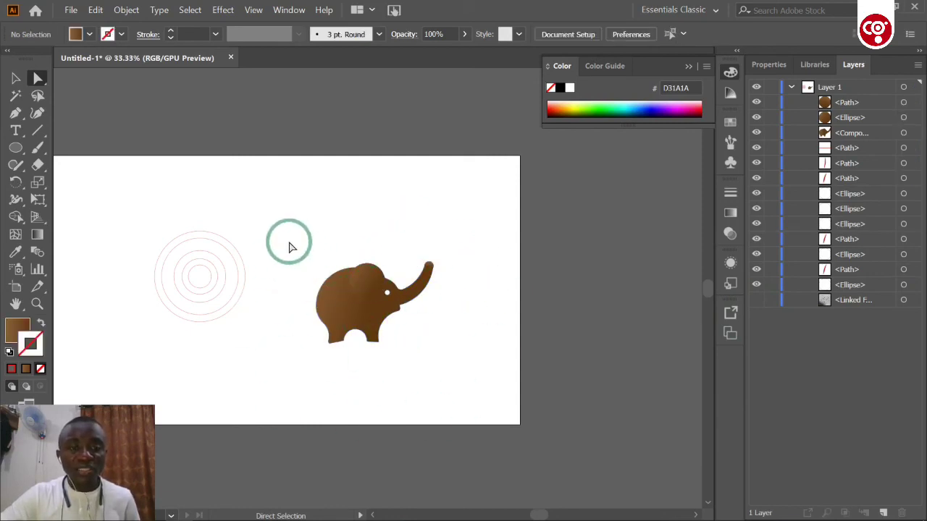
left_click_drag(289, 247, 499, 416)
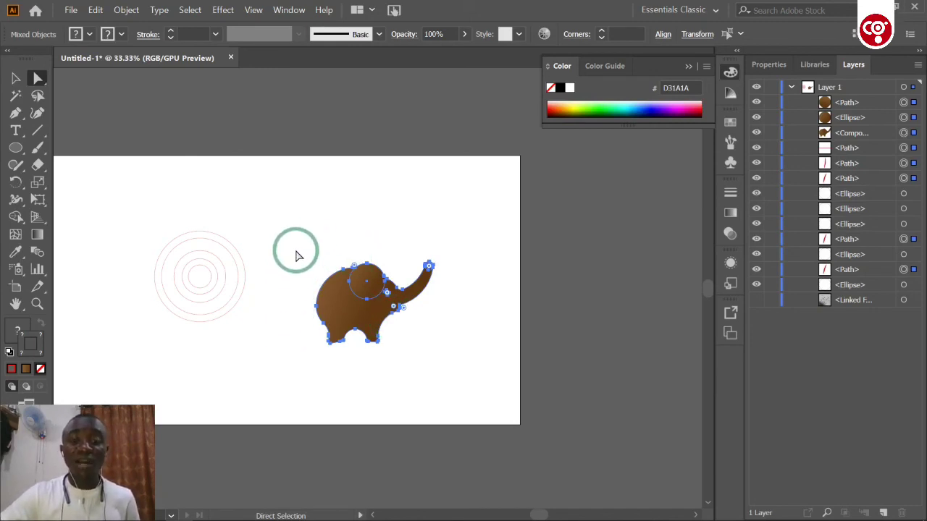
left_click(290, 399)
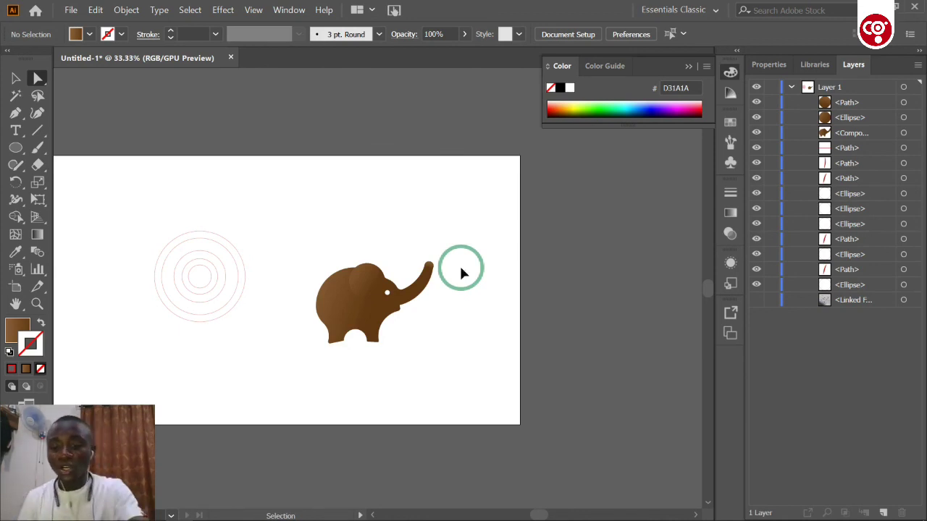
key("ctrl+equal")
key("ctrl+equal")
key("ctrl+minus")
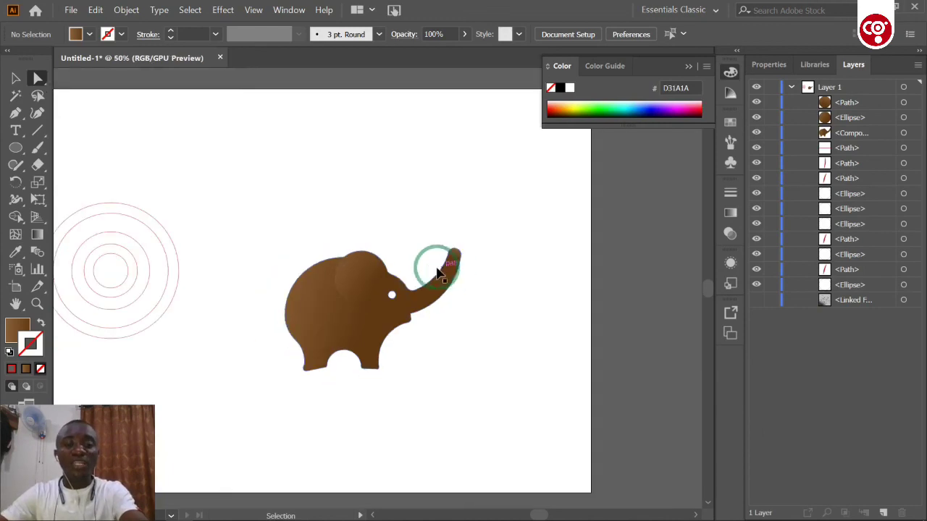
key("a")
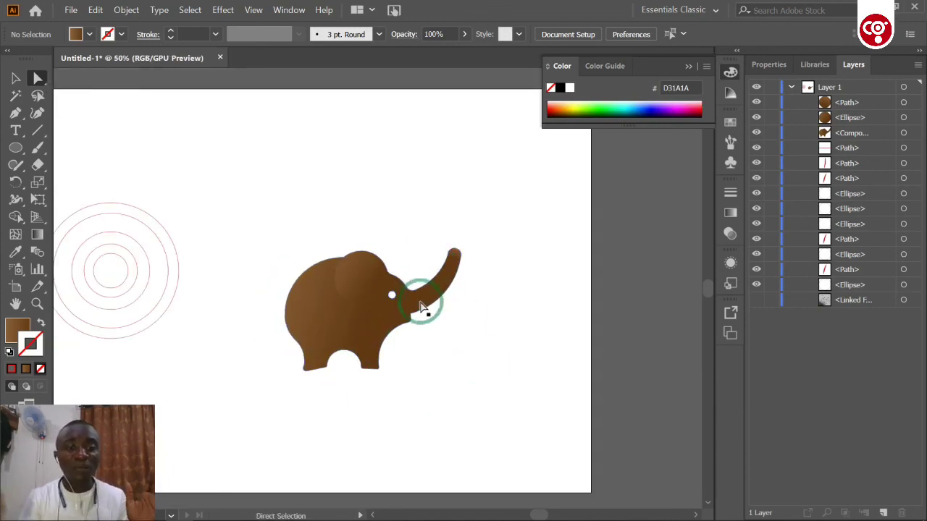